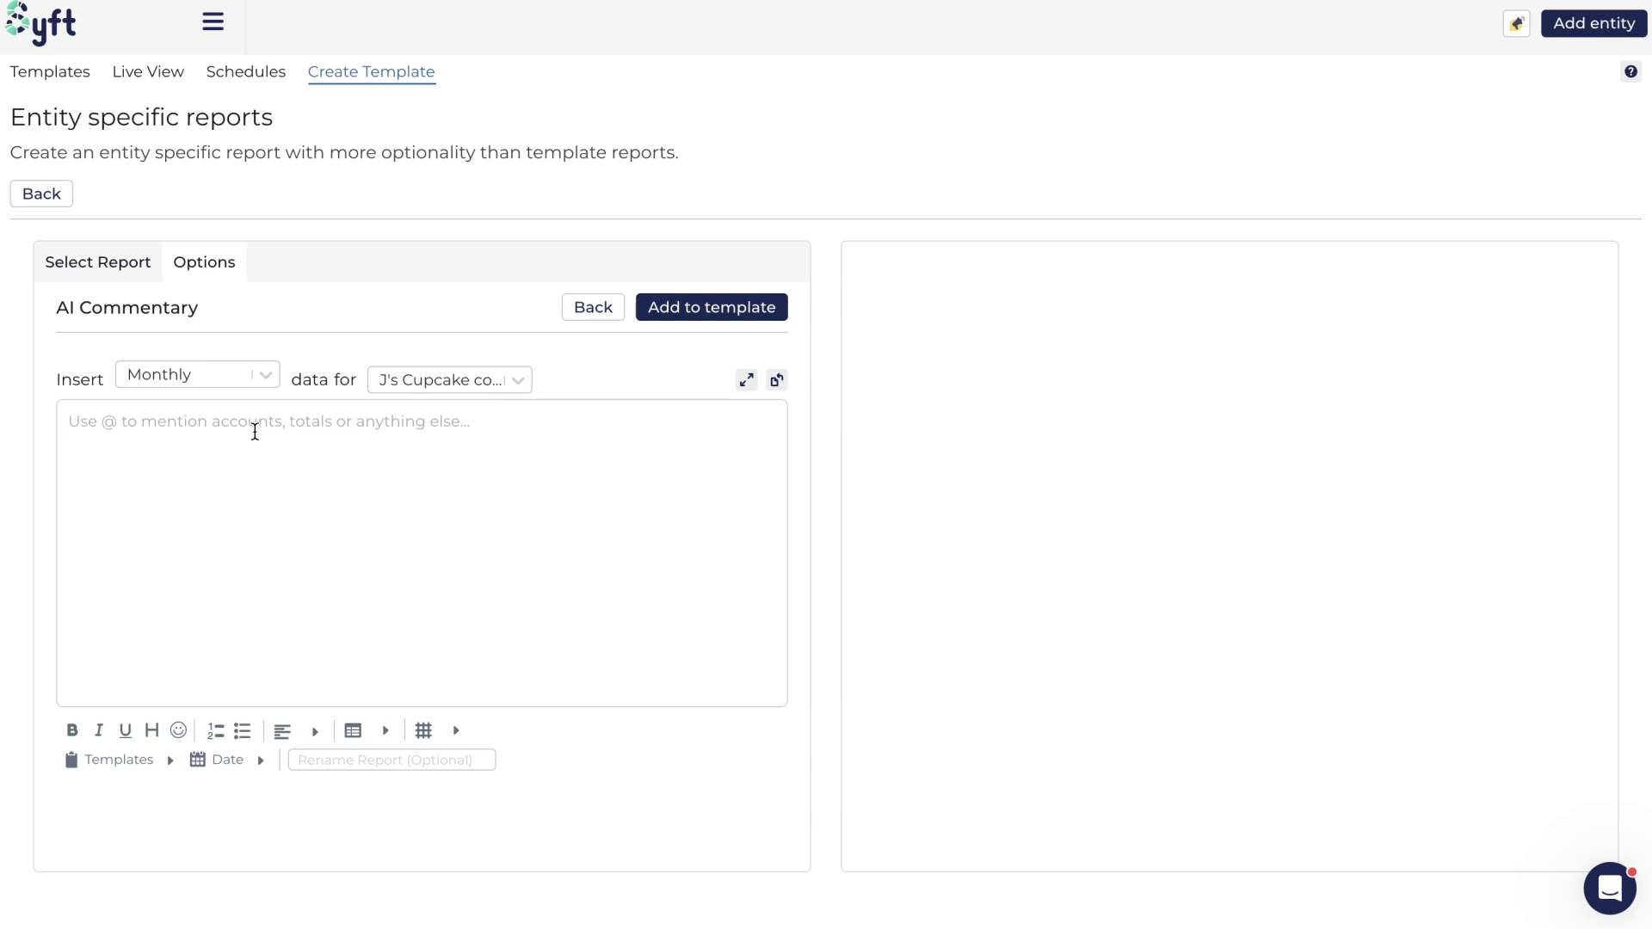
Set the commentary data source to Quarterly data for Blooming cupcakes
click(260, 376)
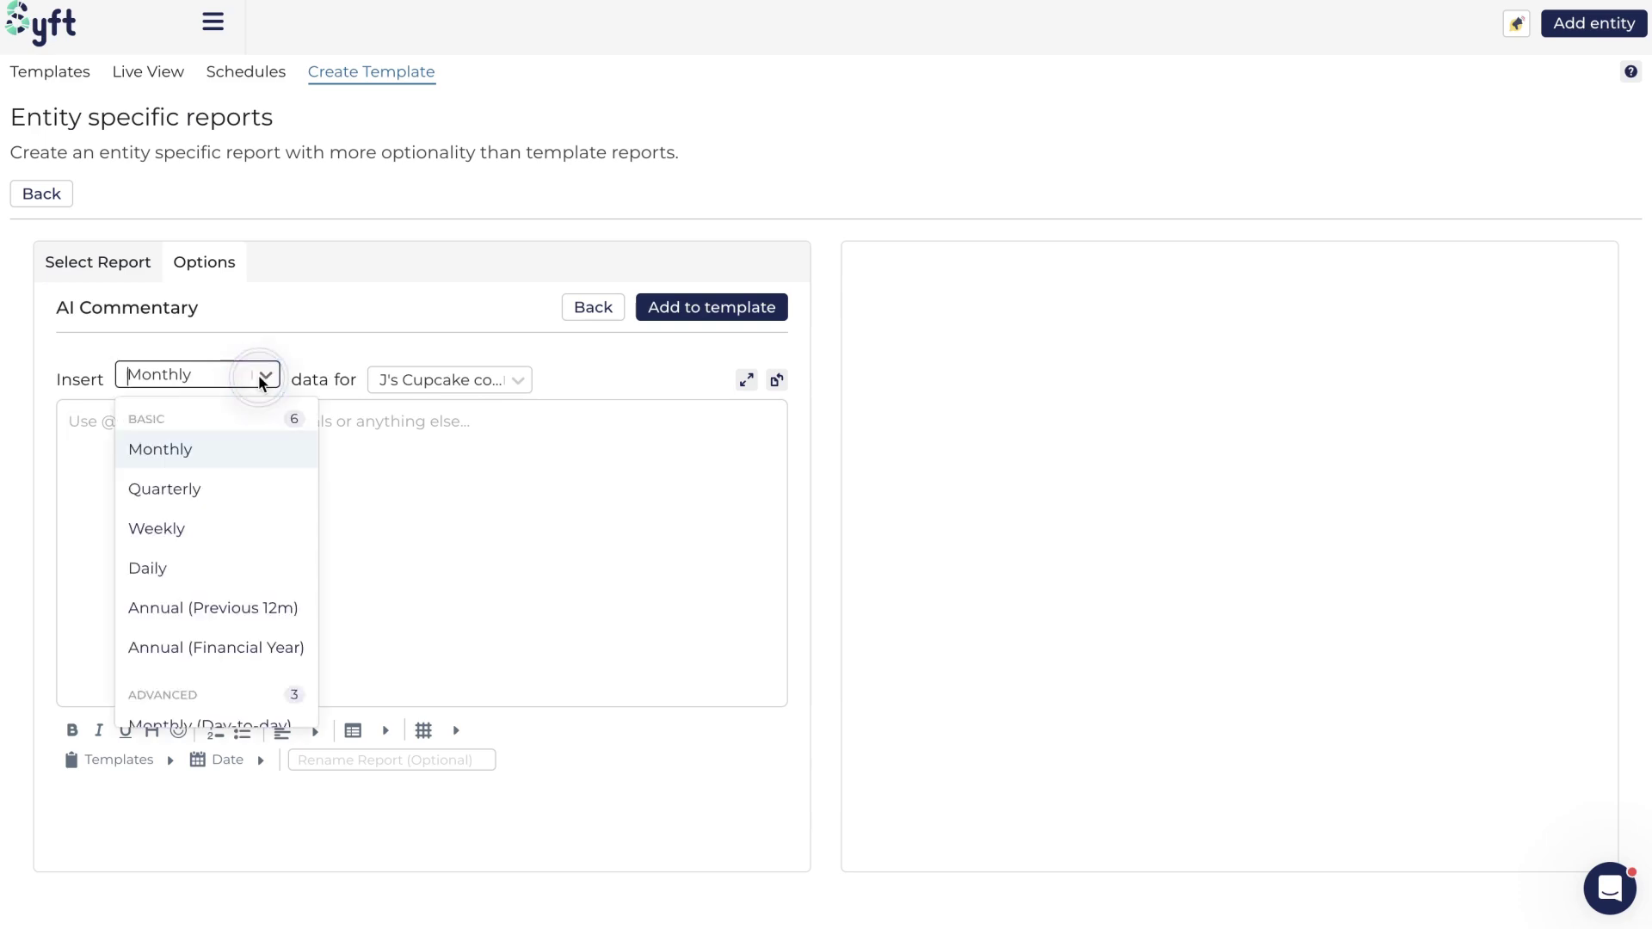
click(199, 487)
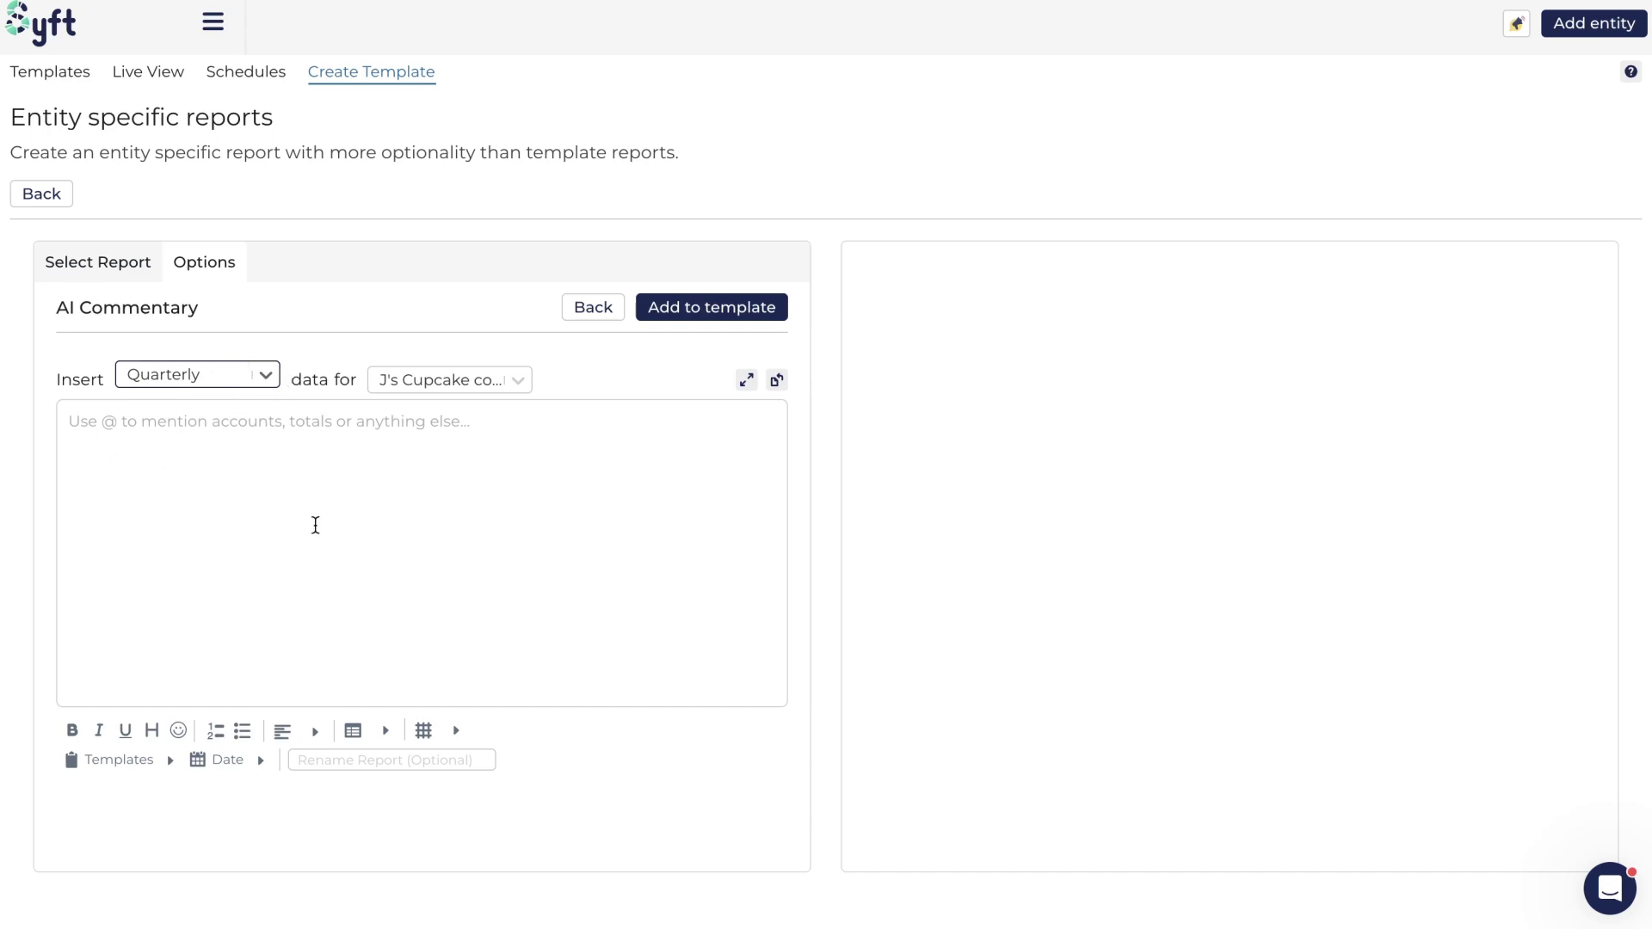
click(517, 380)
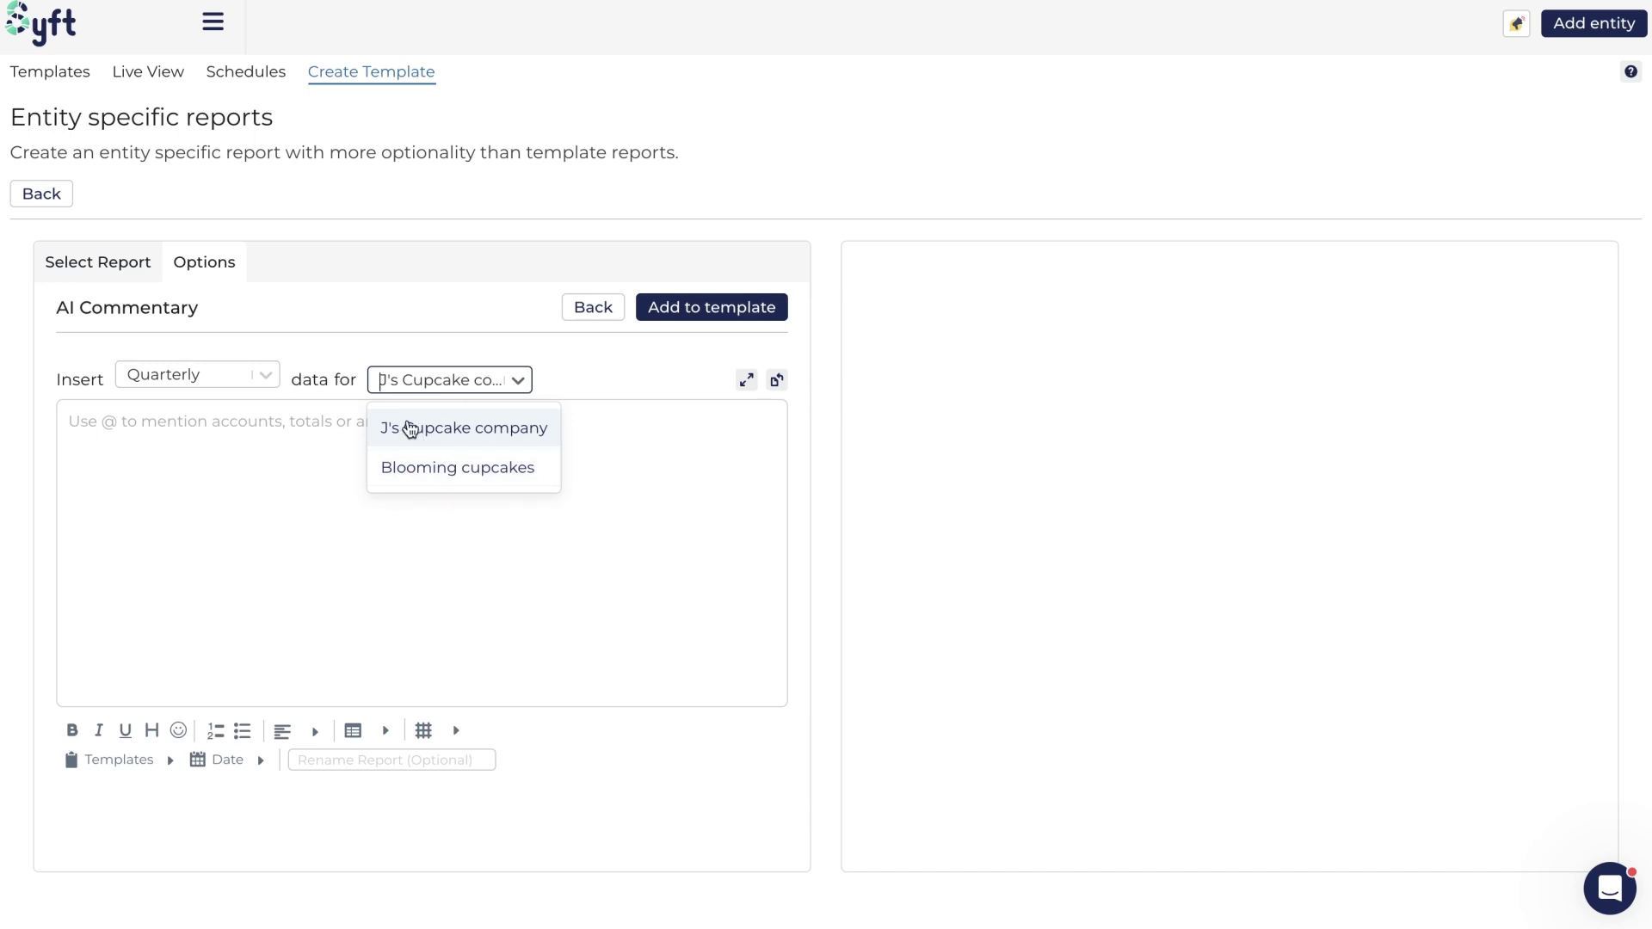
click(434, 467)
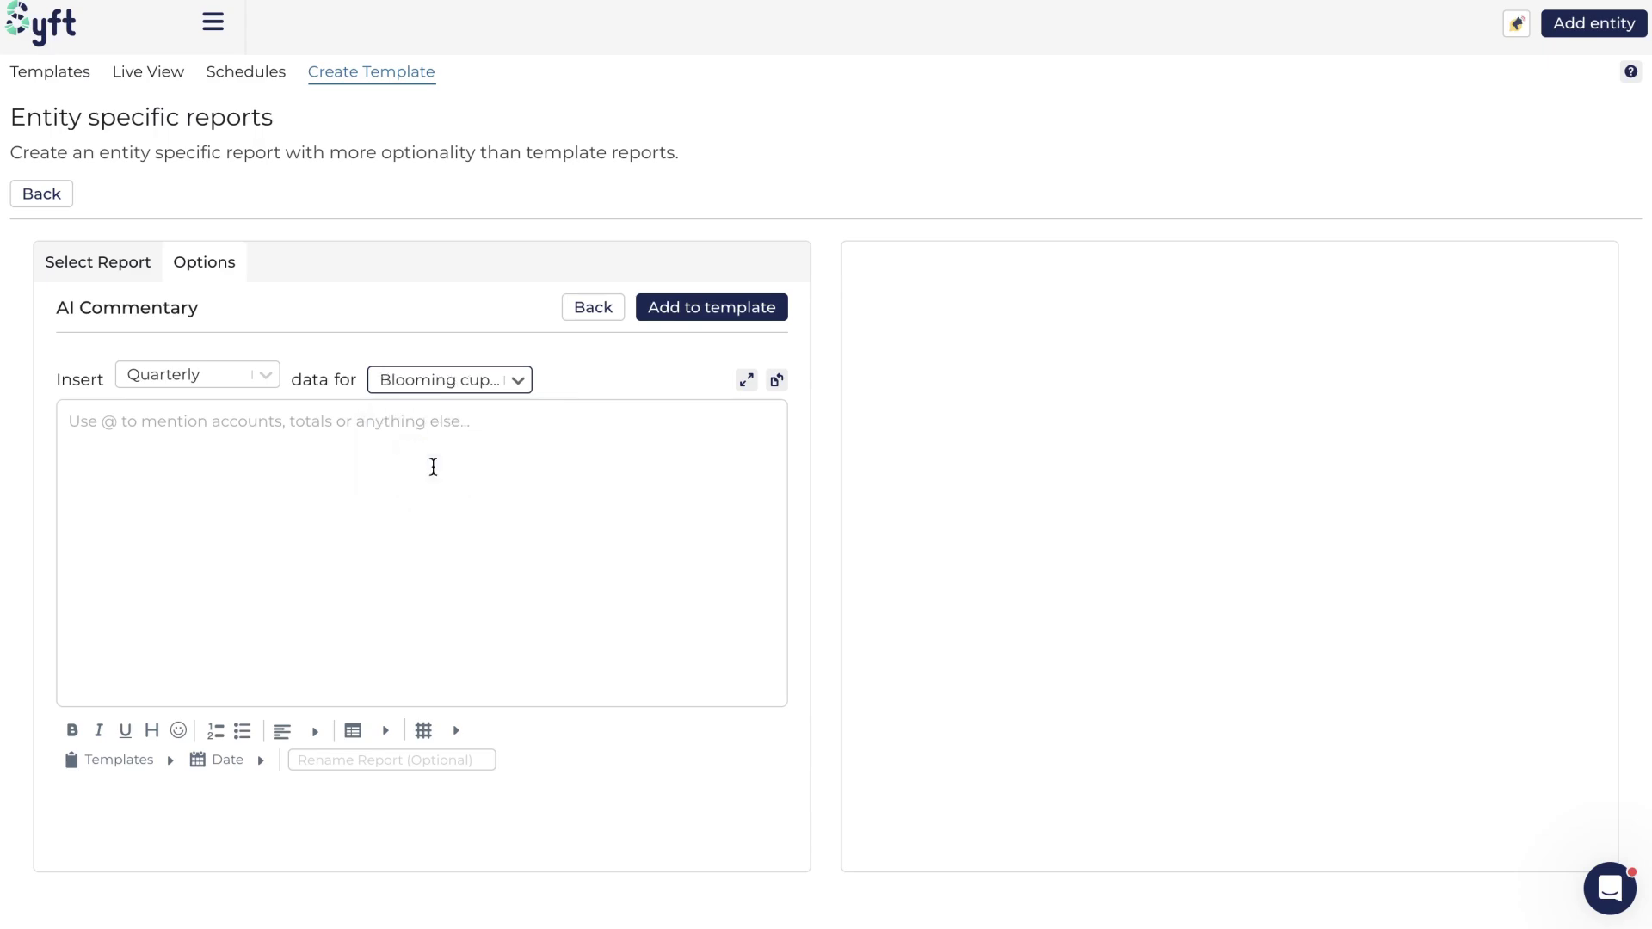
Switch the commentary data source back to Monthly data for J's Cupcake company
click(519, 386)
click(482, 428)
click(258, 379)
click(220, 444)
Begin the commentary with "Highligh of the year is revenue for" followed by a mention of the J's Cupcake company entity
click(199, 420)
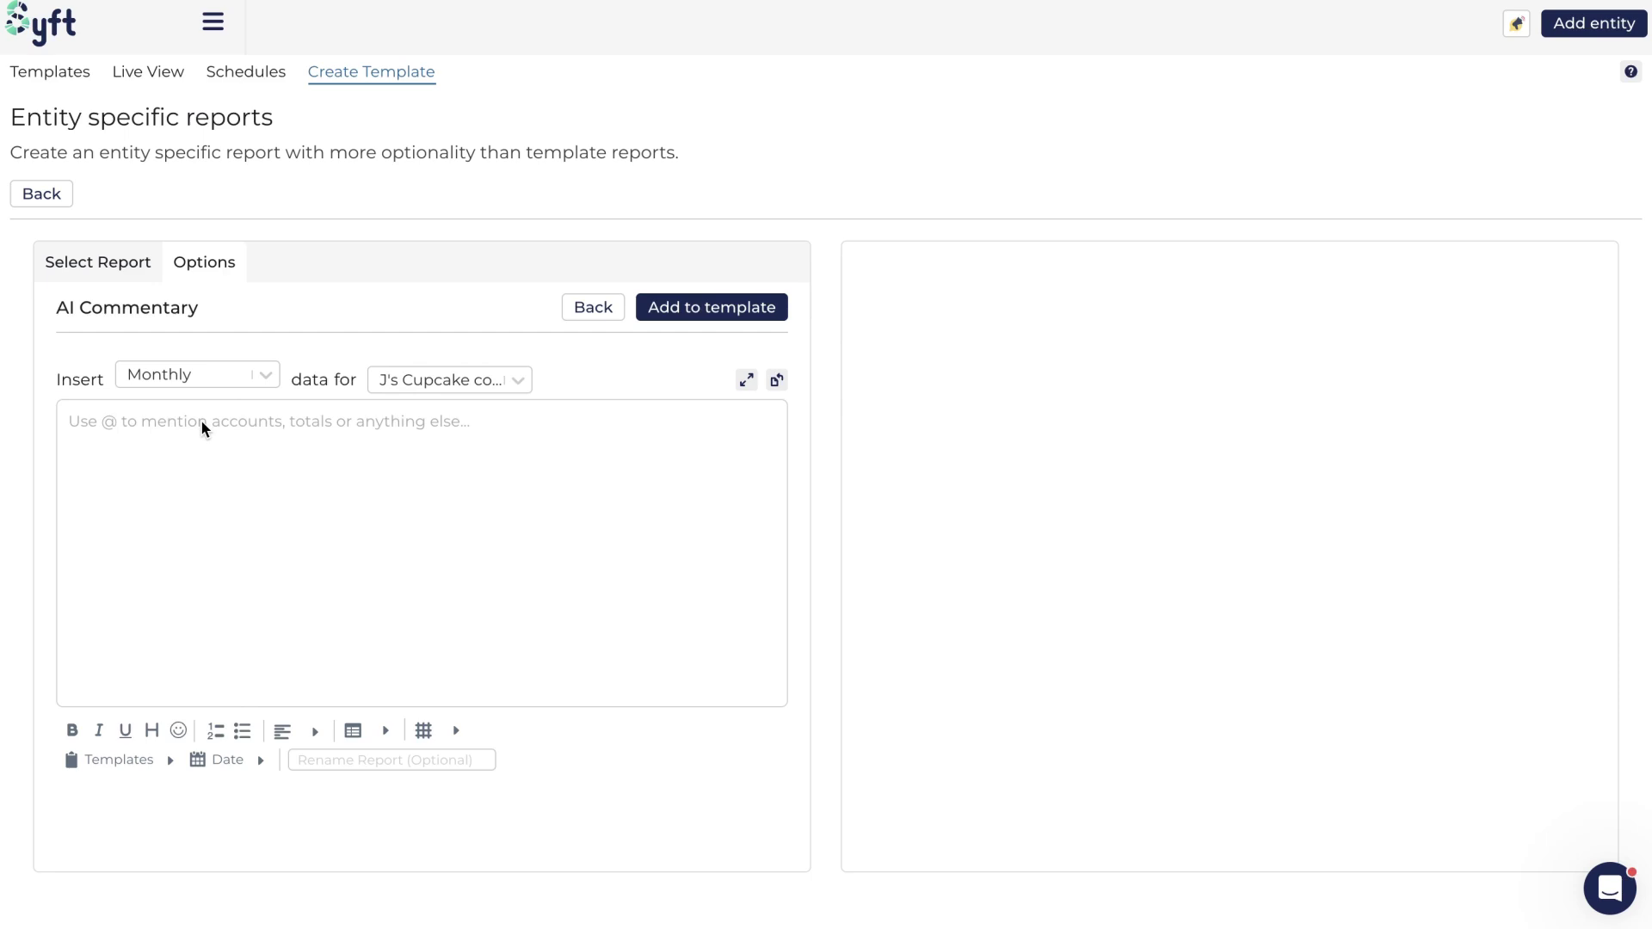
text(Highligh of the year)
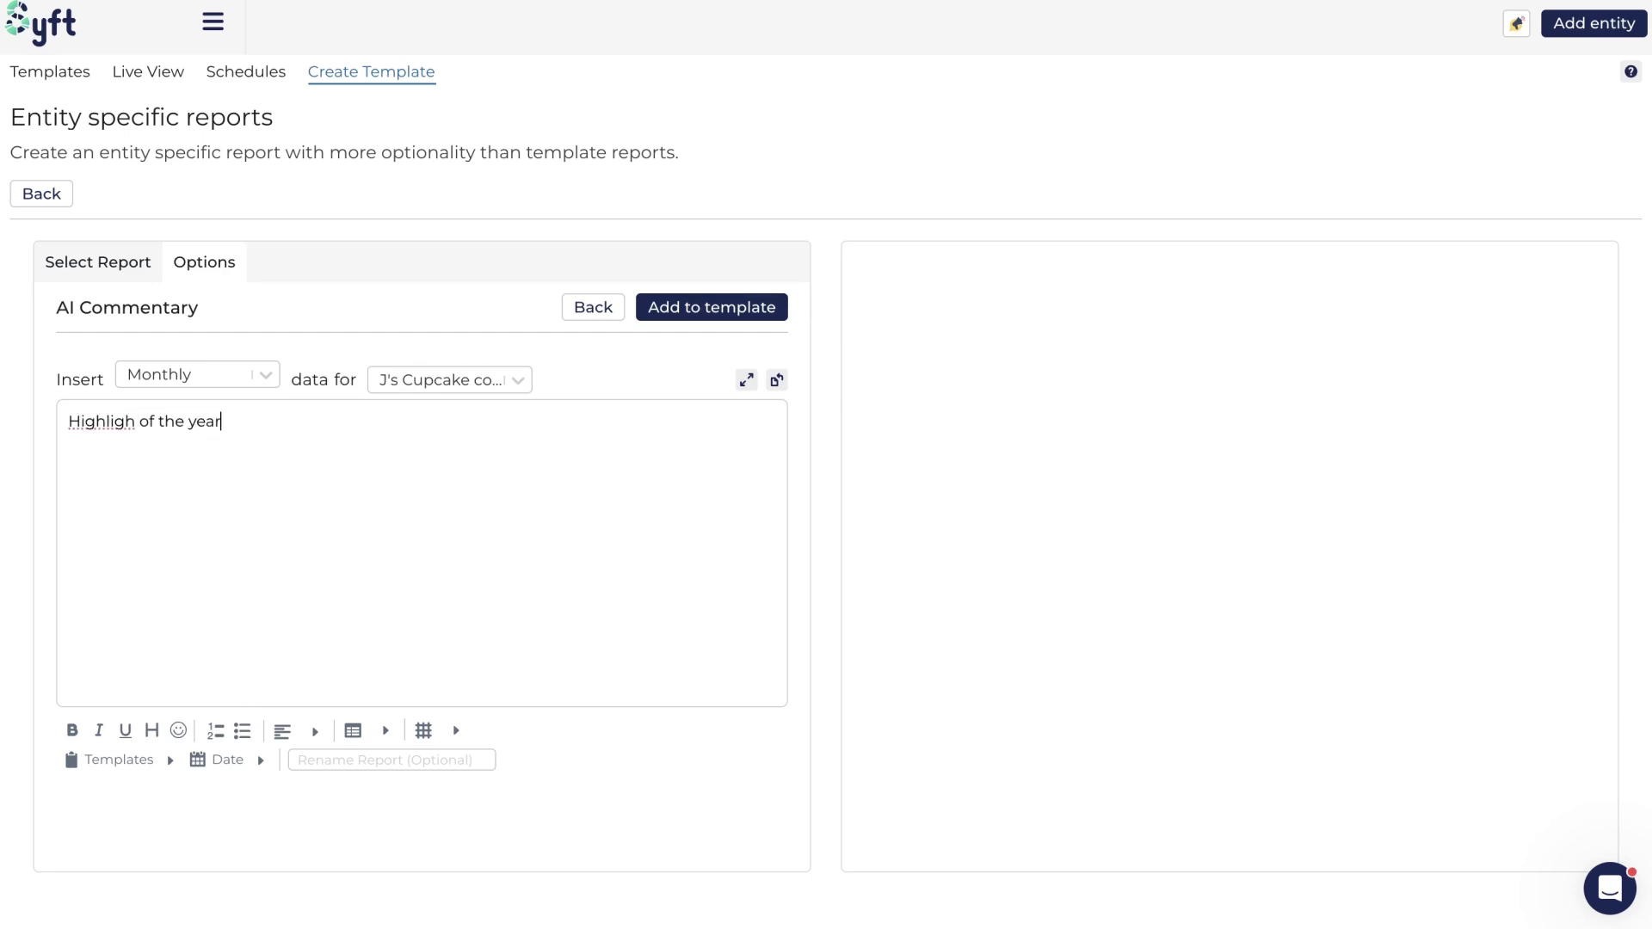
text( is revenue of @)
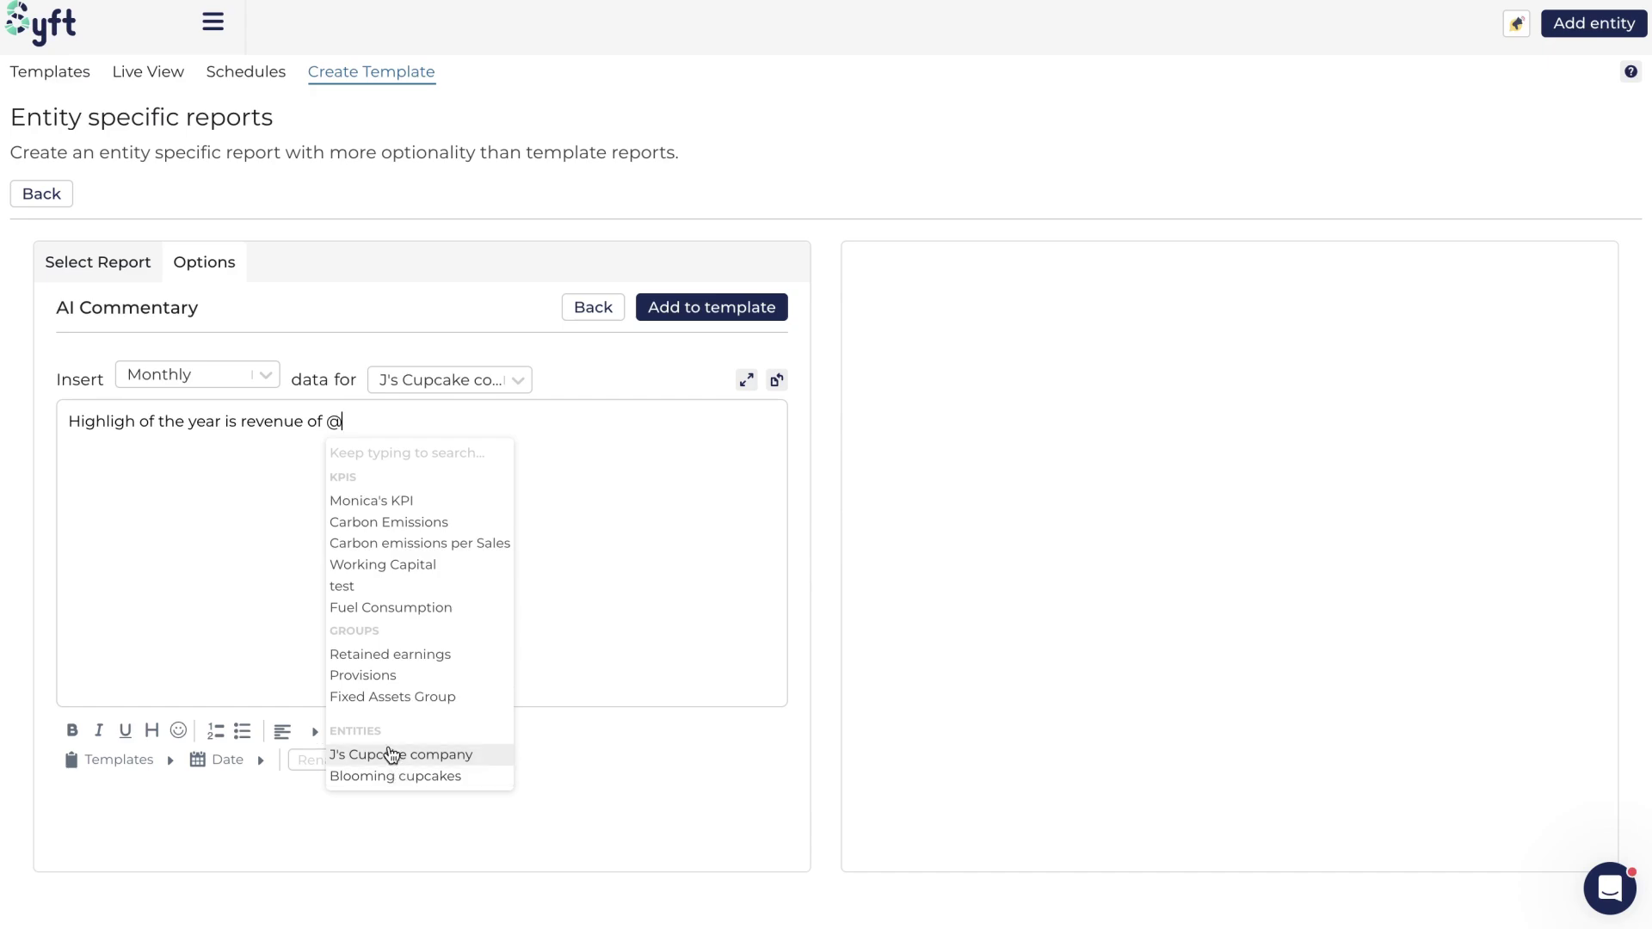
click(354, 420)
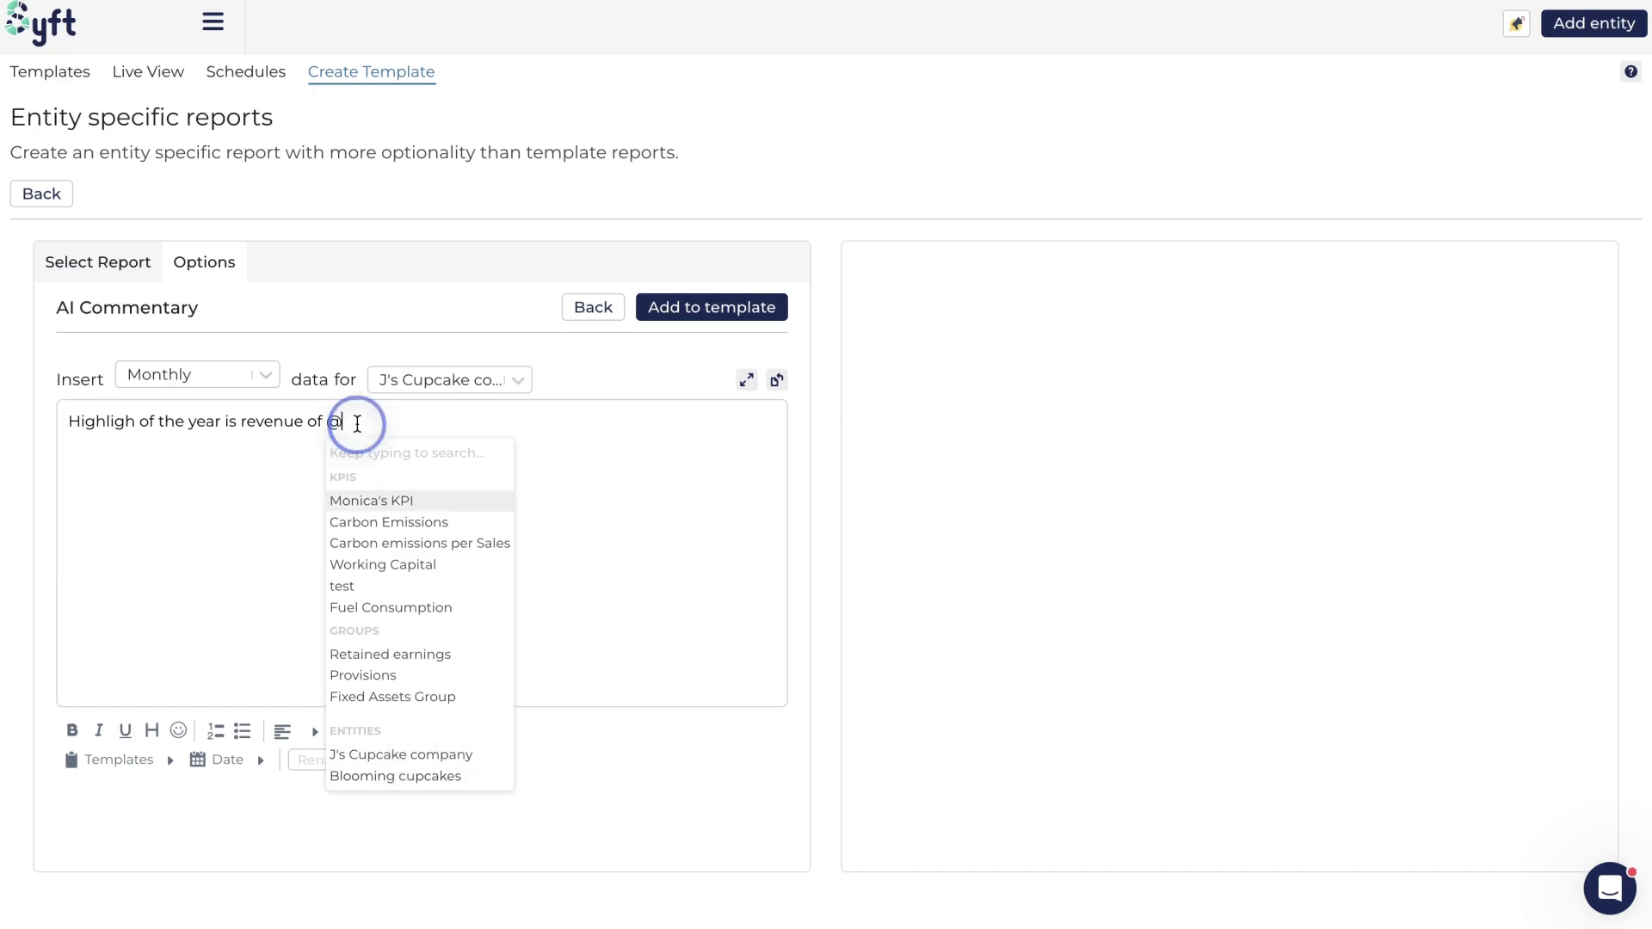
key(BackSpace)
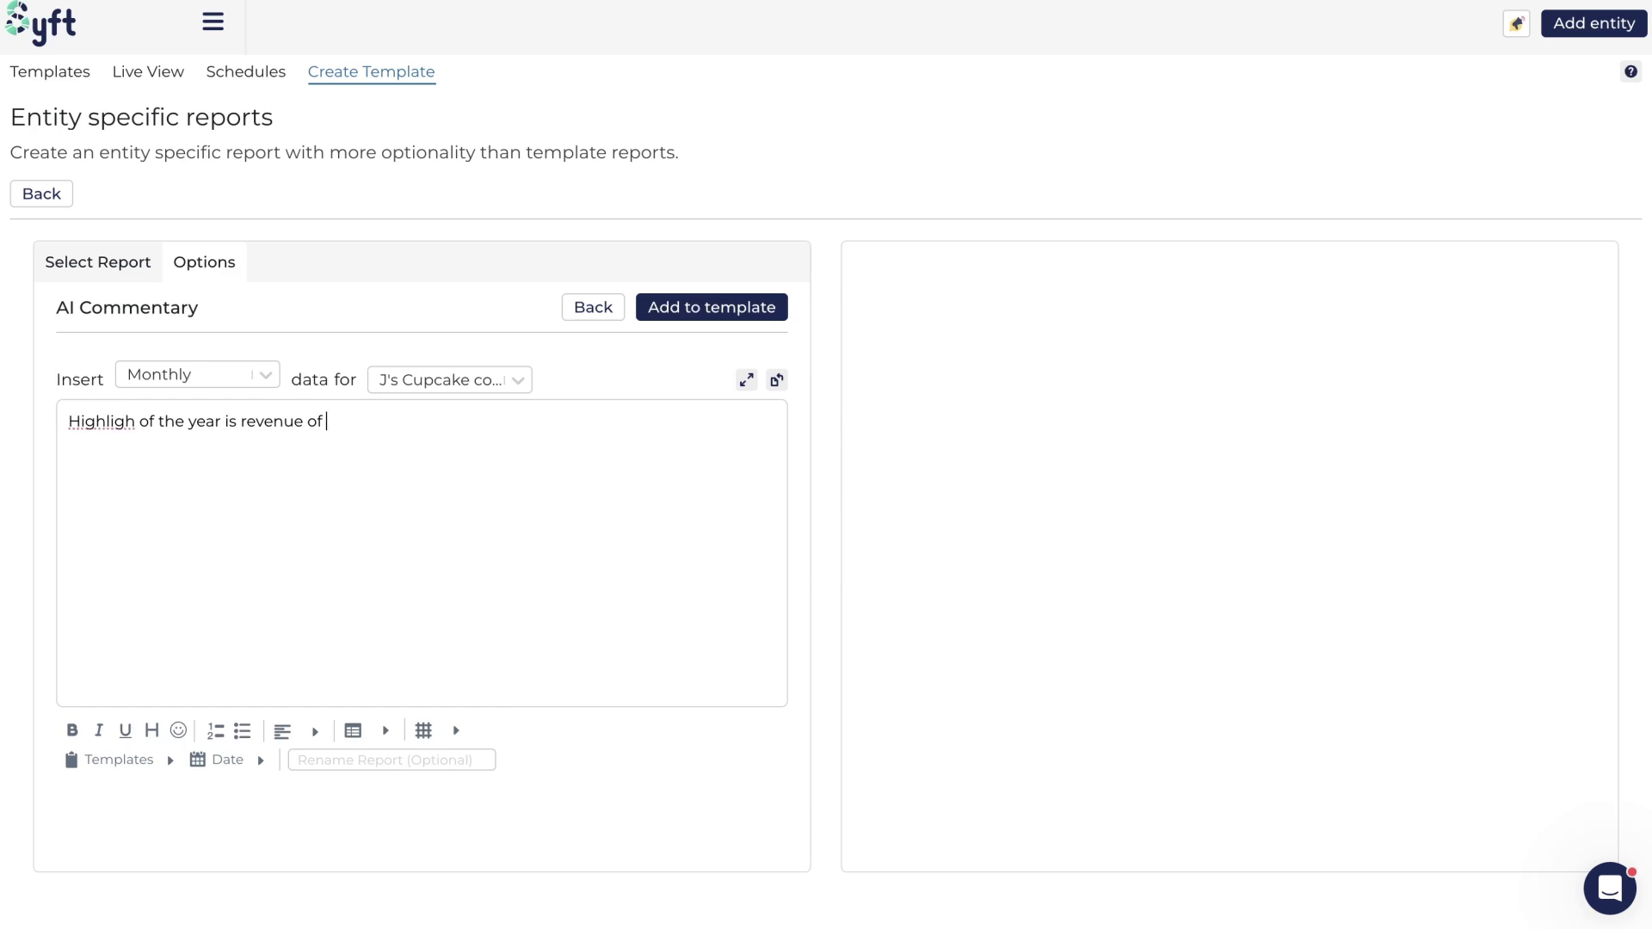
key(BackSpace)
key(BackSpace)
key(BackSpace)
text(for@)
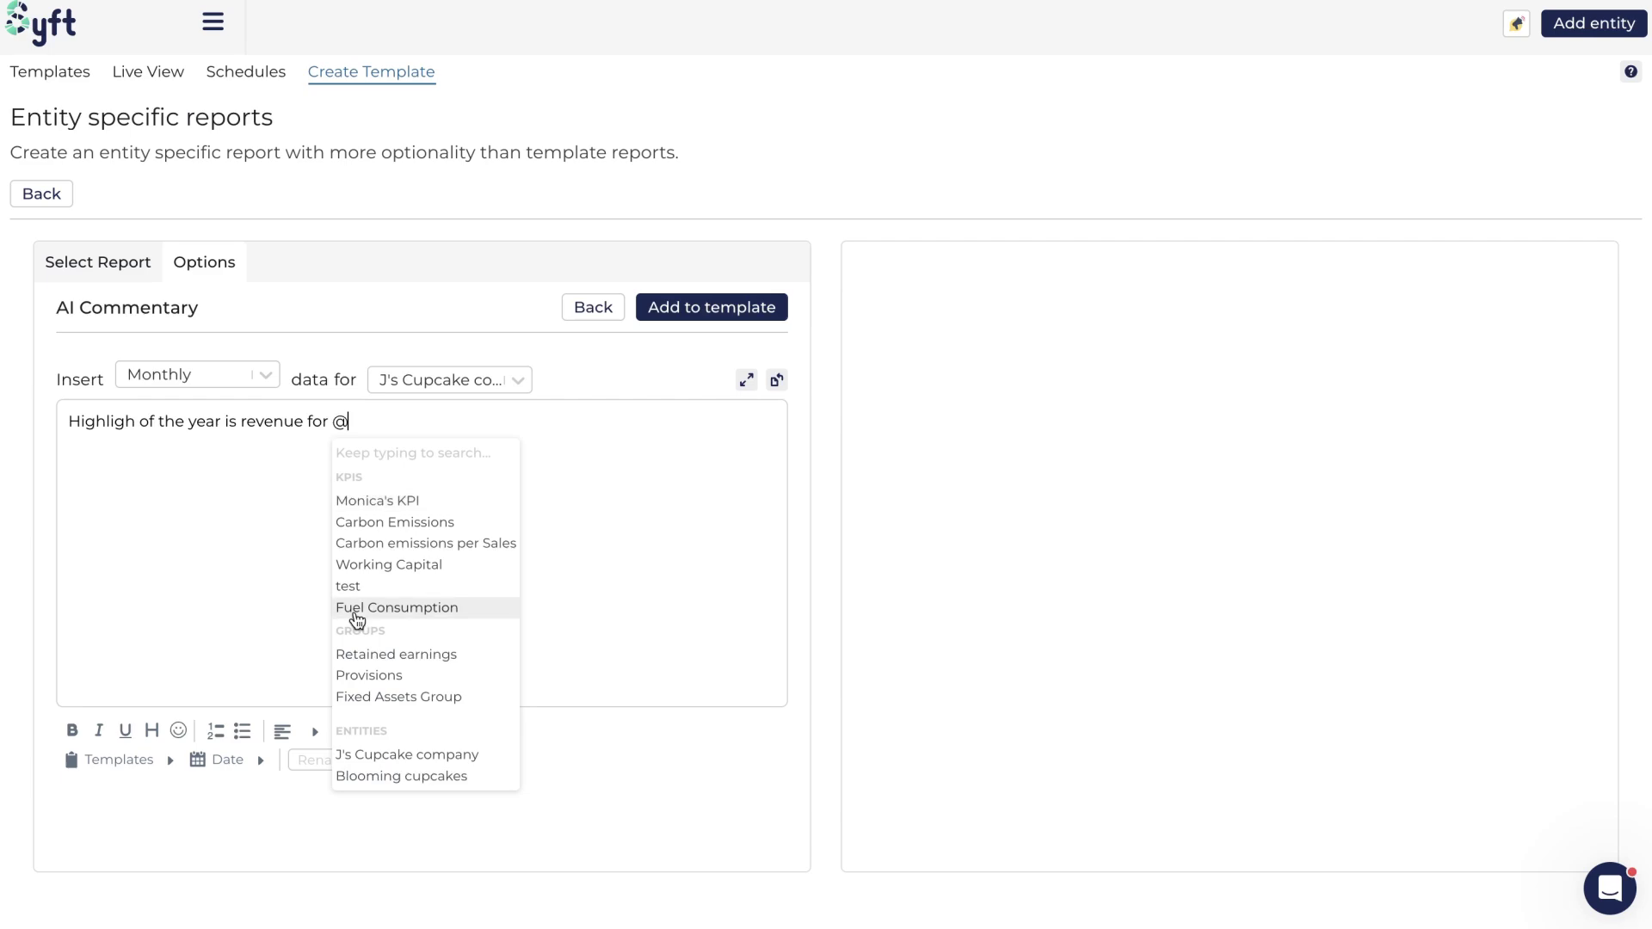
click(392, 753)
Continue the sentence with "which is" and mention the Total Revenue category total
click(510, 443)
text(which )
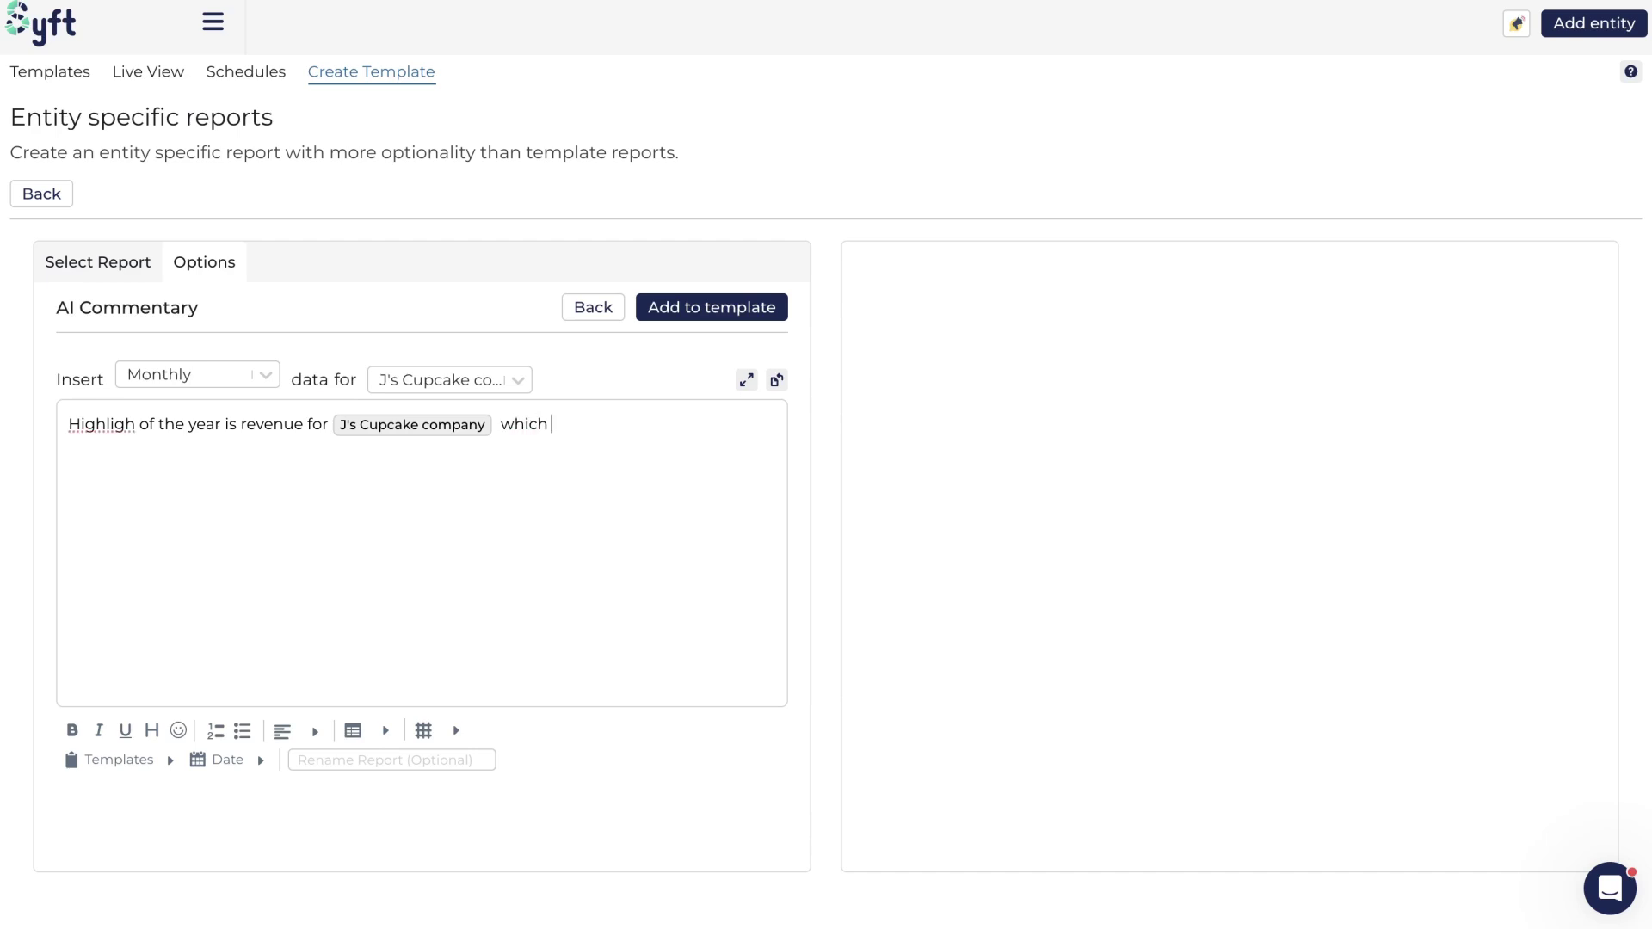
text(is @rev)
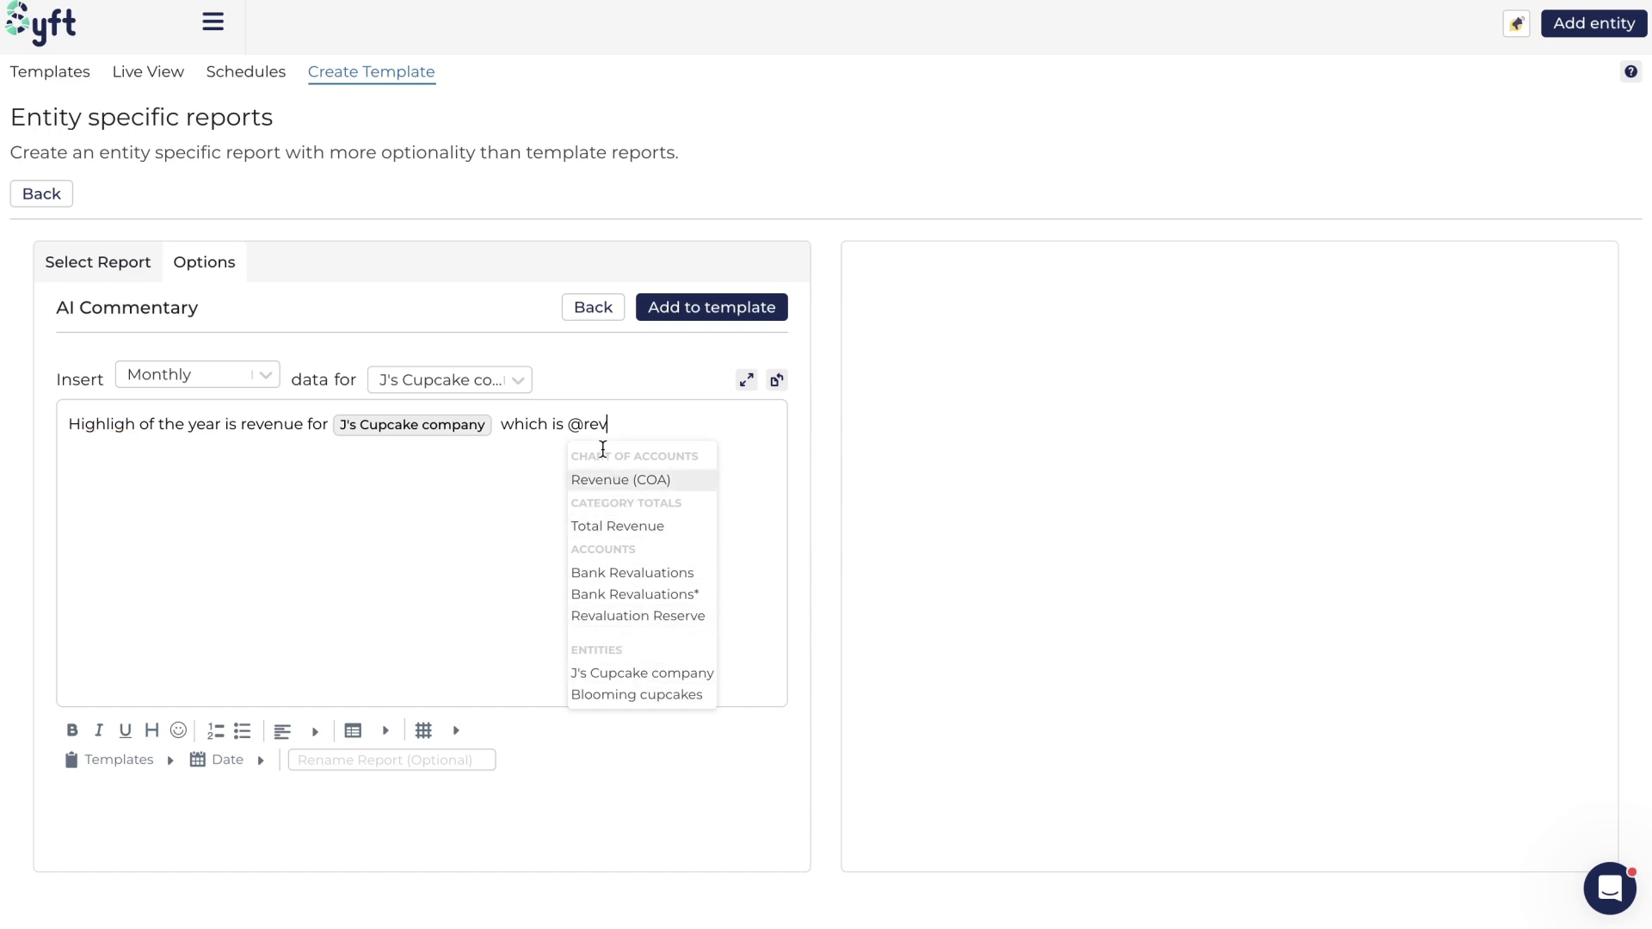
click(627, 541)
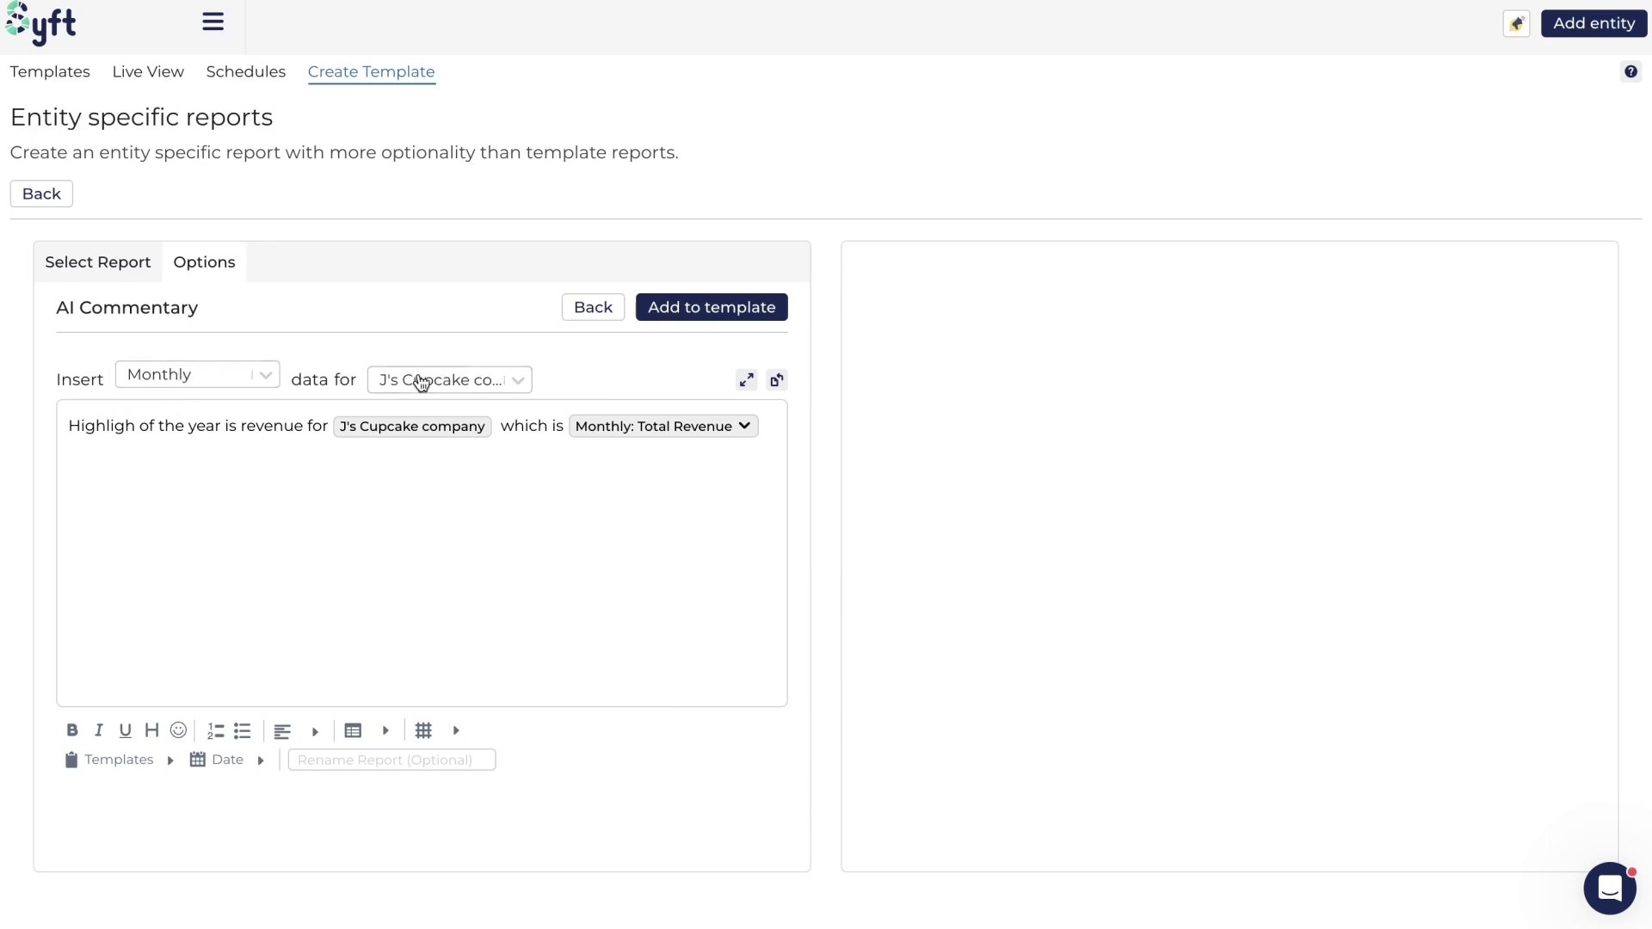
Set the Total Revenue mention to show the percent comparison of the current period versus the prior one
click(733, 426)
mouse_move(535, 456)
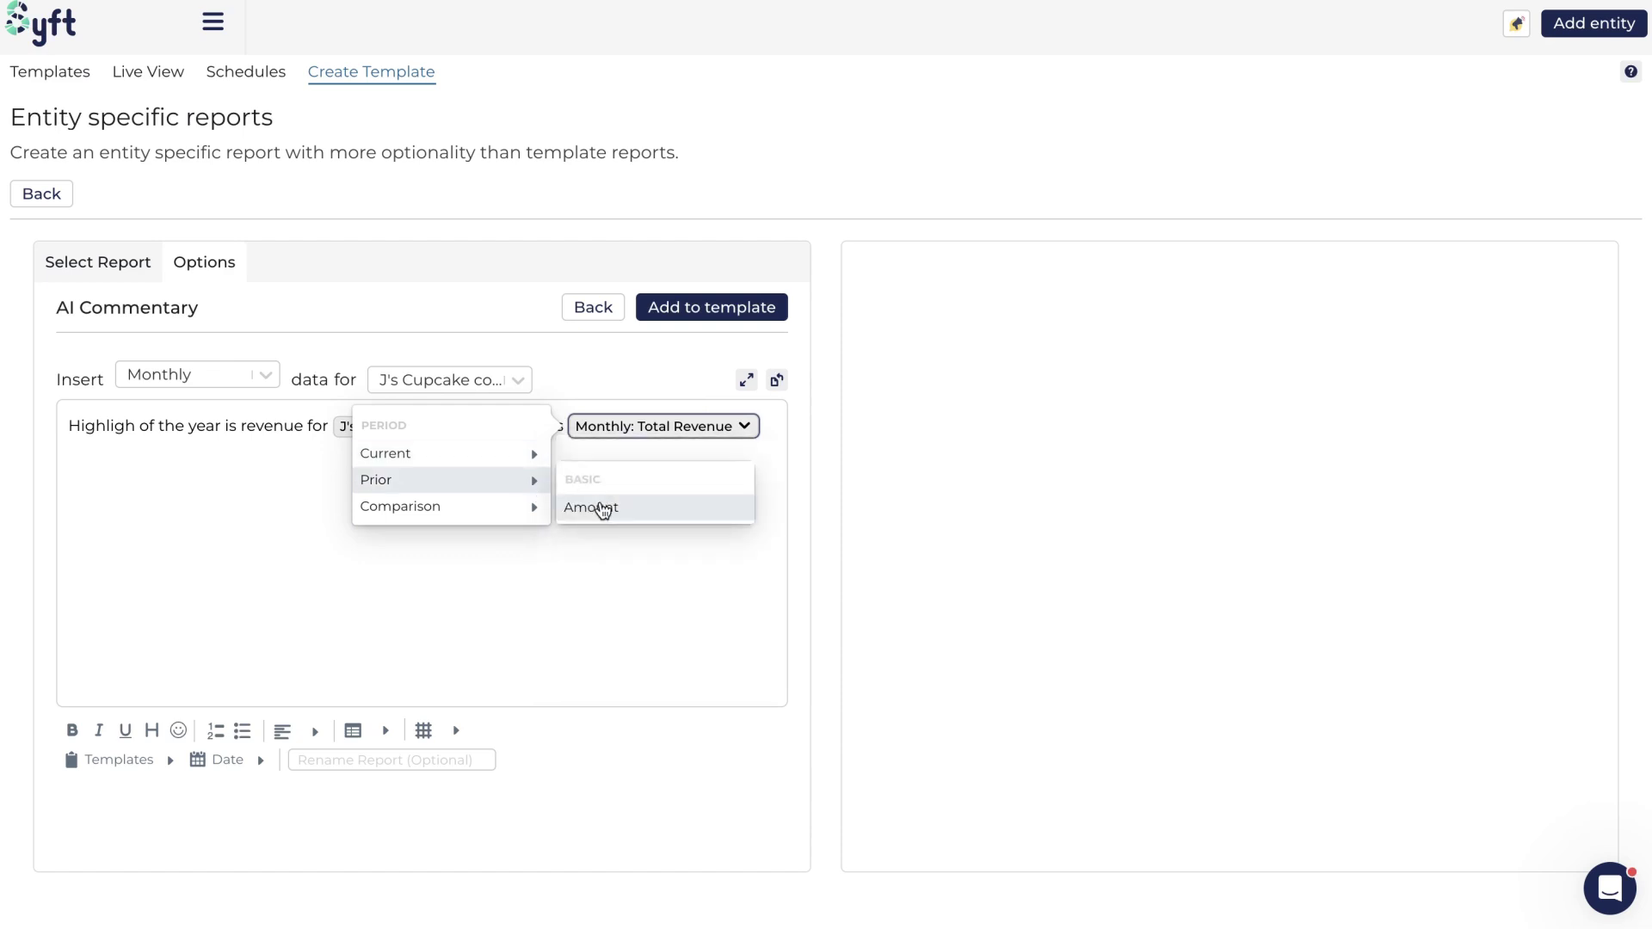
mouse_move(498, 509)
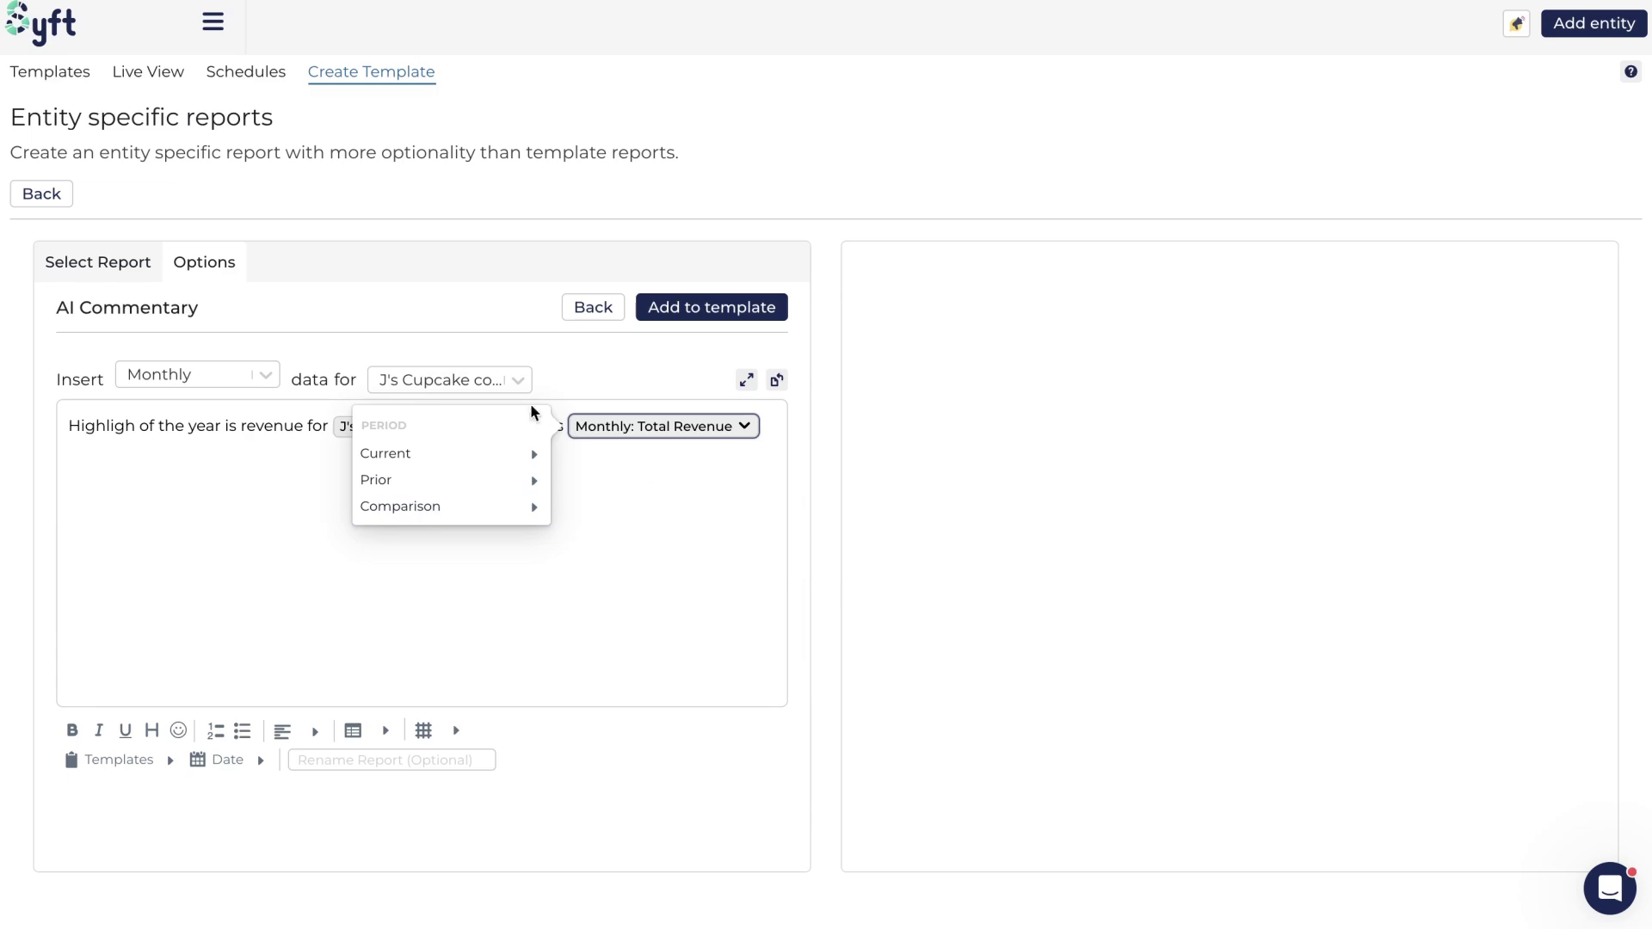
click(775, 426)
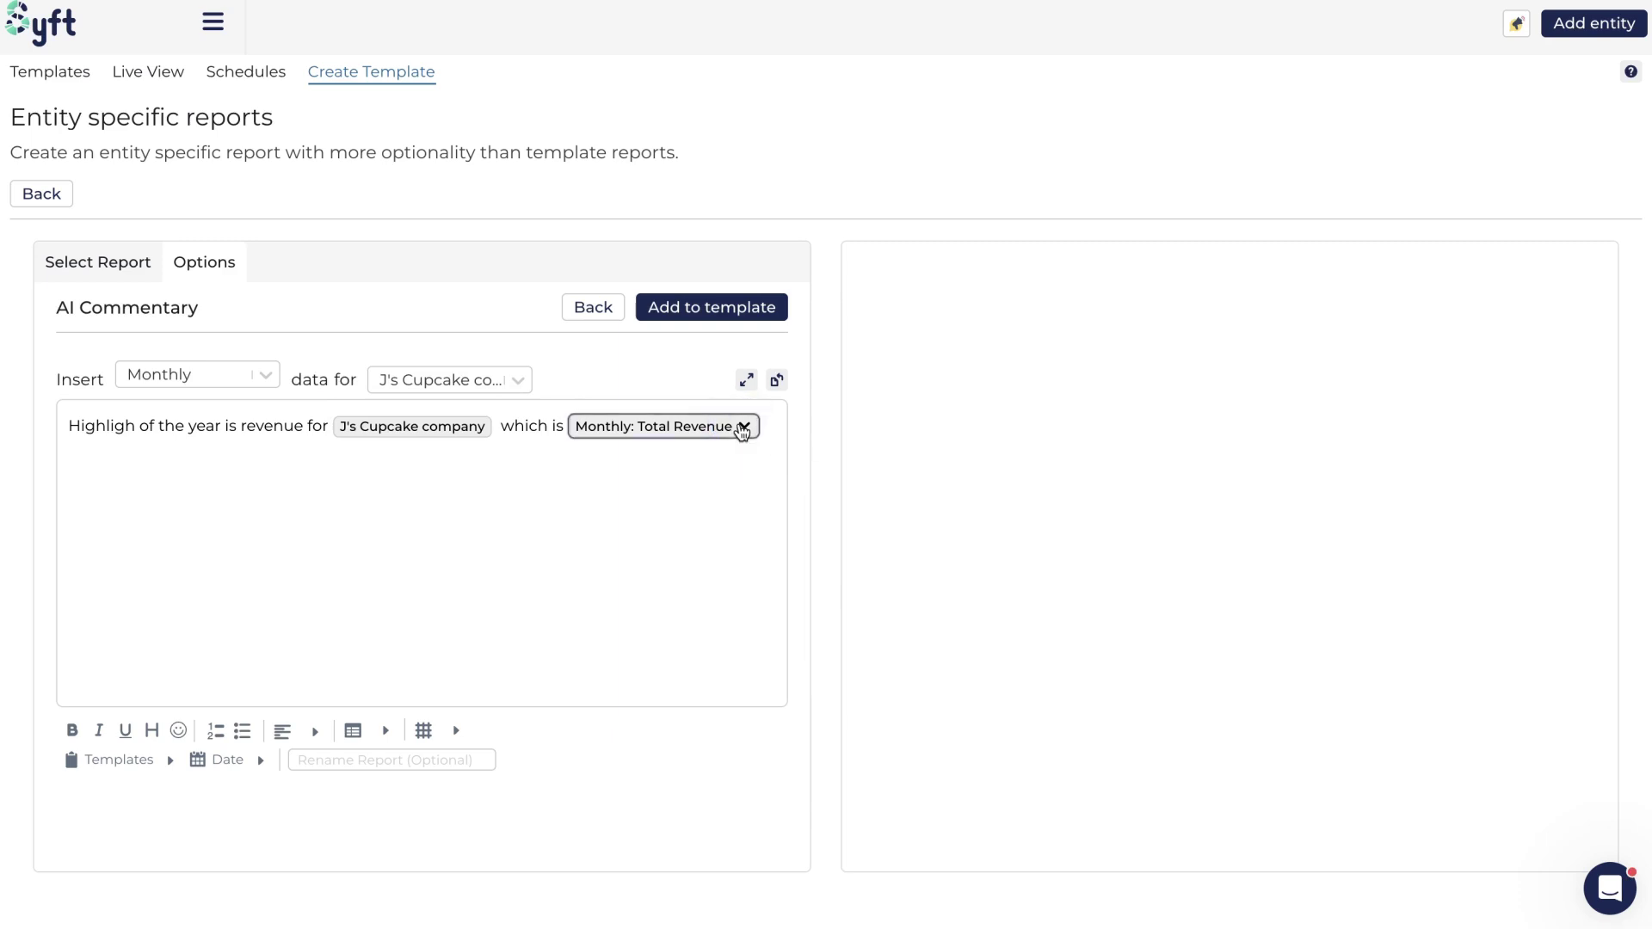
click(745, 426)
mouse_move(510, 488)
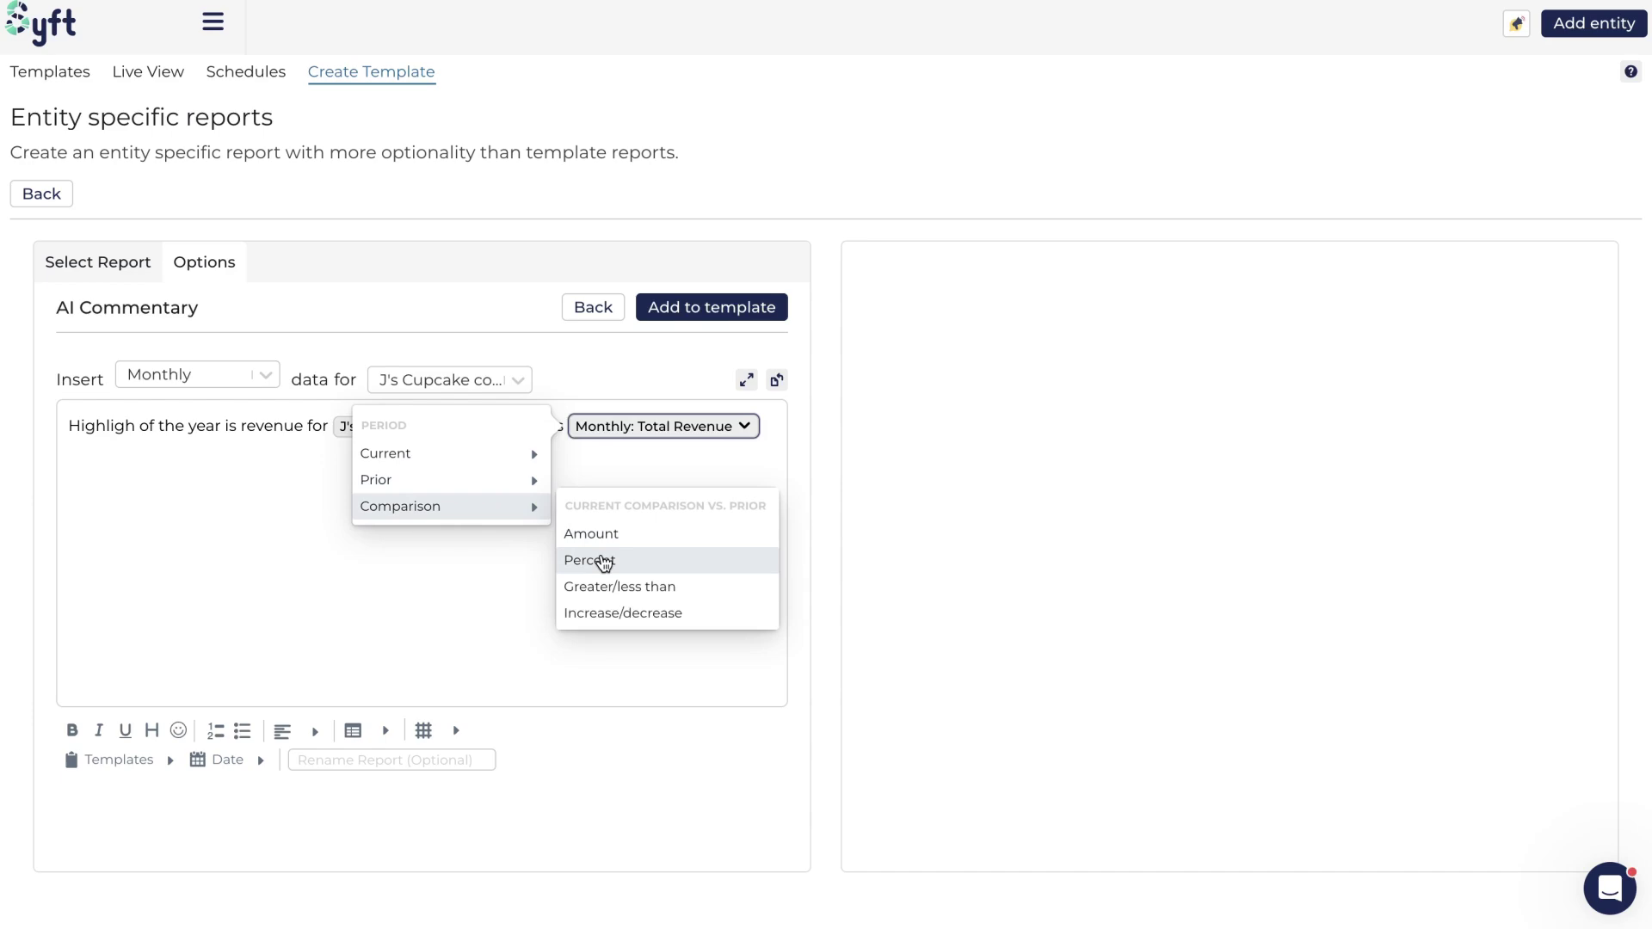
click(602, 560)
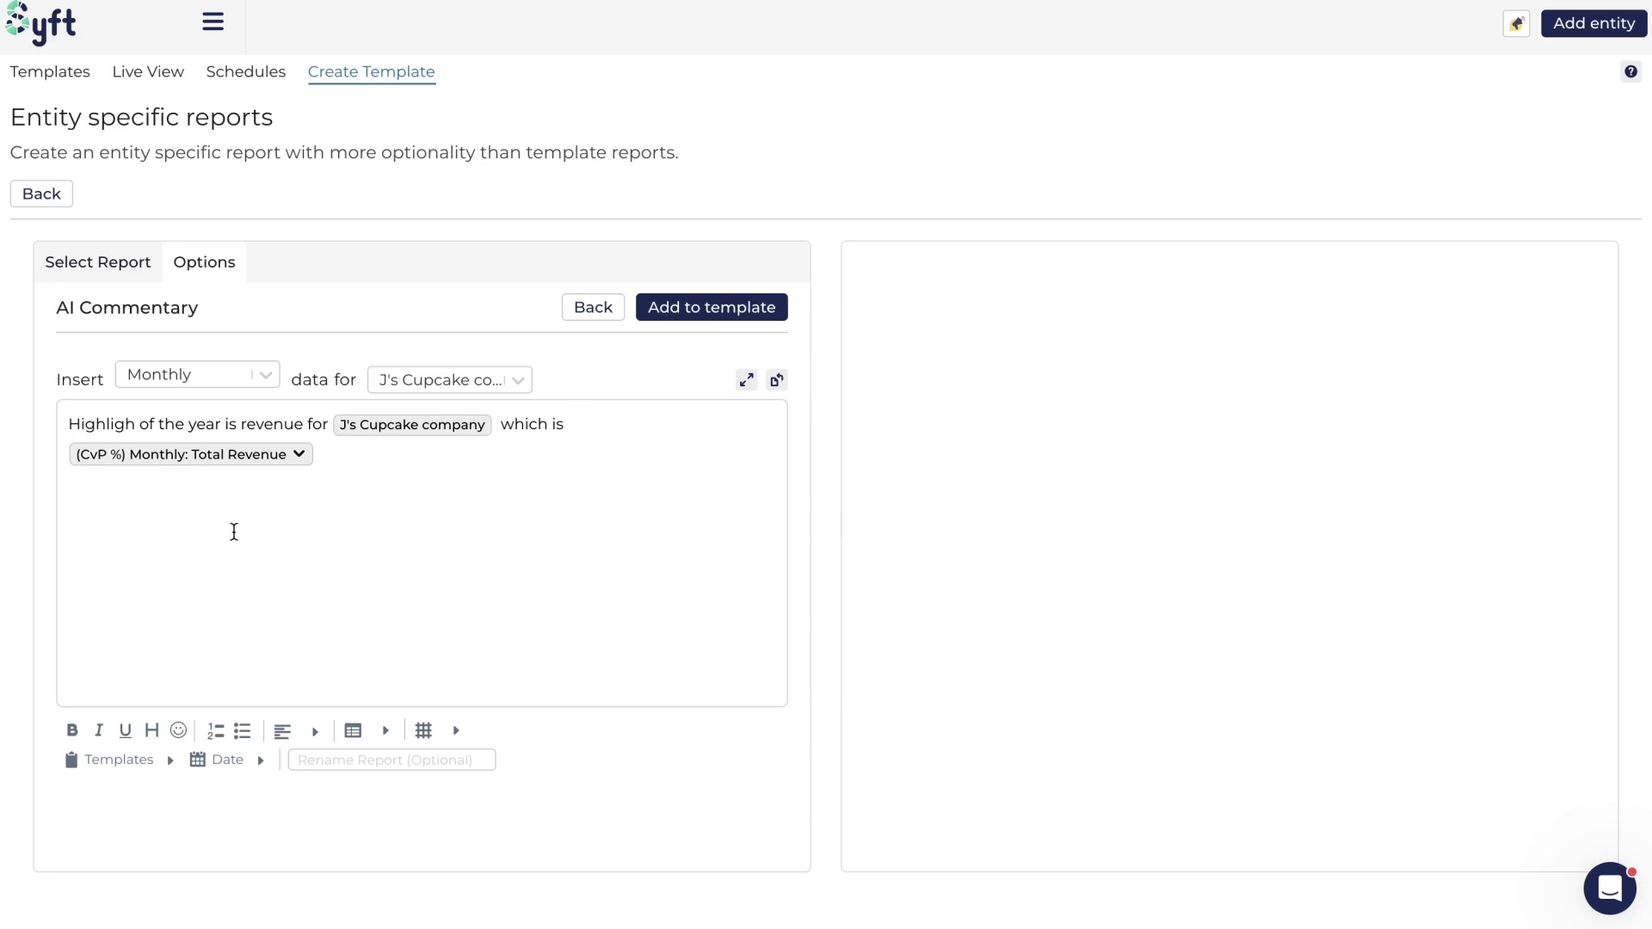
Insert another monthly Total Revenue mention followed by "which is" in front of the percent comparison mention
click(98, 457)
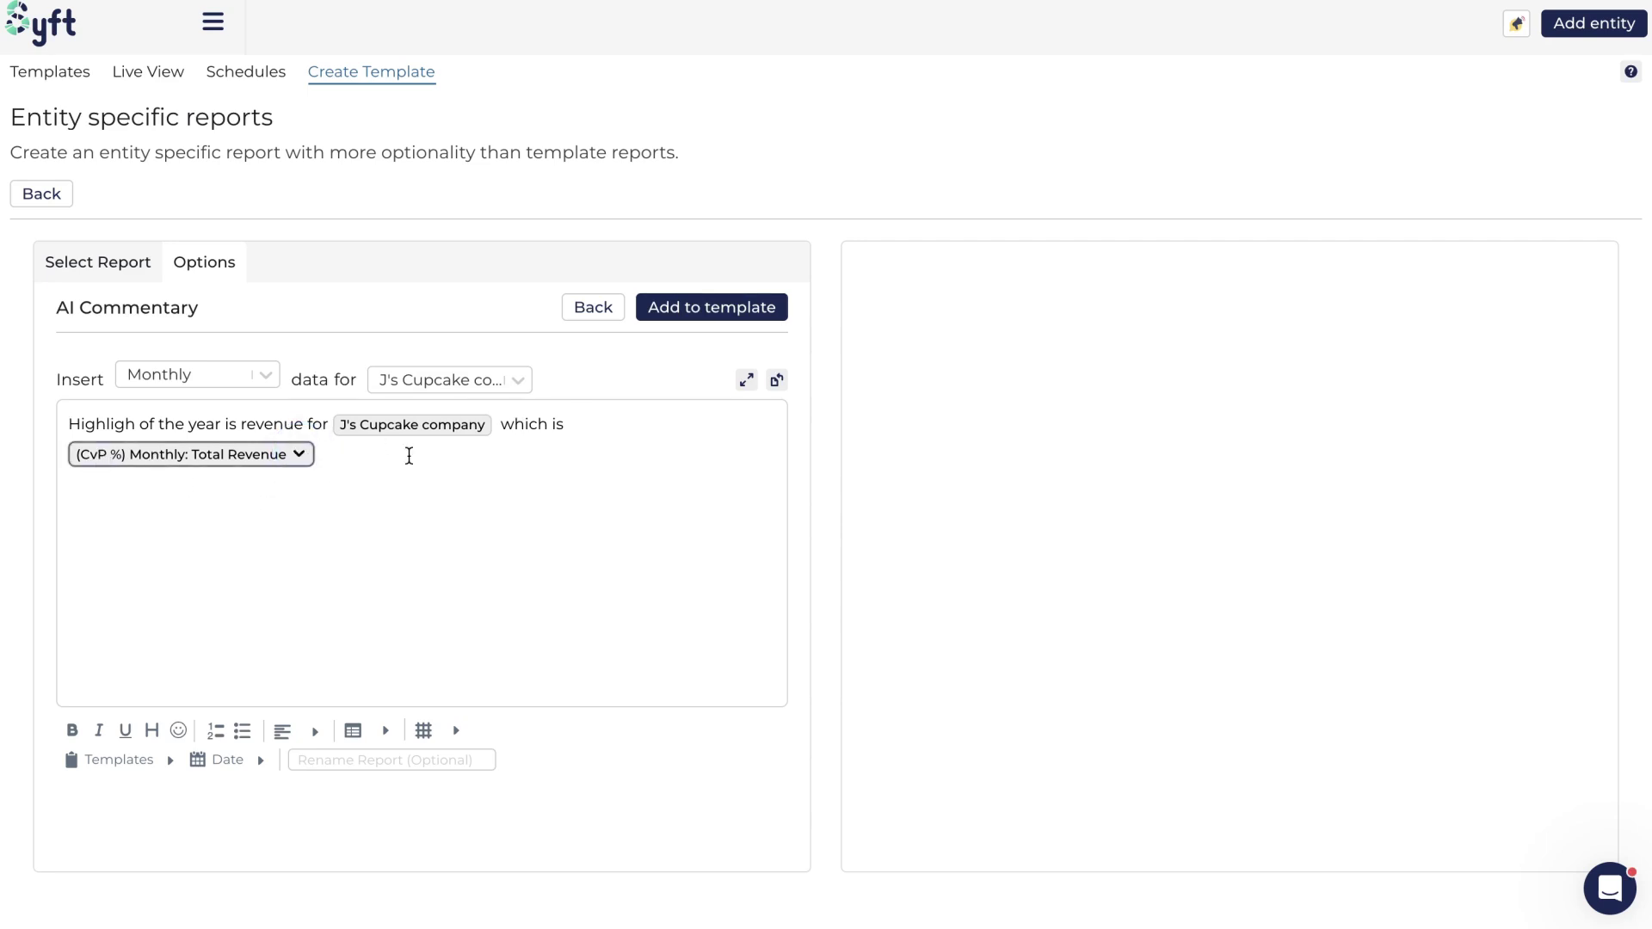
click(647, 426)
text(@reve)
click(607, 524)
text(which is)
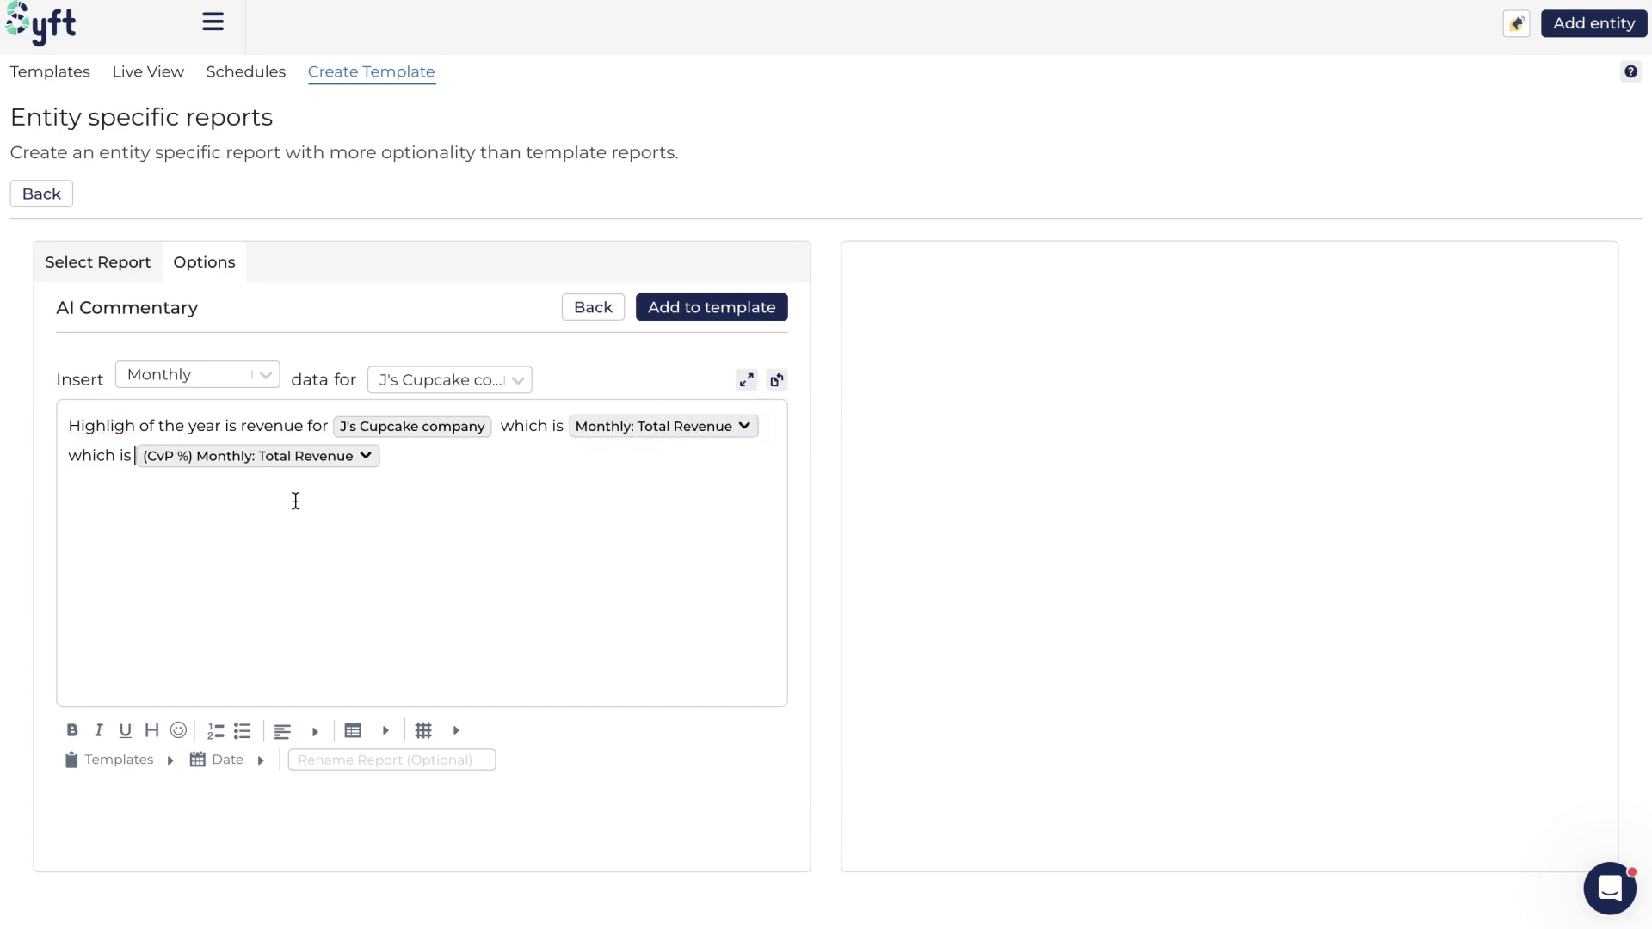
Finish the sentence after the percent comparison mention with "as compared to the prior period."
click(470, 458)
text(as compared to the prior period)
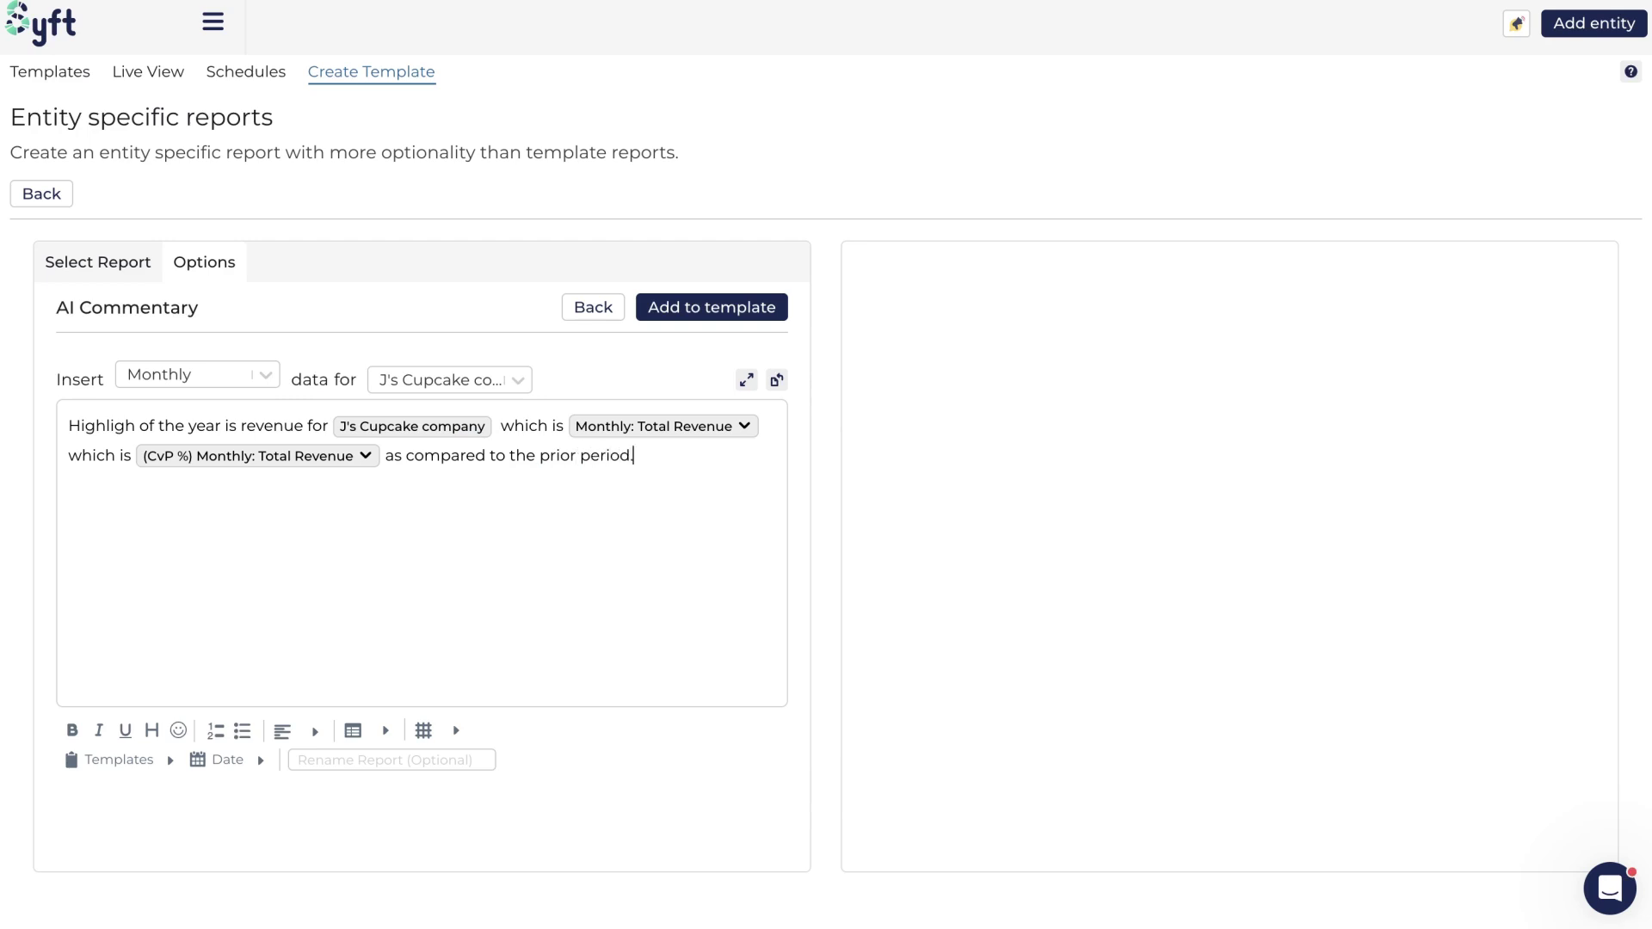
text(. @)
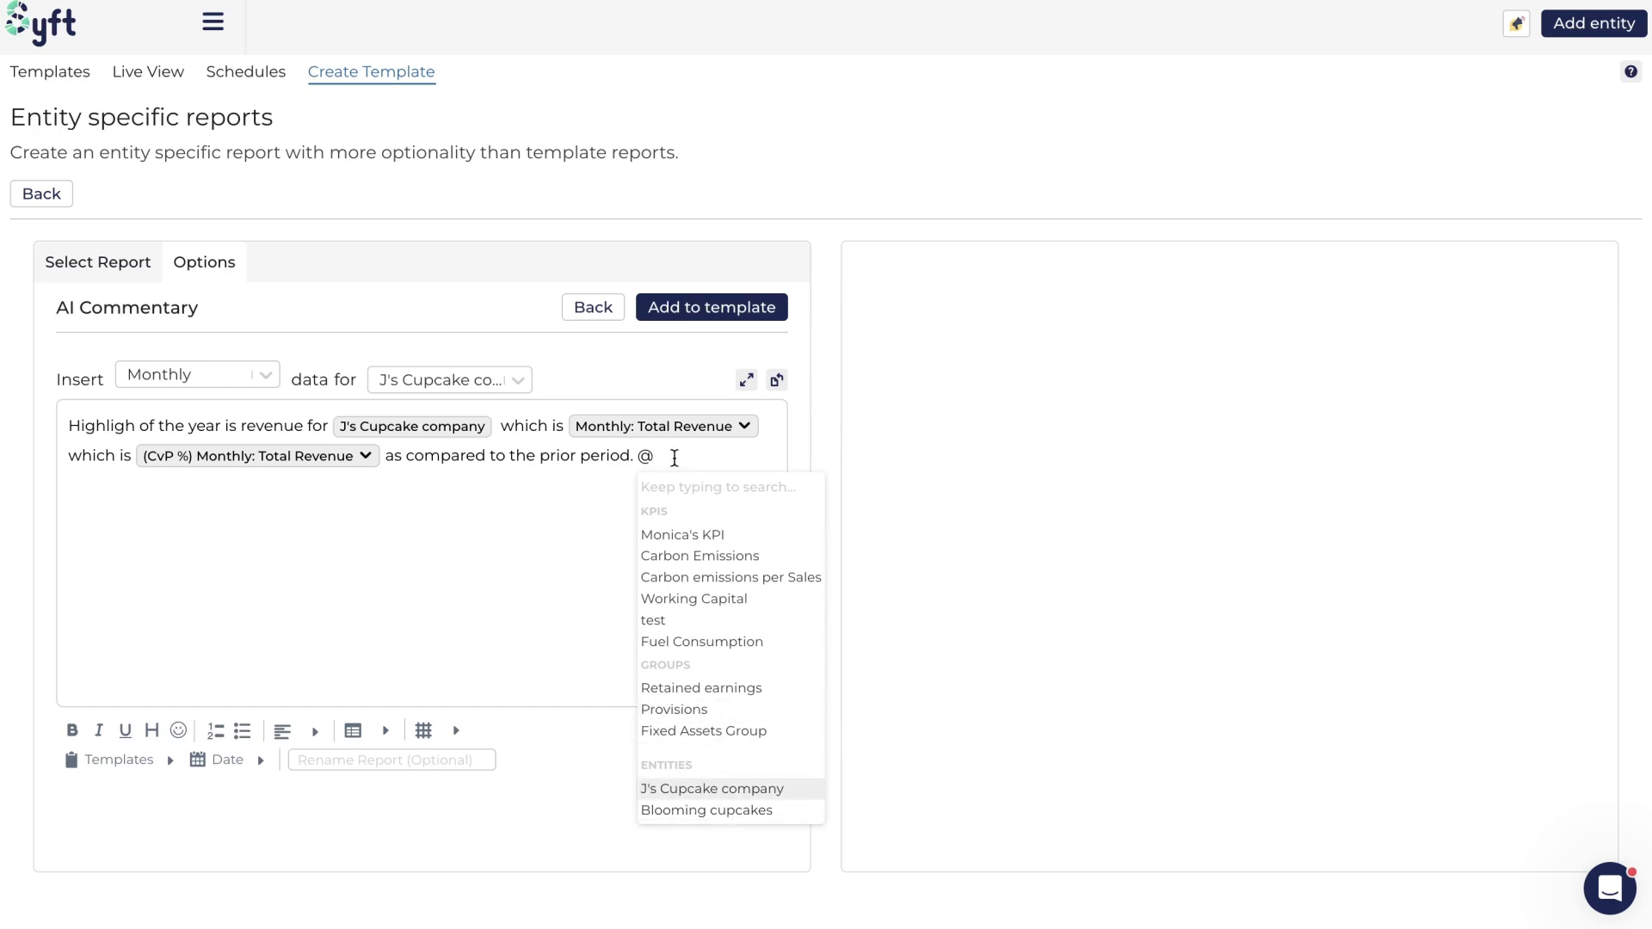
key(BackSpace)
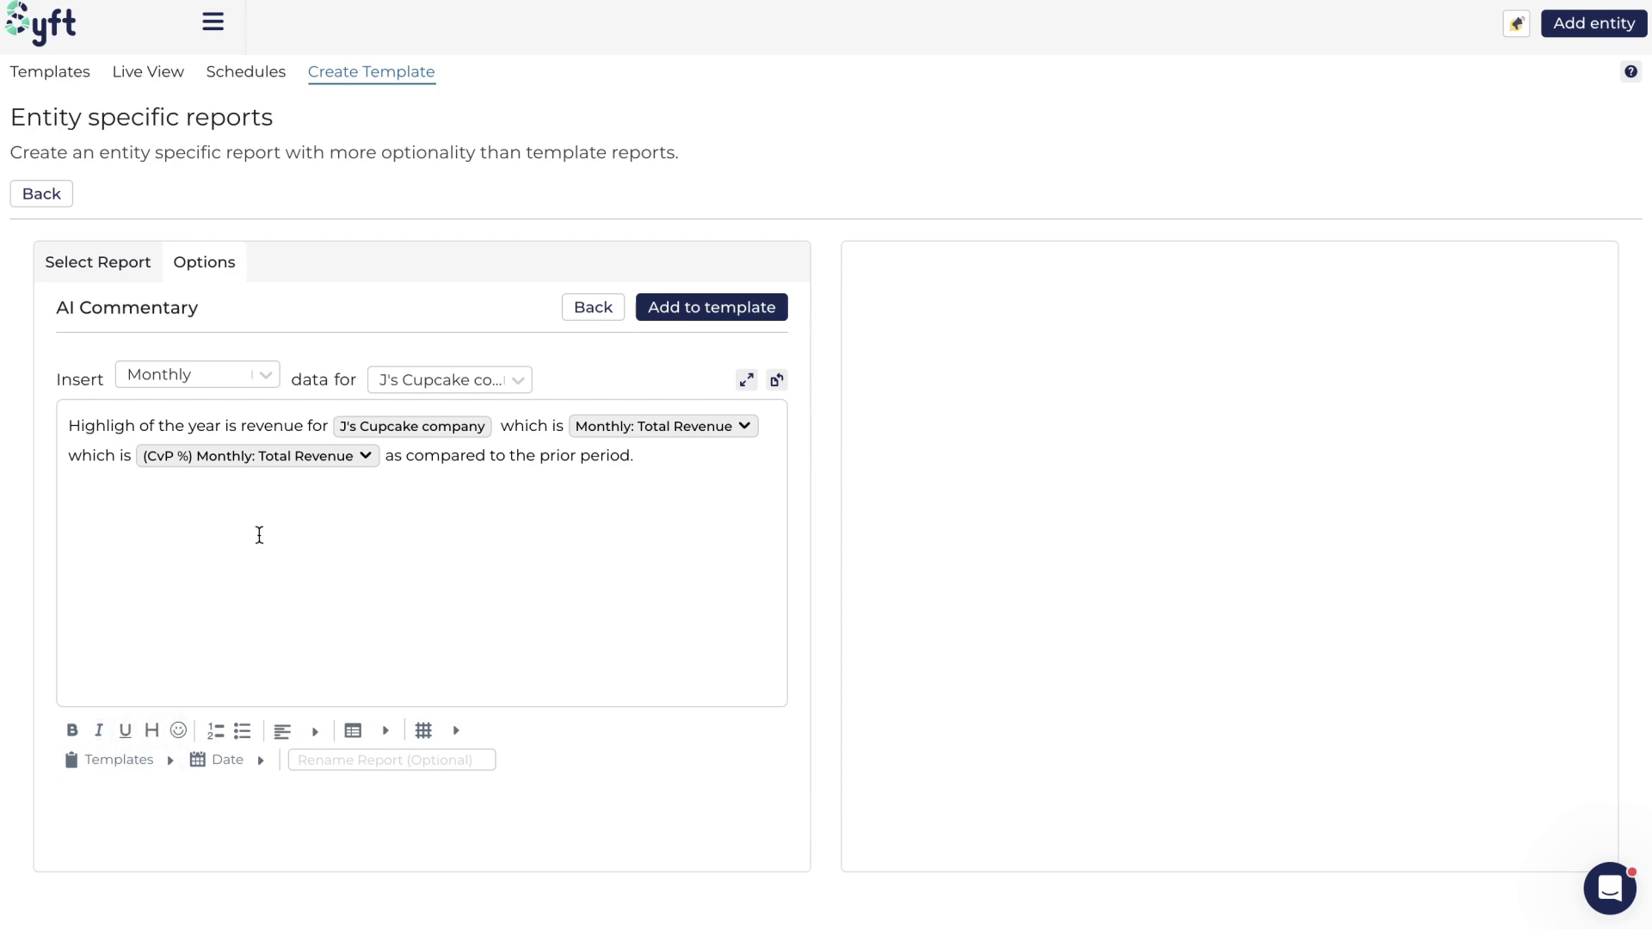
Correct the first word of the commentary to "Highlight" and make it bold
double_click(80, 429)
click(141, 425)
text(t)
drag(70, 425, 144, 425)
click(72, 731)
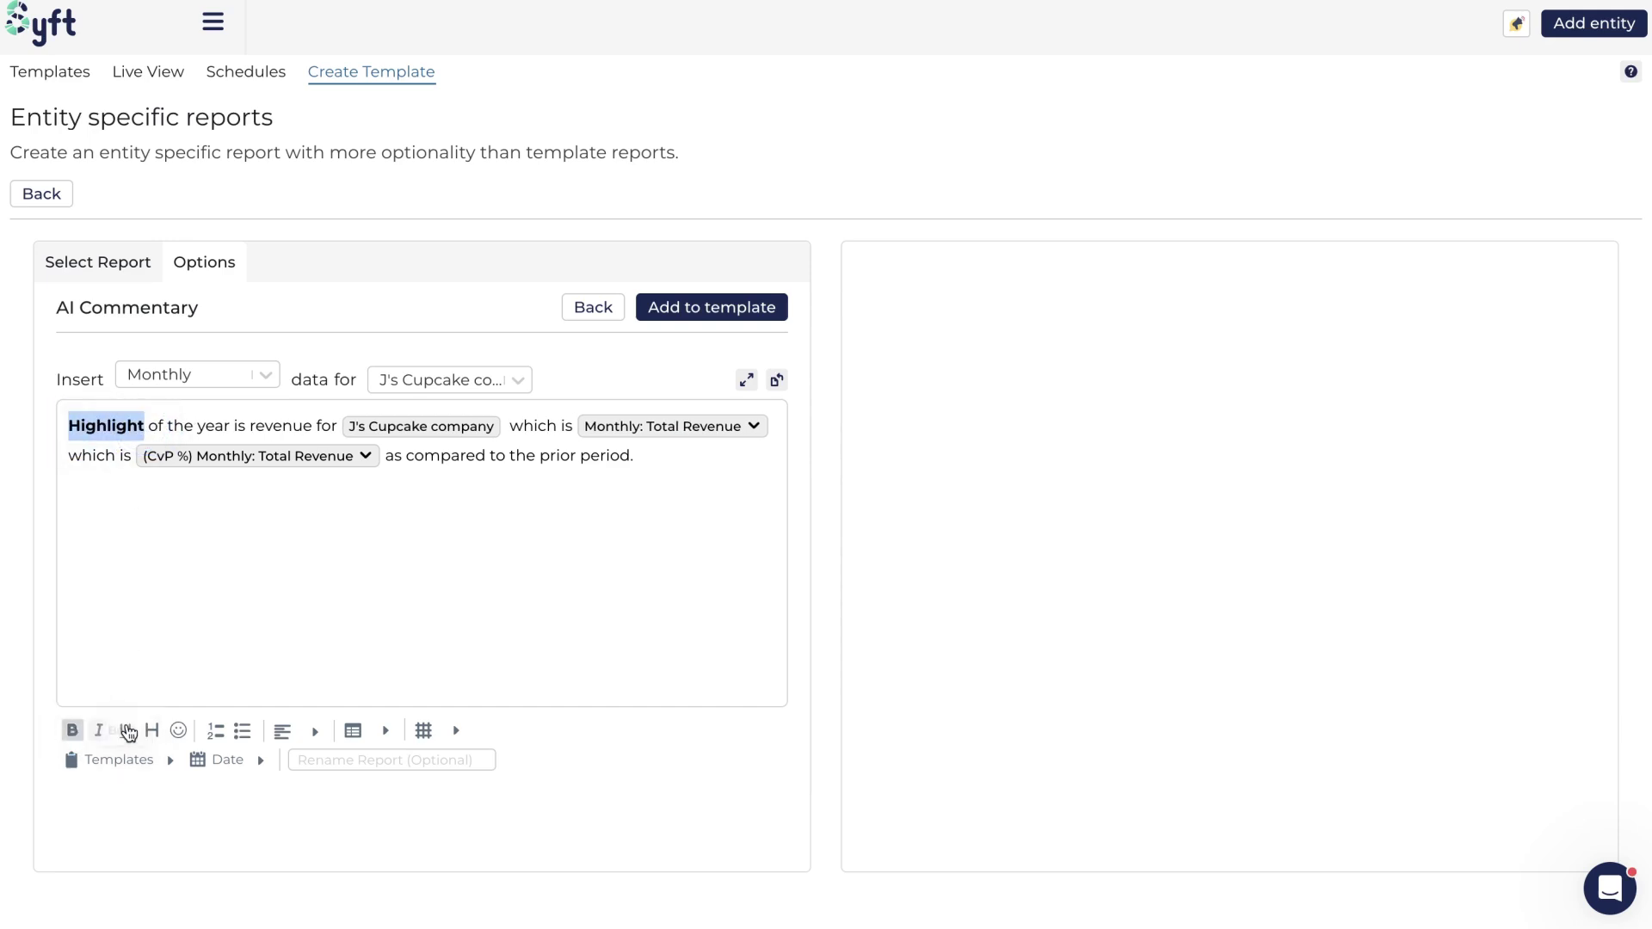
Add an emoji at the end of the sentence and start a new paragraph below it
click(671, 457)
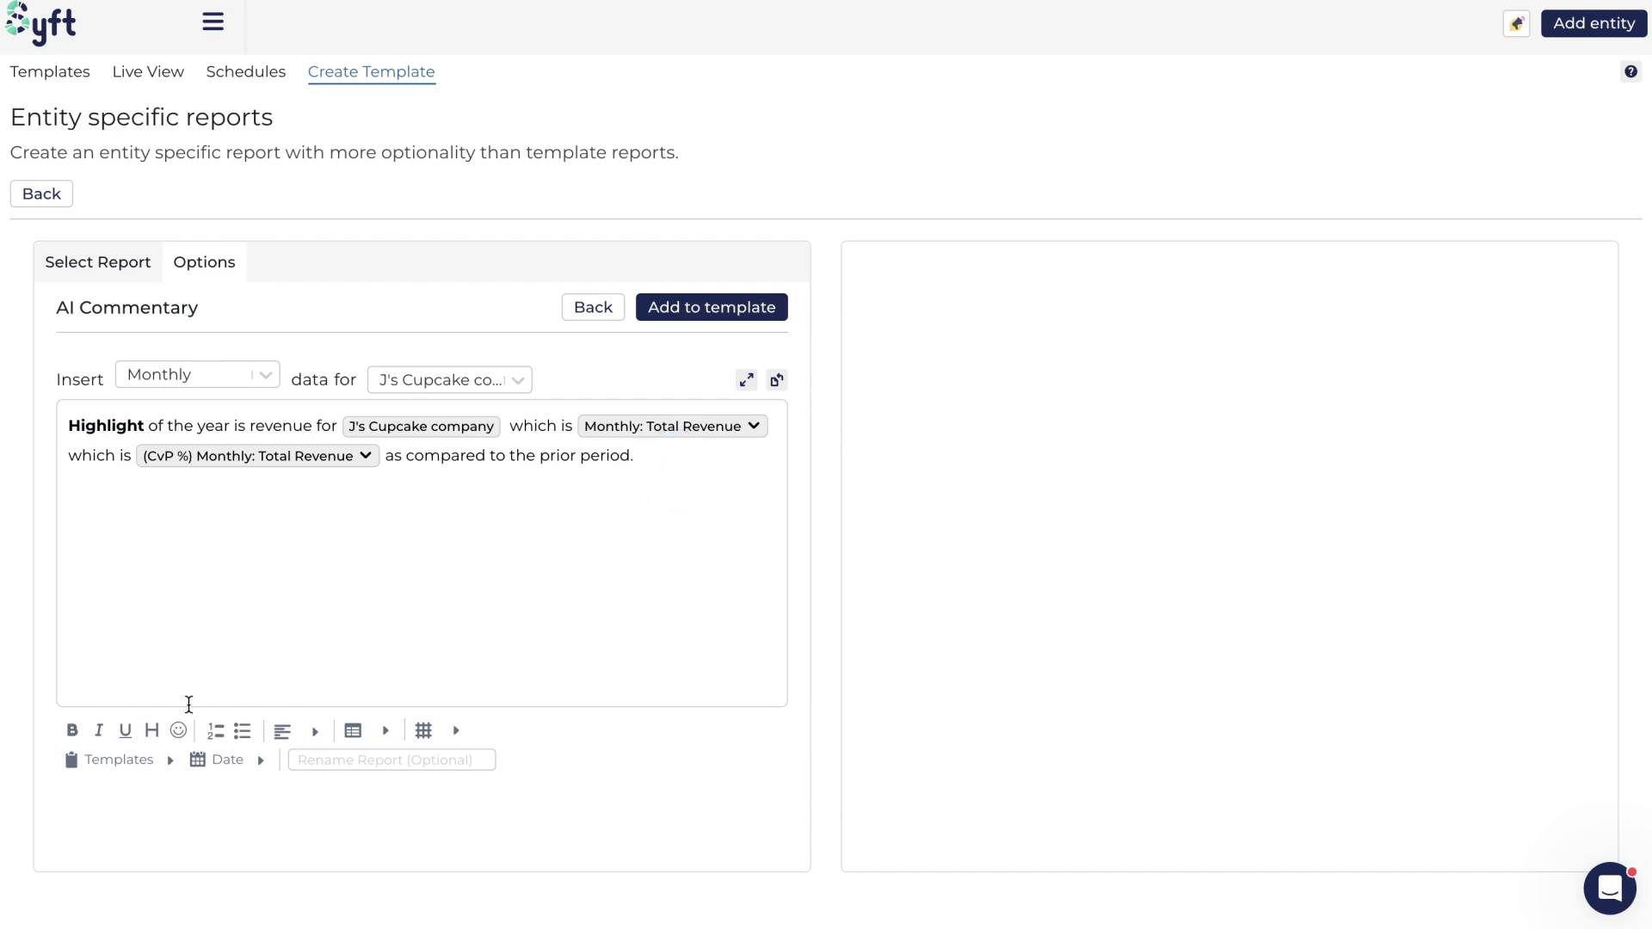
click(177, 736)
click(125, 607)
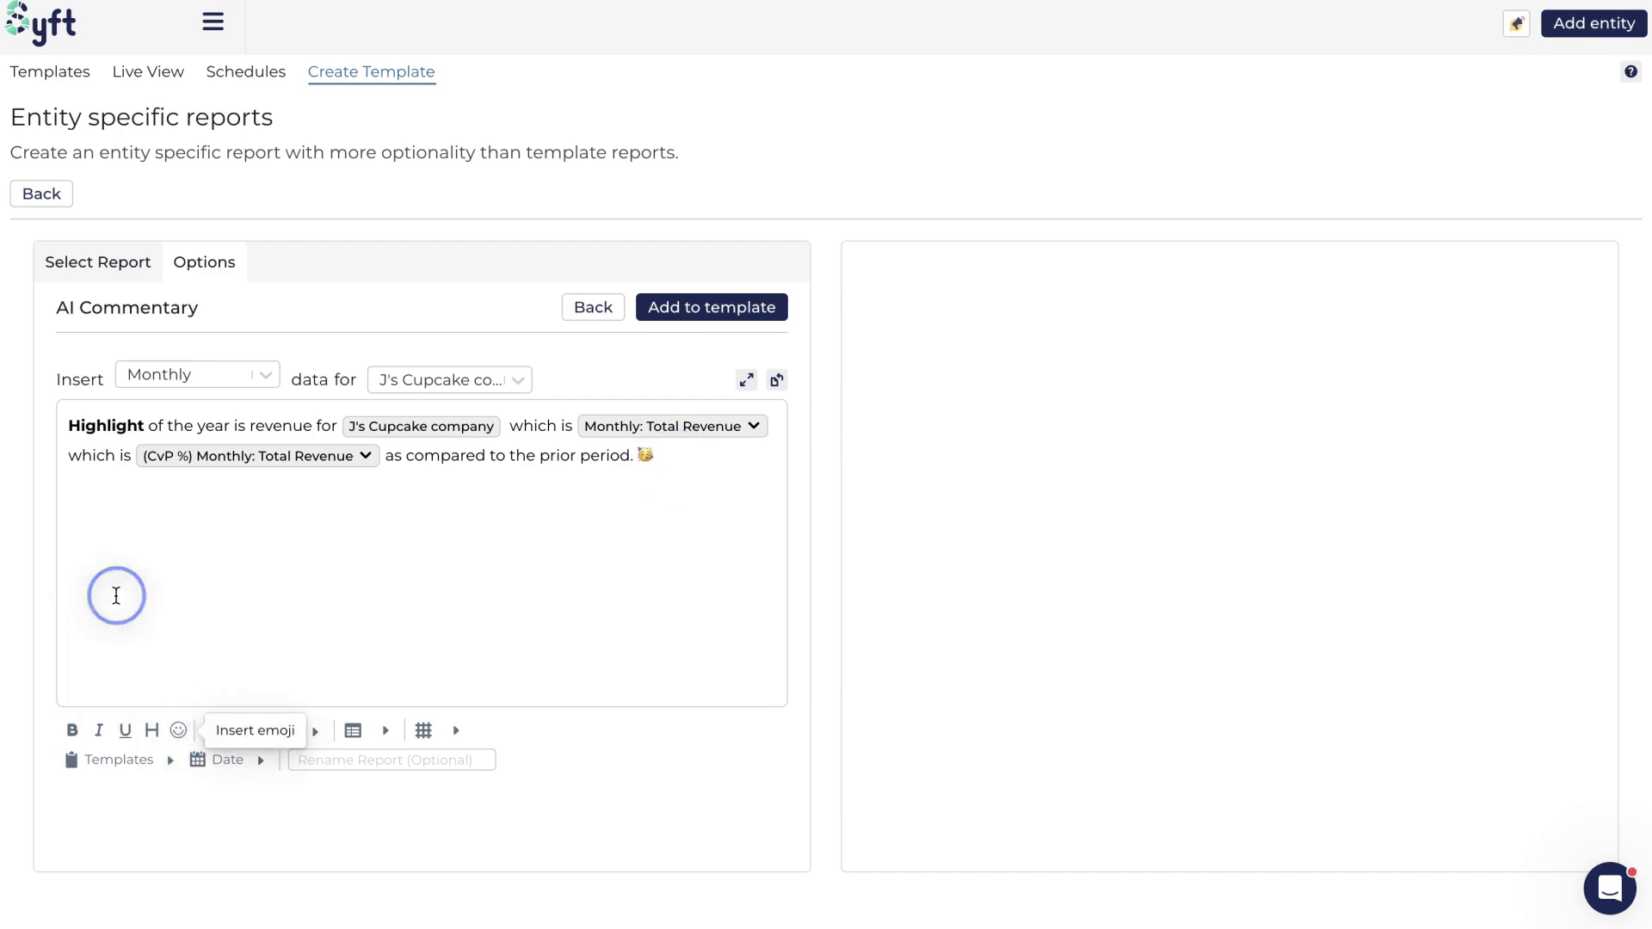
key(Return)
key(Return)
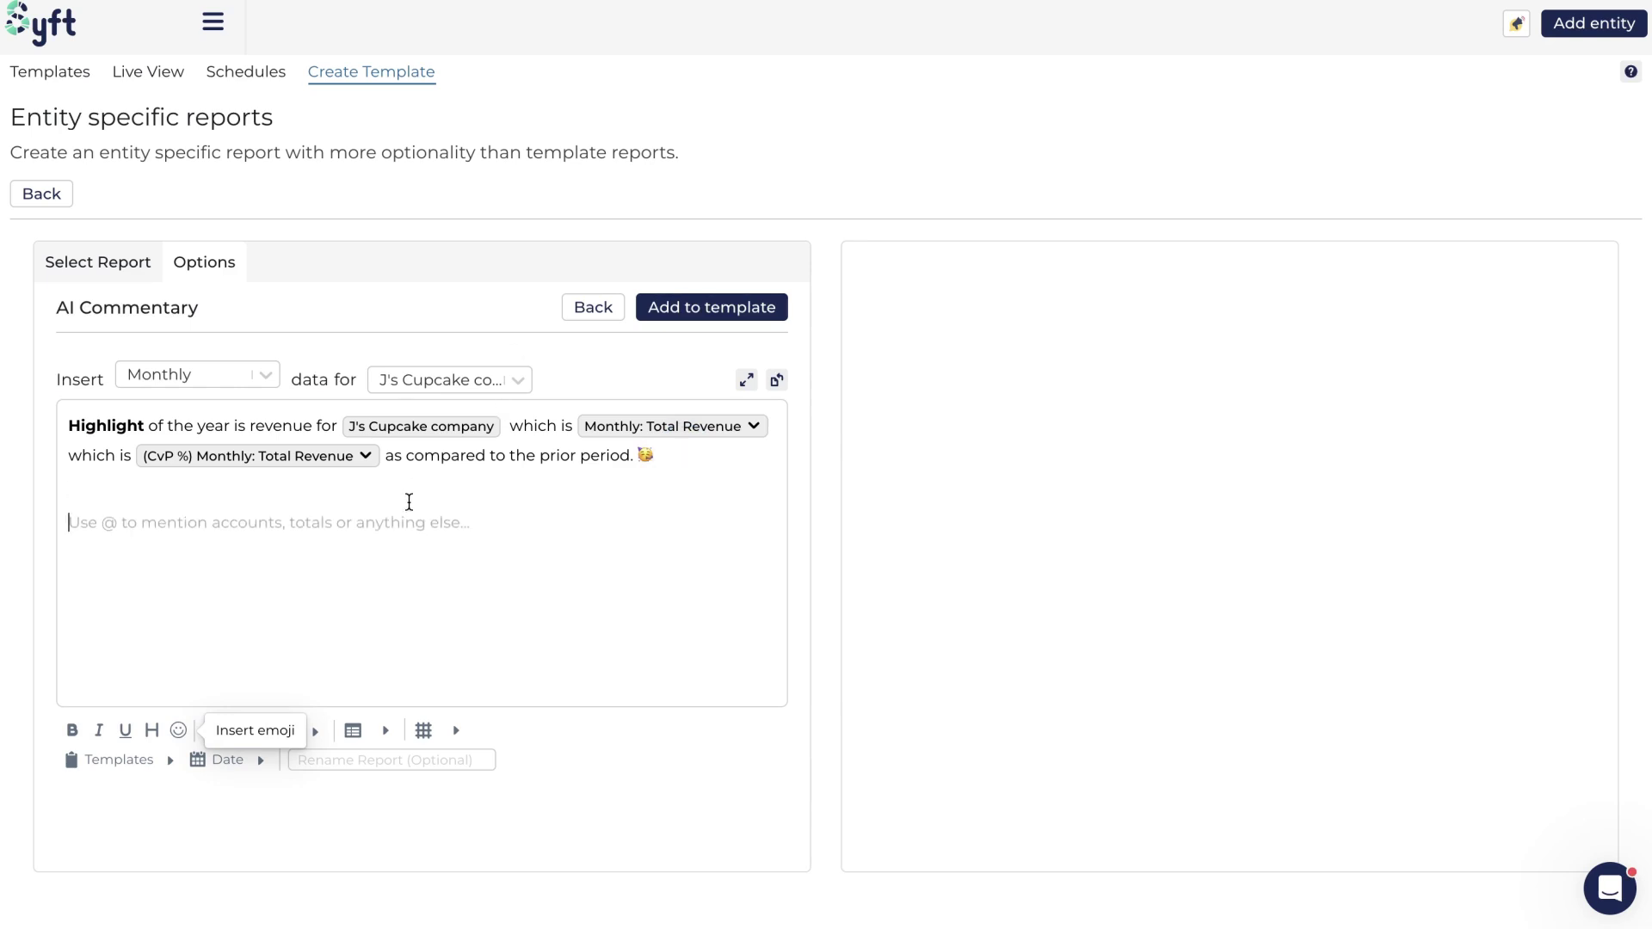
Insert the prewritten Revenue template text below the highlight sentence and place the cursor beneath it
click(353, 730)
click(342, 647)
click(164, 757)
click(136, 766)
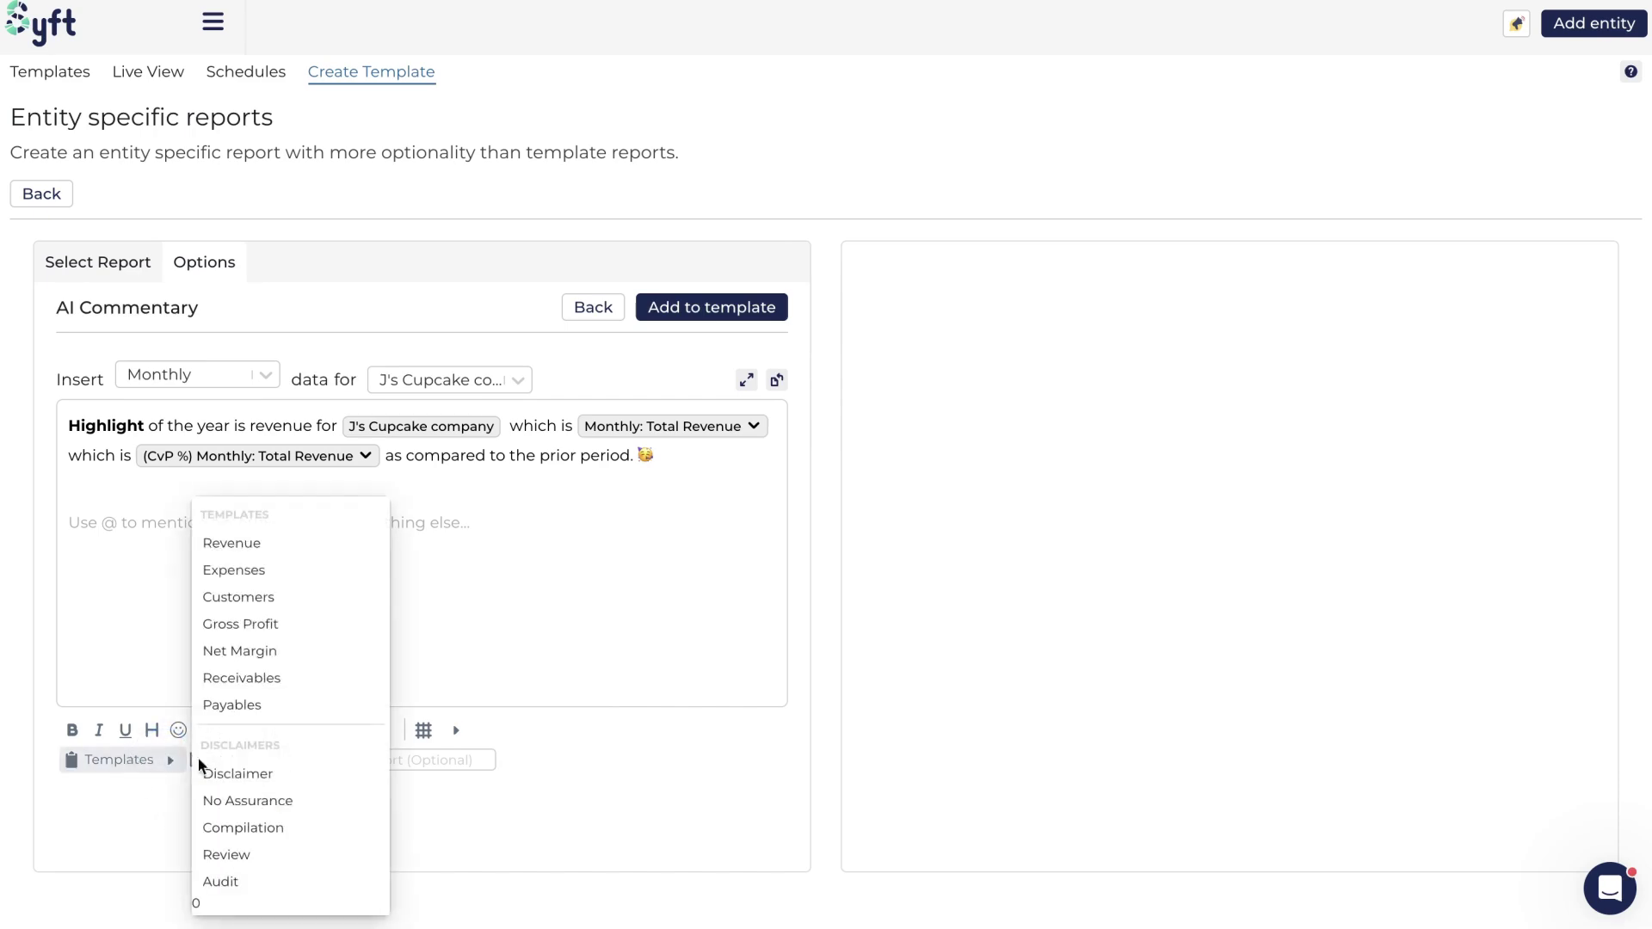
click(329, 552)
scroll(479, 590, down, 2)
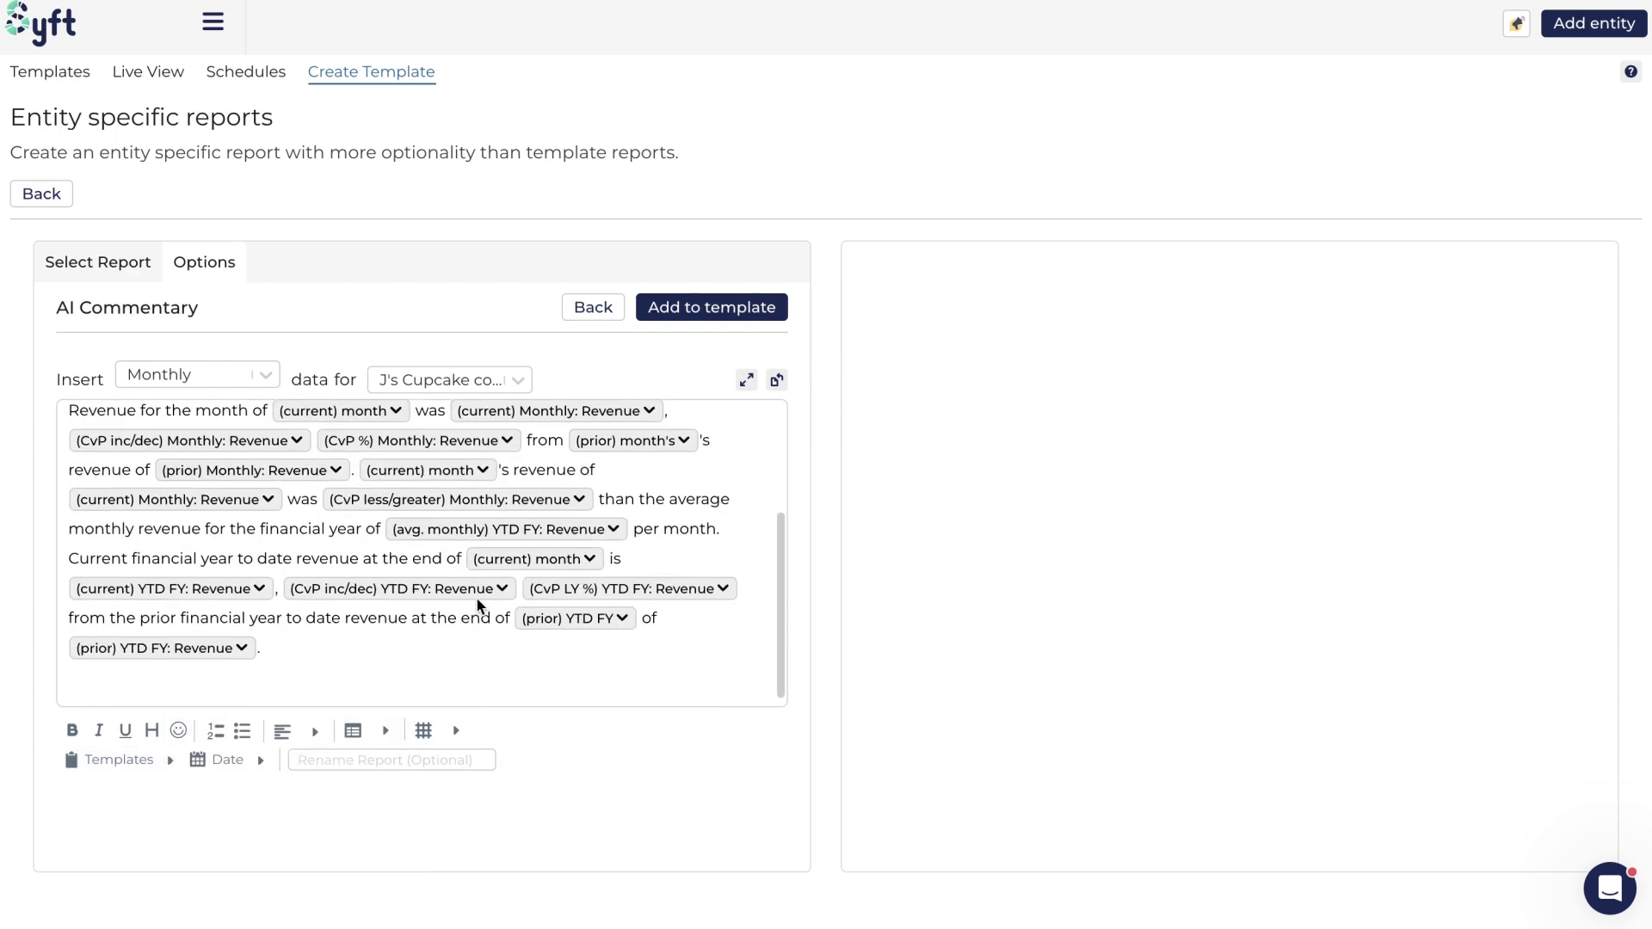
click(421, 645)
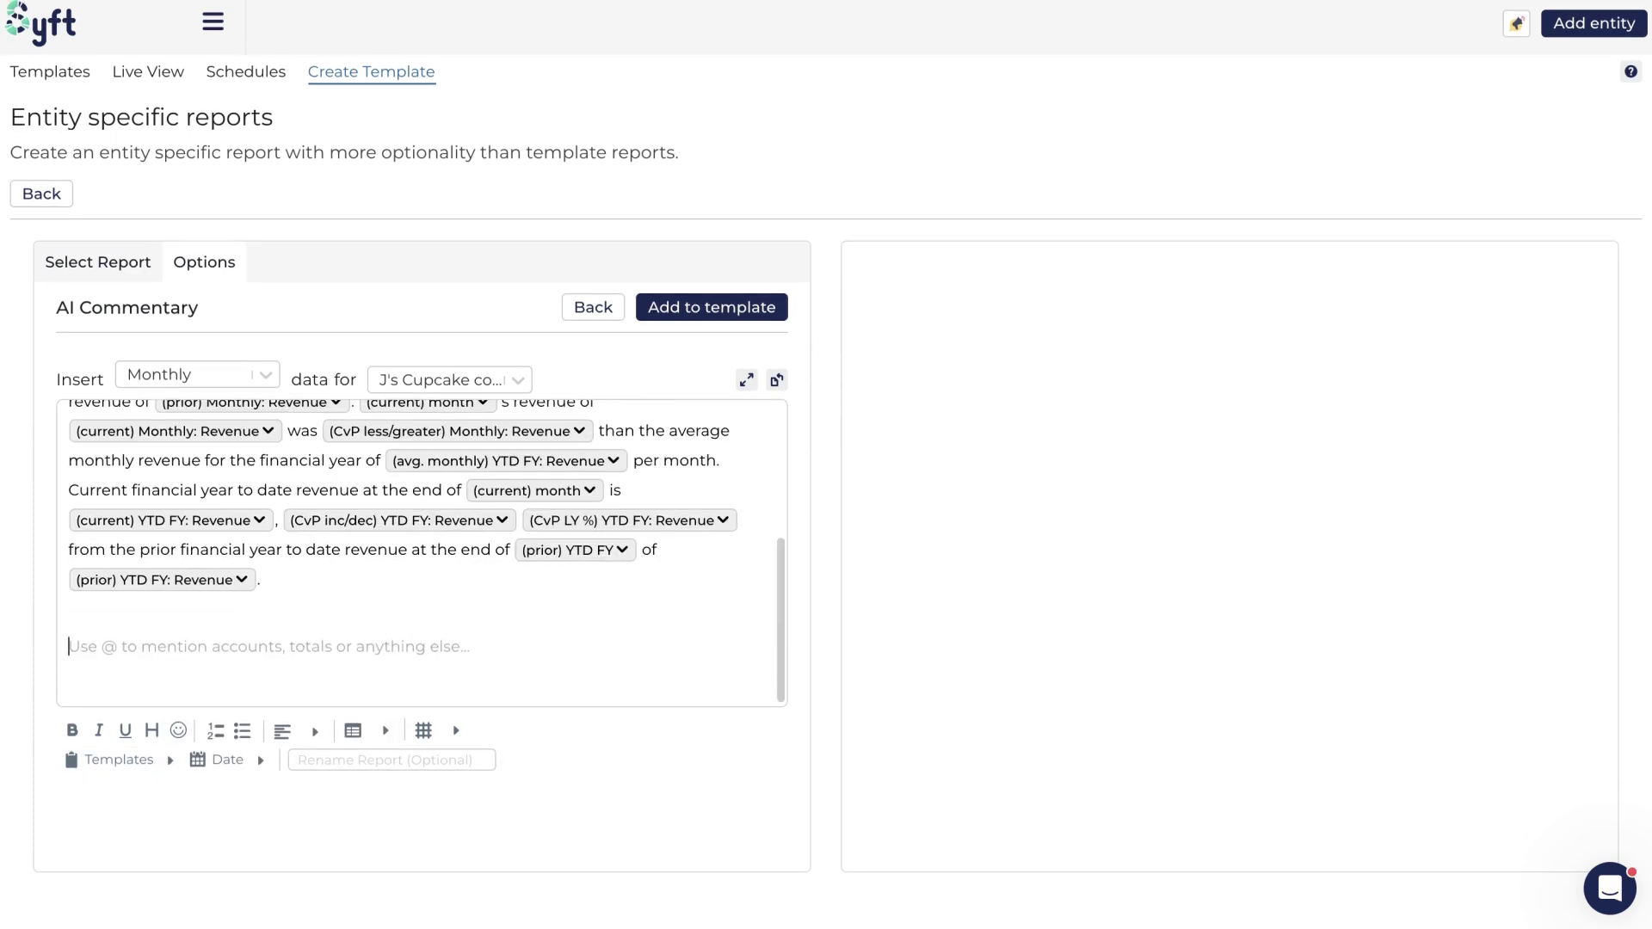
Change the last revenue mention in the template text to the current YTD (Financial Year) value and add a new paragraph
click(240, 580)
click(246, 583)
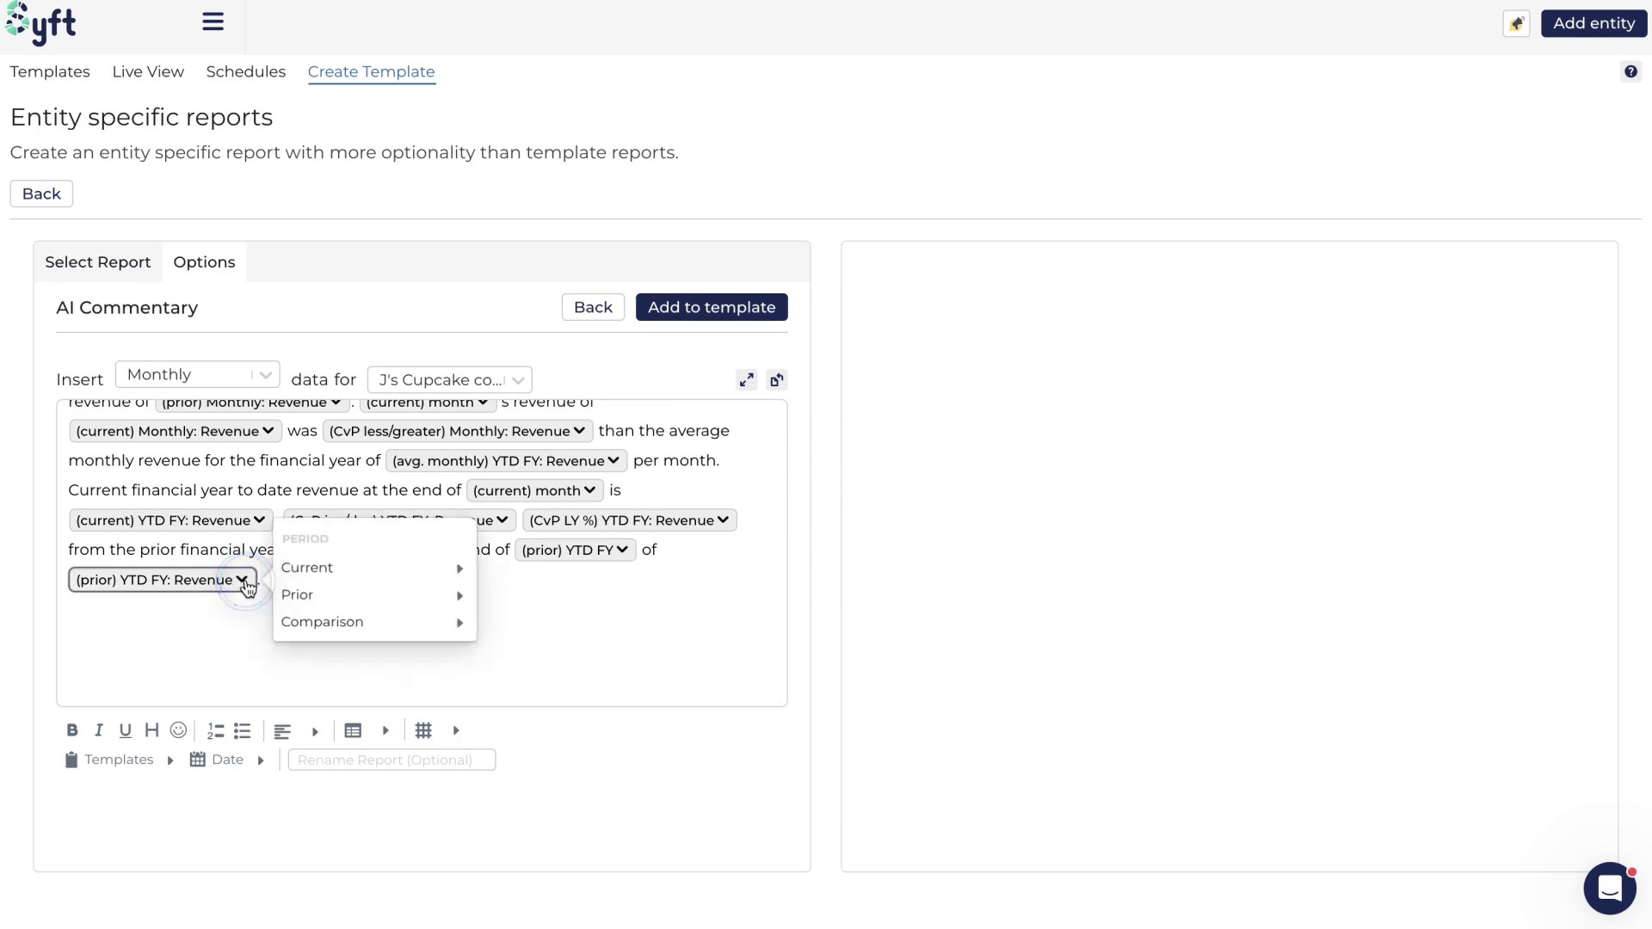
mouse_move(443, 569)
click(508, 602)
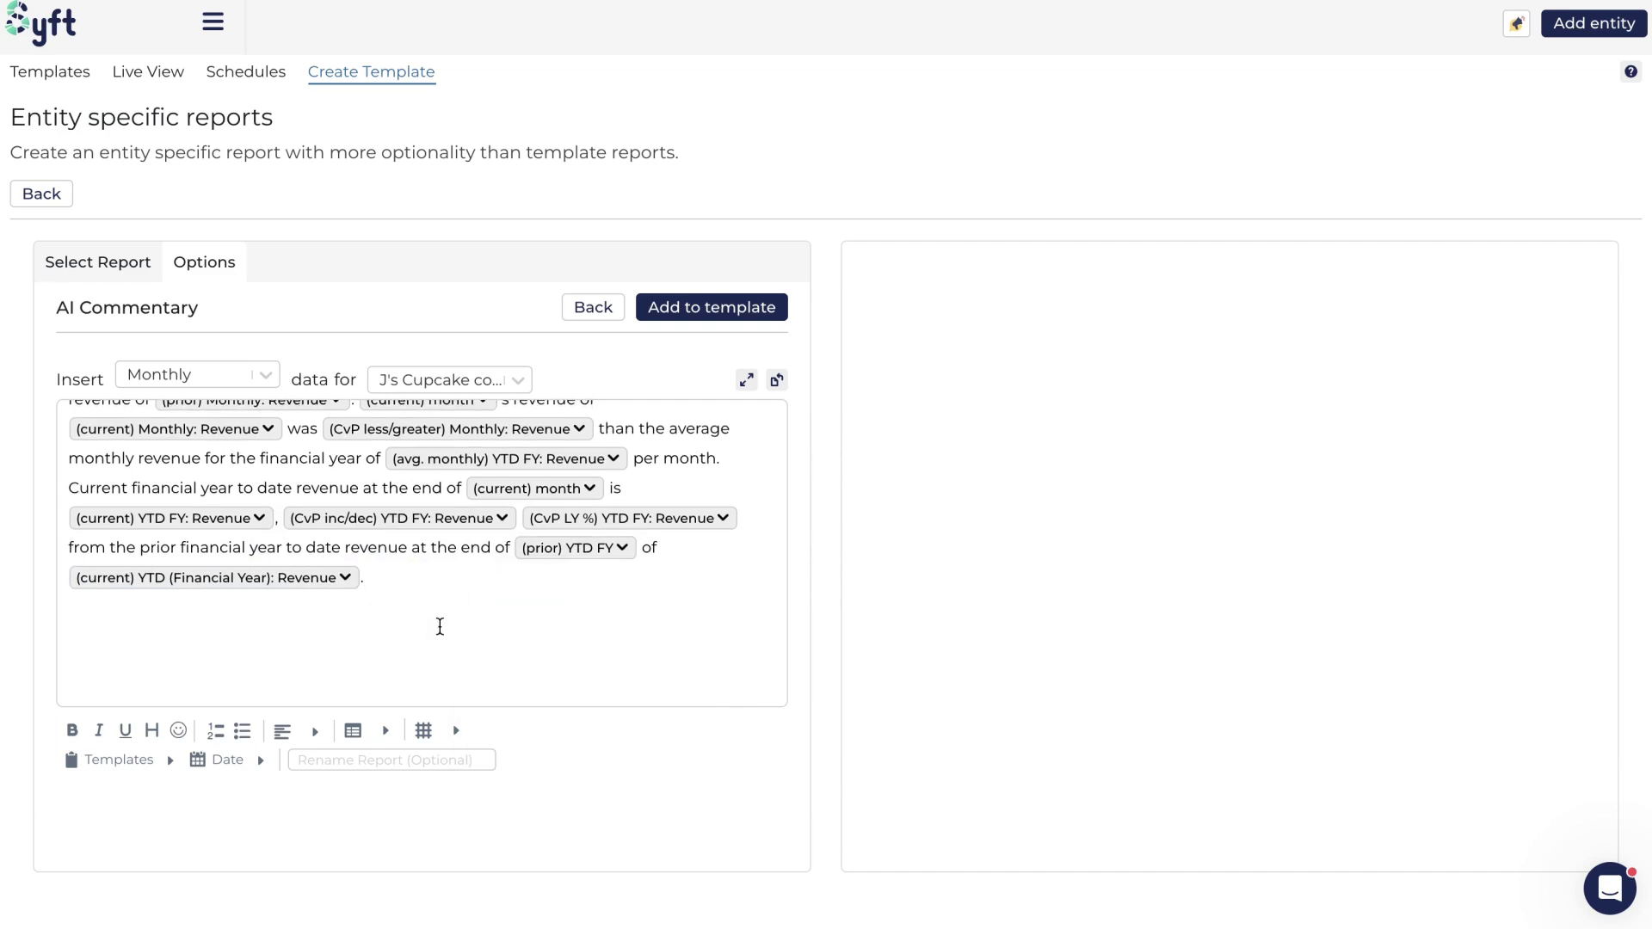
key(Return)
key(Return)
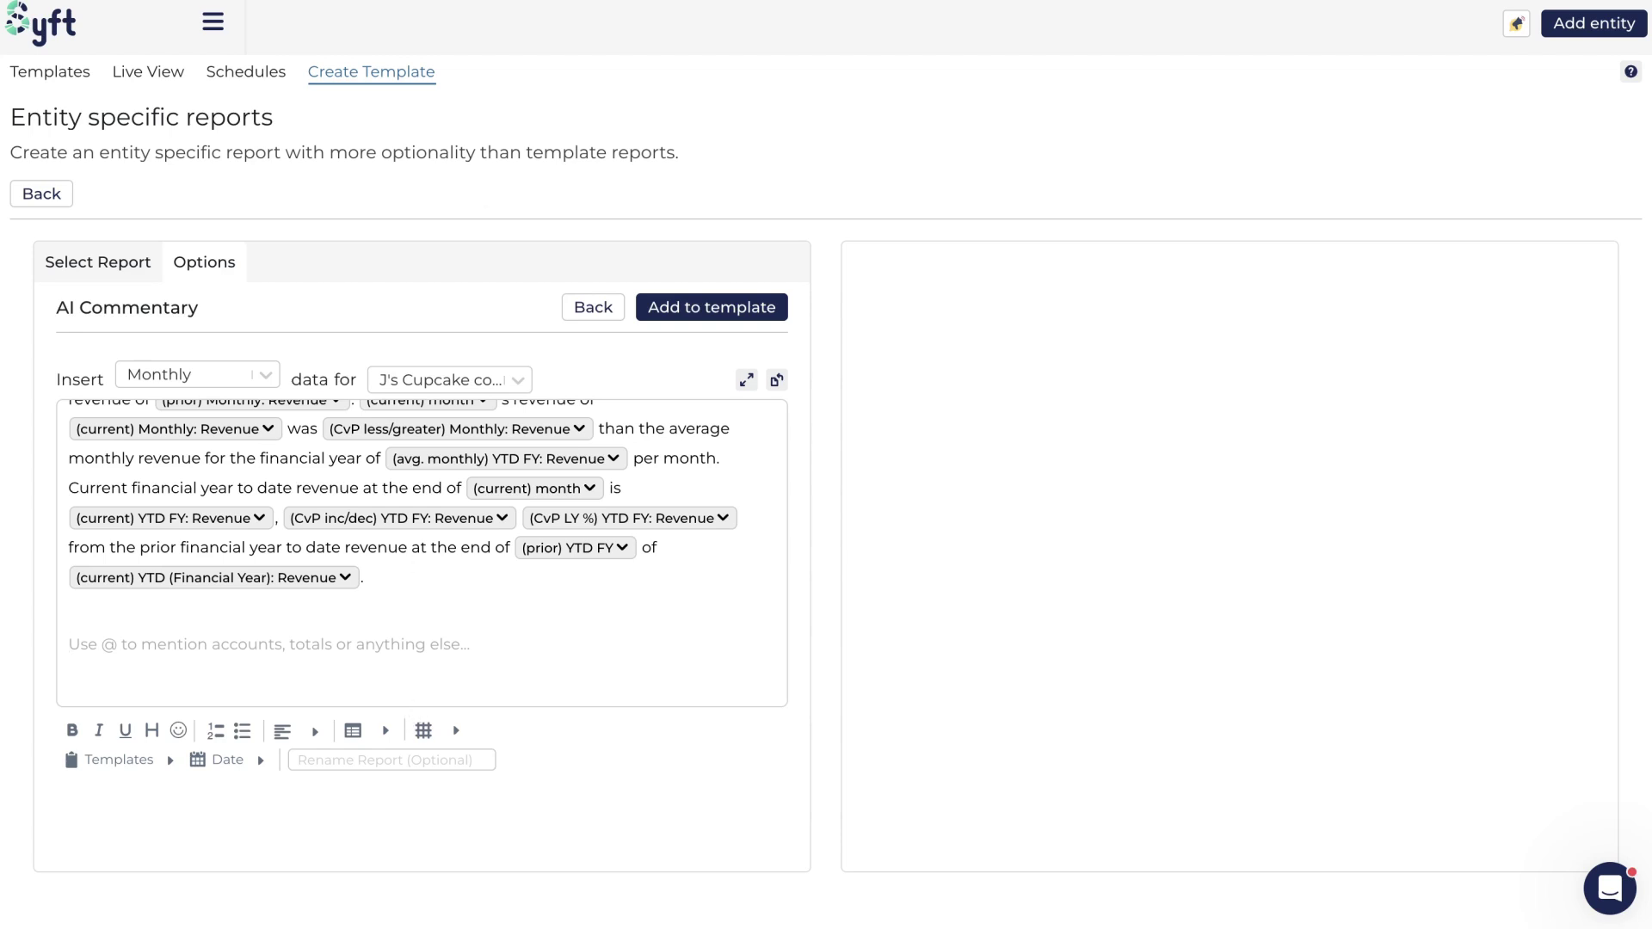
Expand the commentary editor to full width to review the text, and restore its original size
click(746, 379)
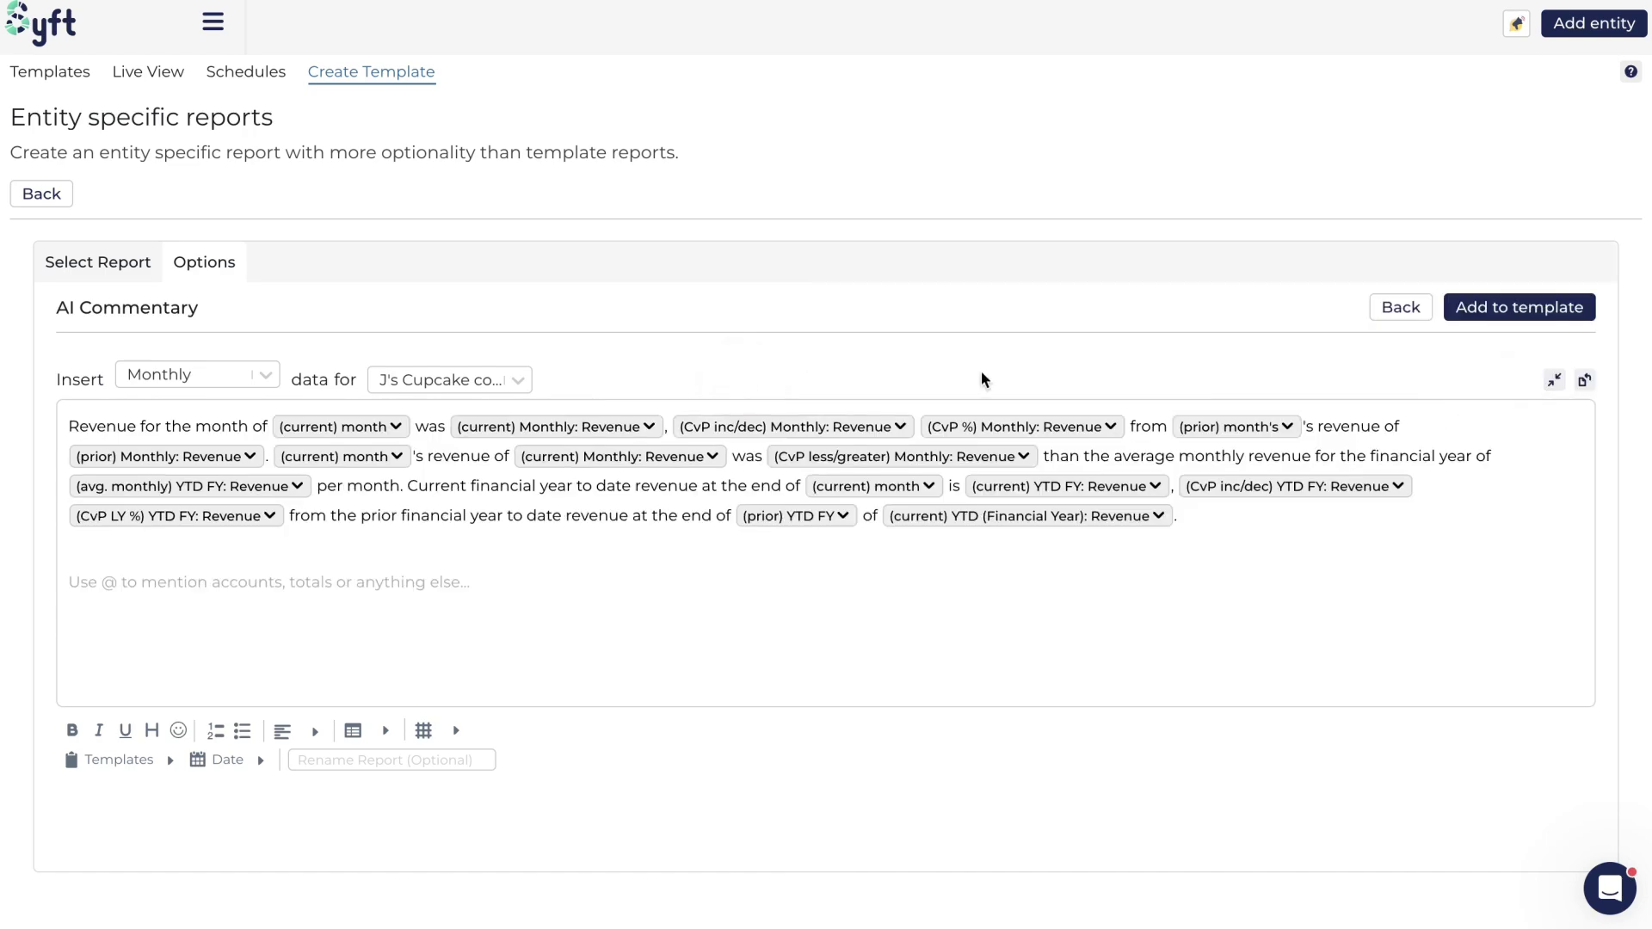
click(1554, 379)
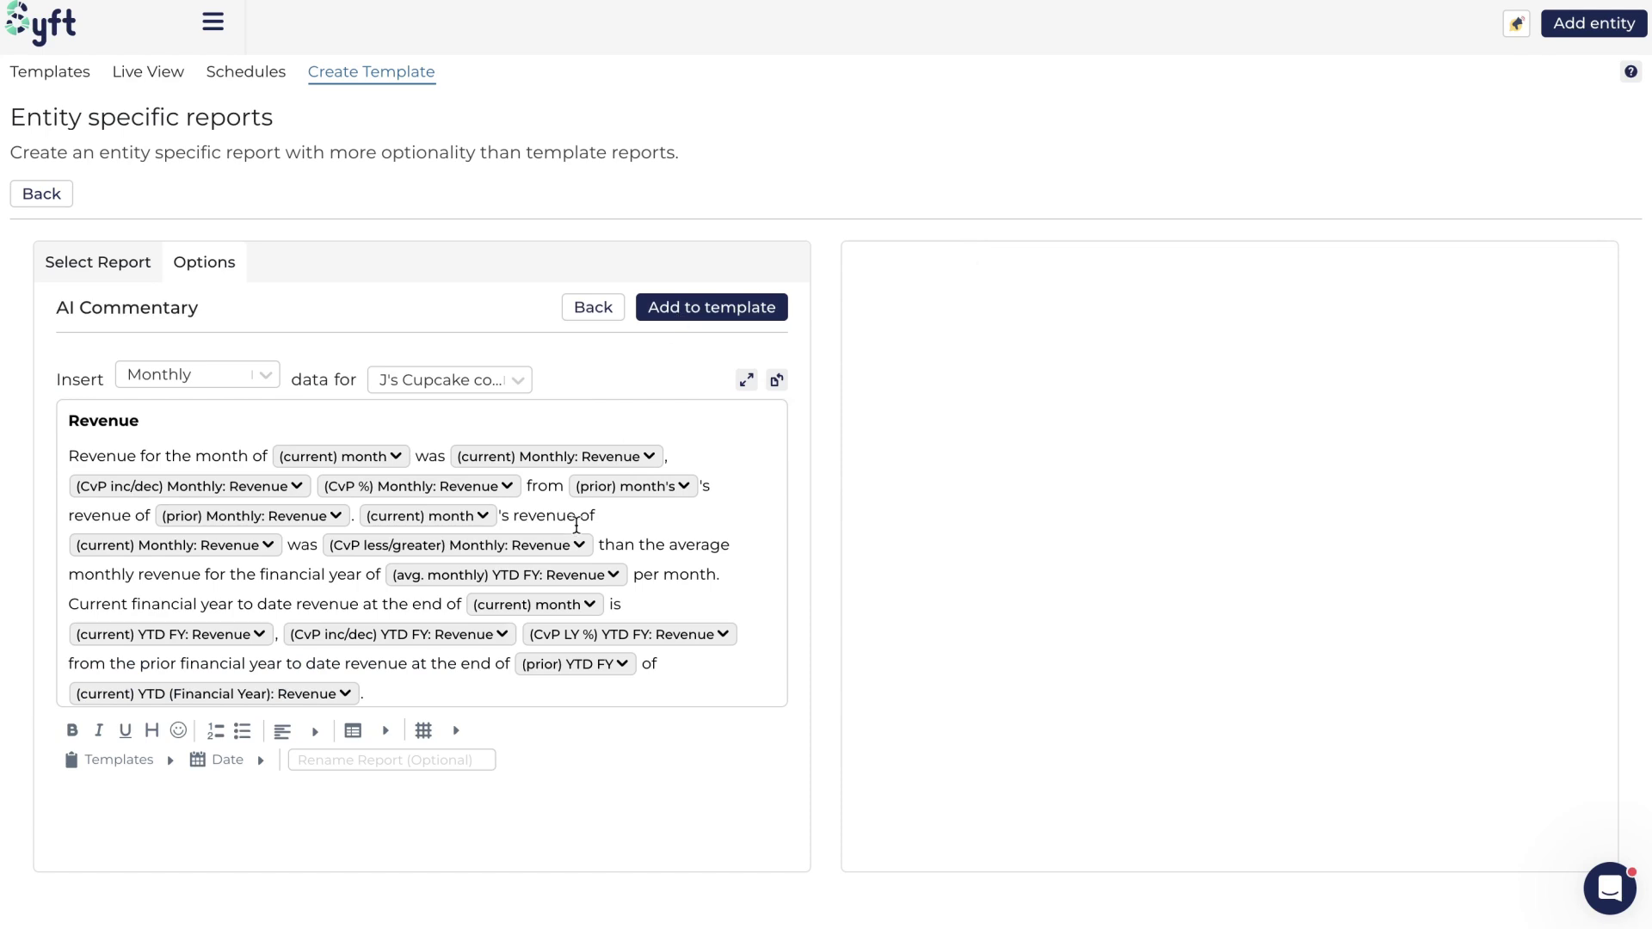
Insert a three-column, three-row table in the empty paragraph below the Revenue commentary
scroll(575, 524, down, 2)
click(439, 735)
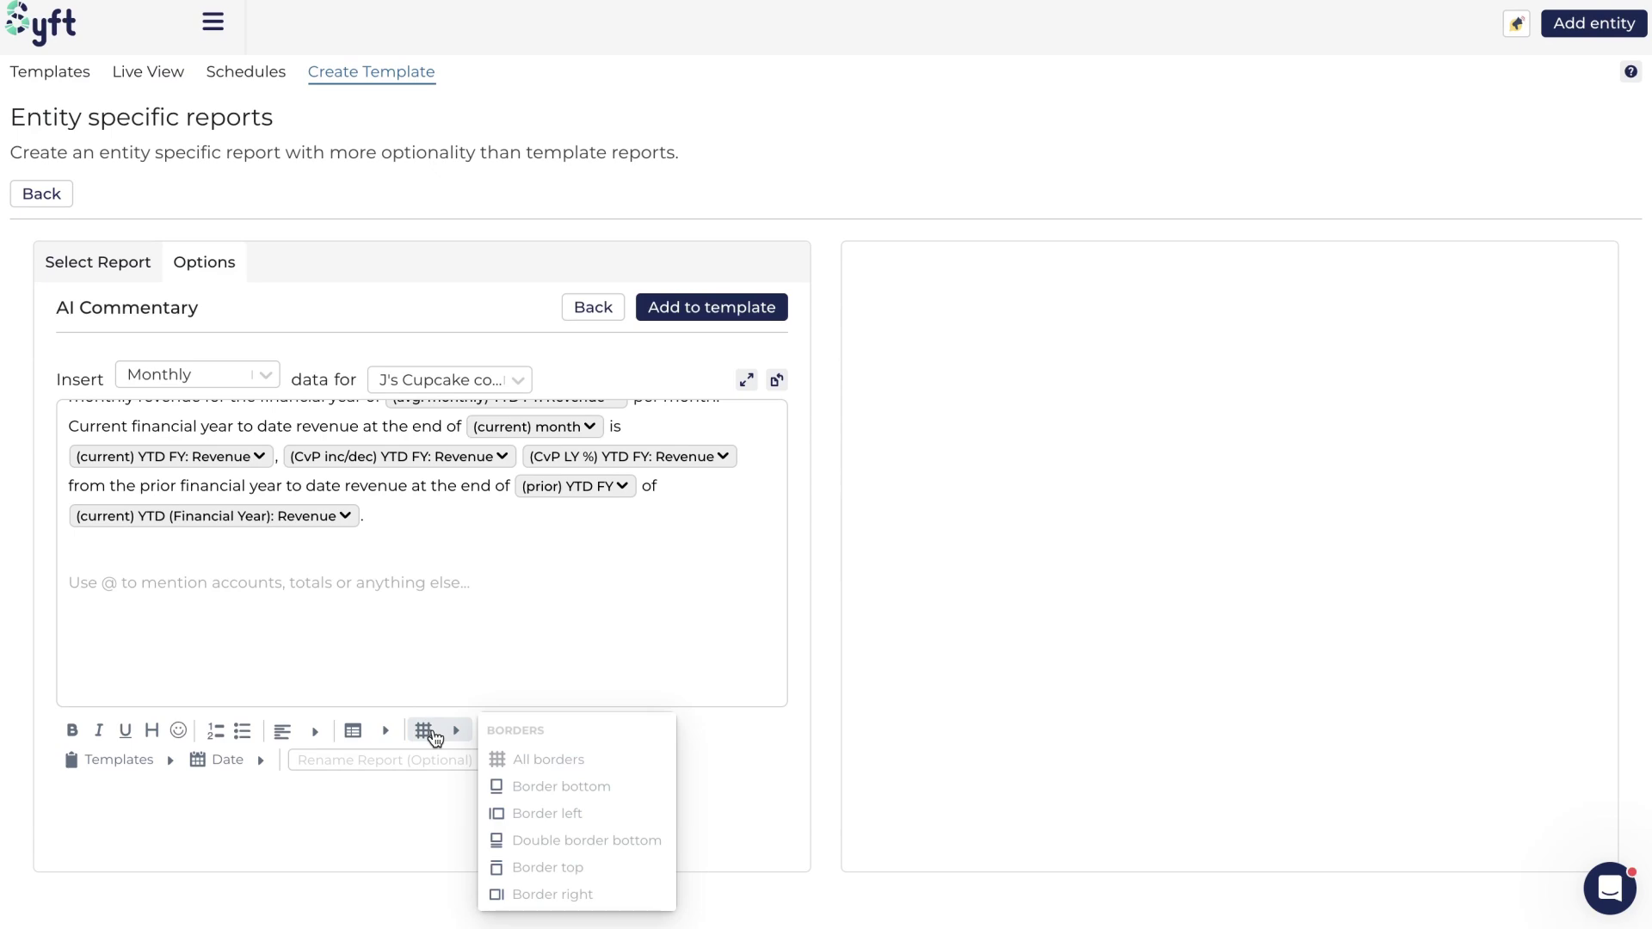
click(370, 736)
click(477, 651)
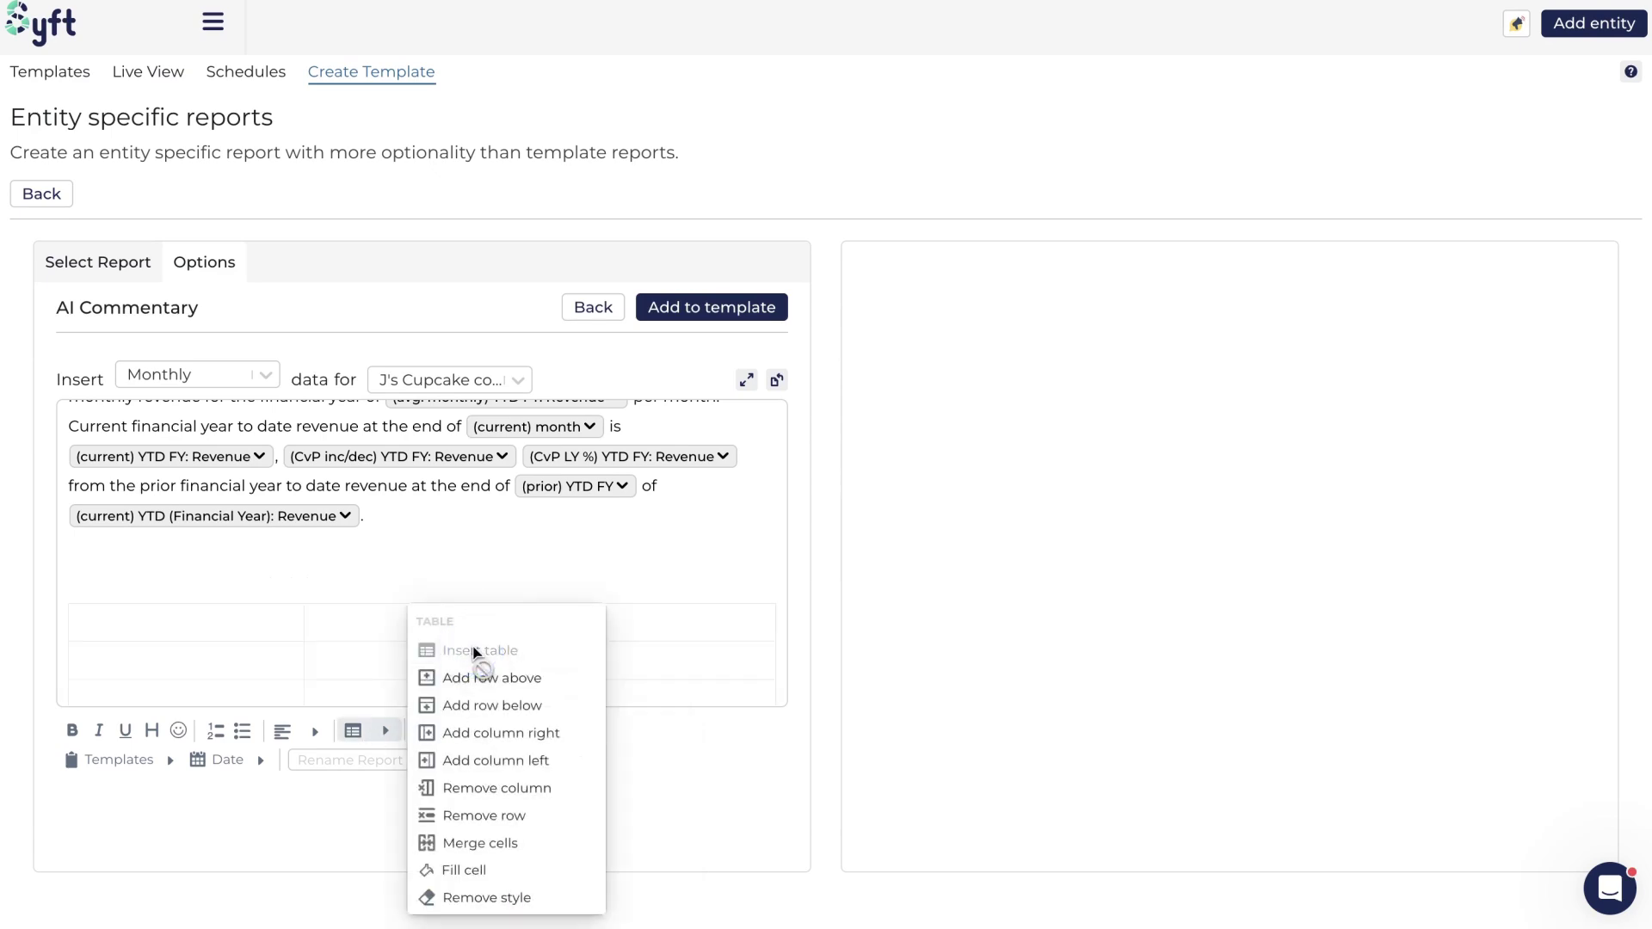
Add one row above and one row below the table's bottom row
click(333, 605)
click(385, 731)
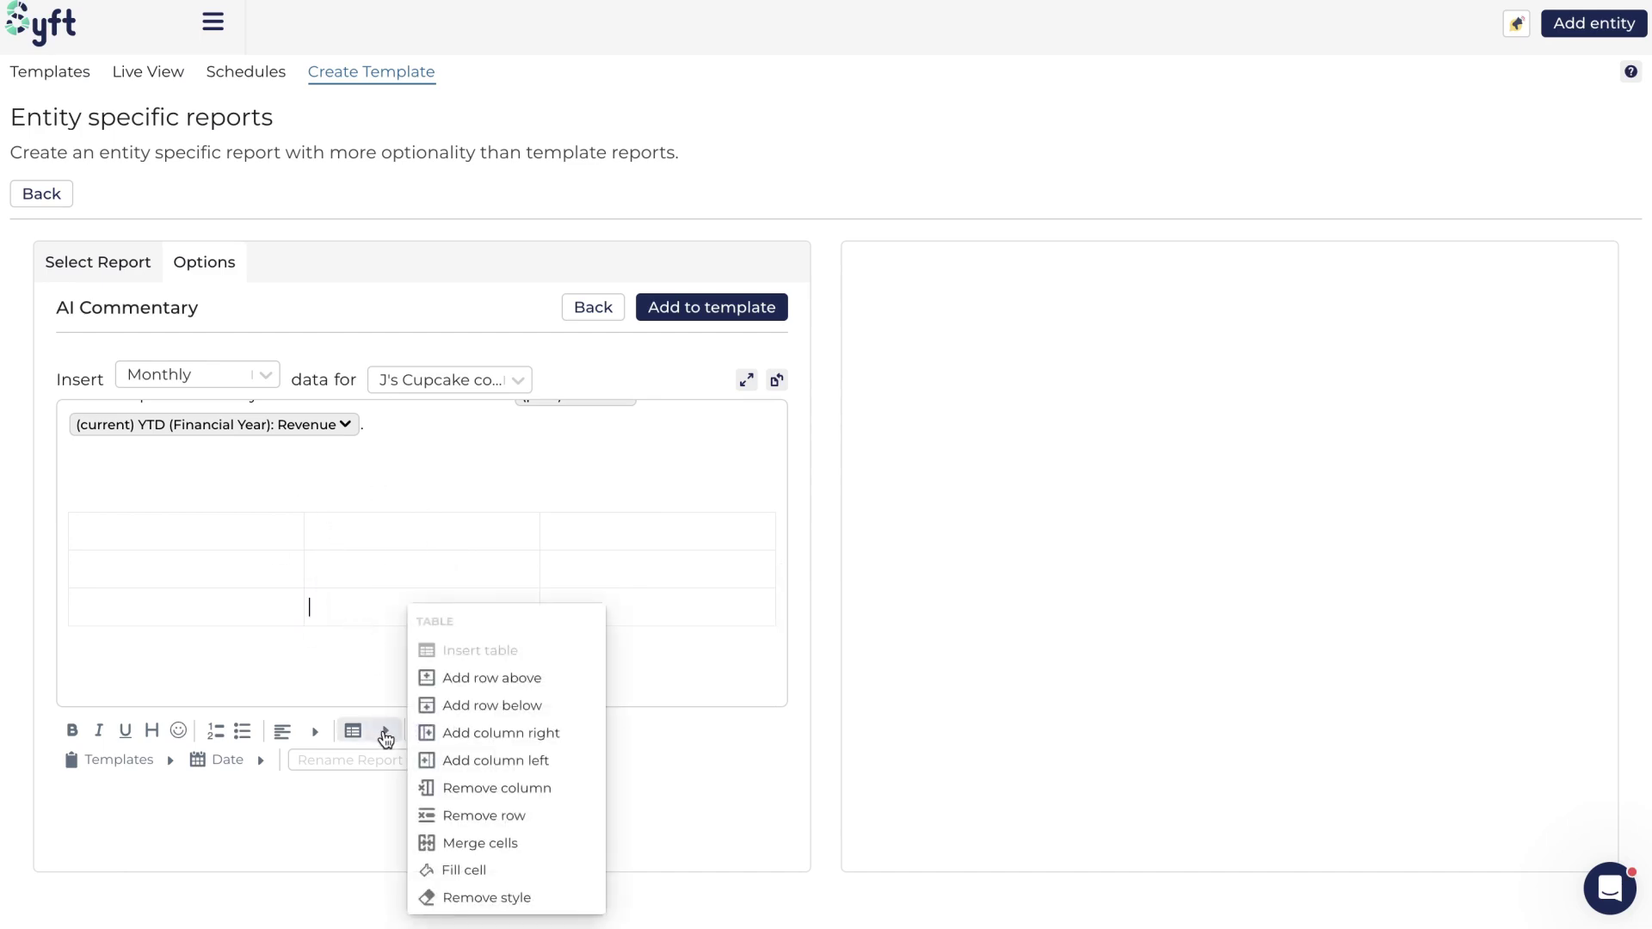
click(486, 680)
click(487, 711)
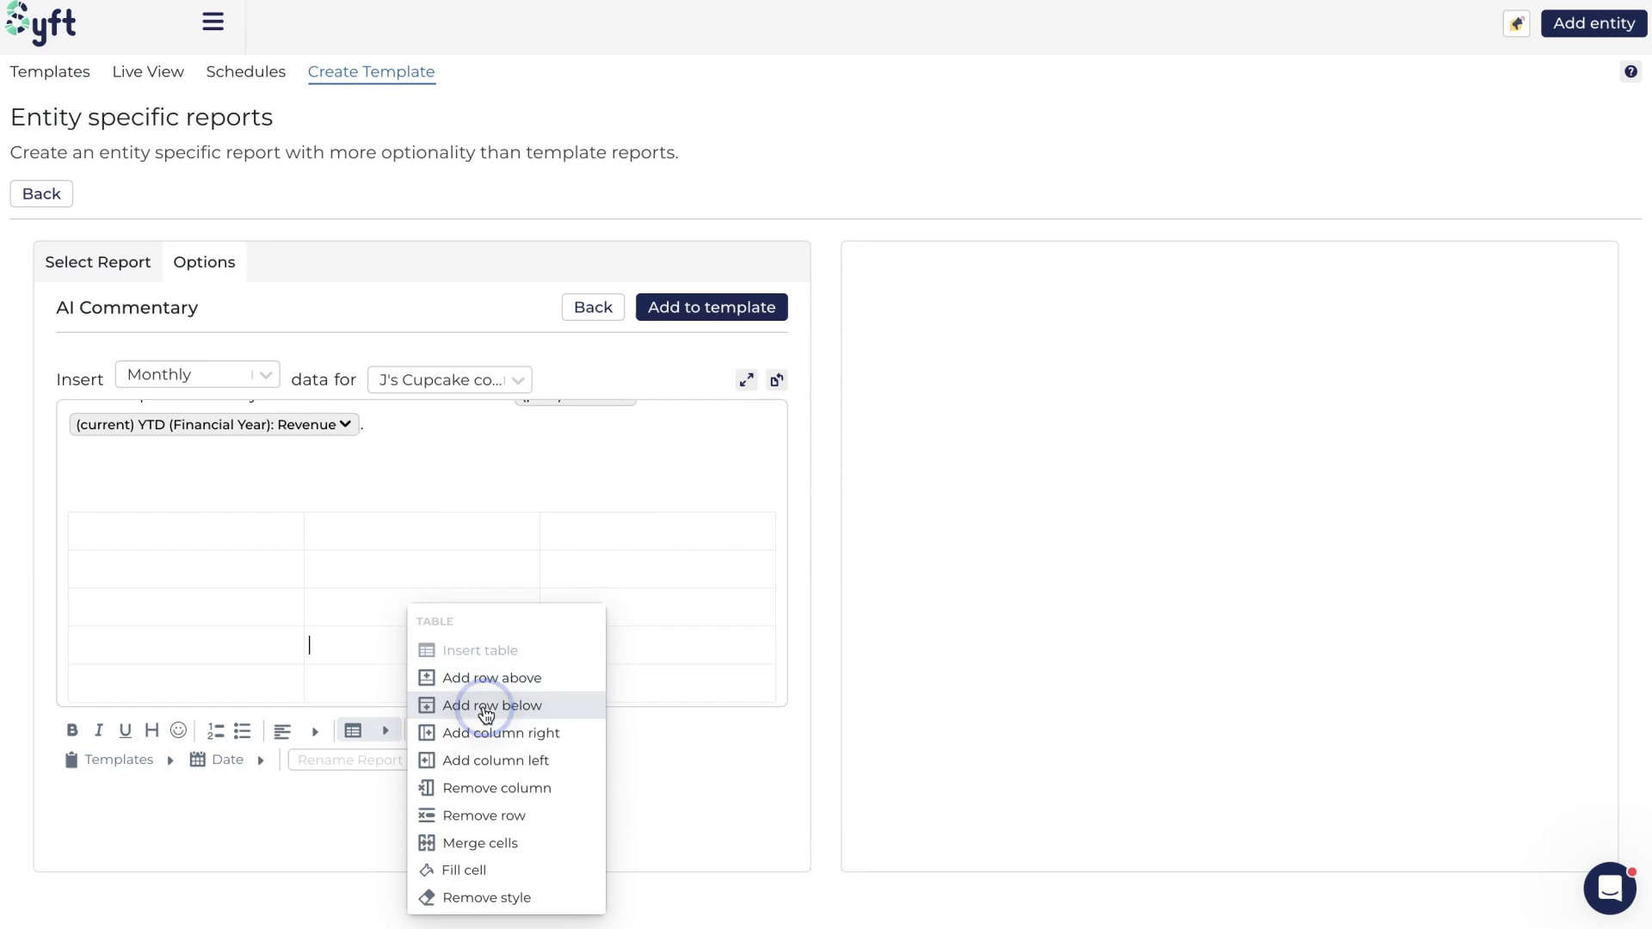
Fill the table's first row with the column headings Account, Current and Prior
scroll(251, 571, down, 2)
click(188, 465)
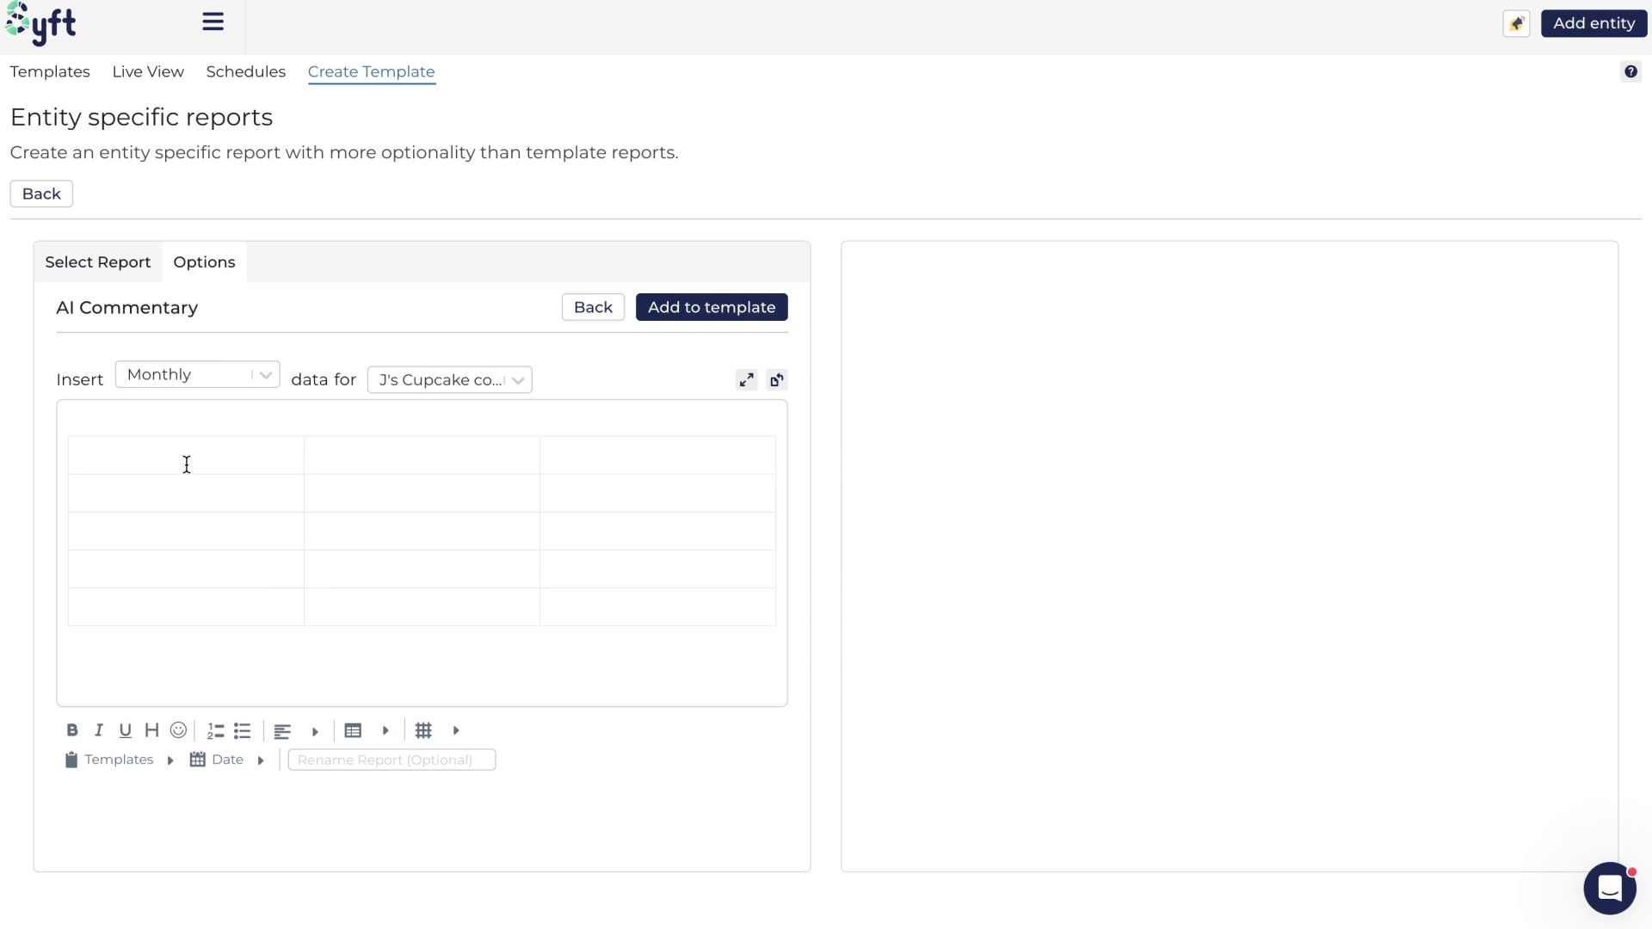
text(Account)
click(430, 460)
text(Current)
click(676, 447)
text(Prior)
Enter Revenue in the second row's Account cell and mention Total Revenue with @ in its Current cell
click(319, 499)
click(177, 492)
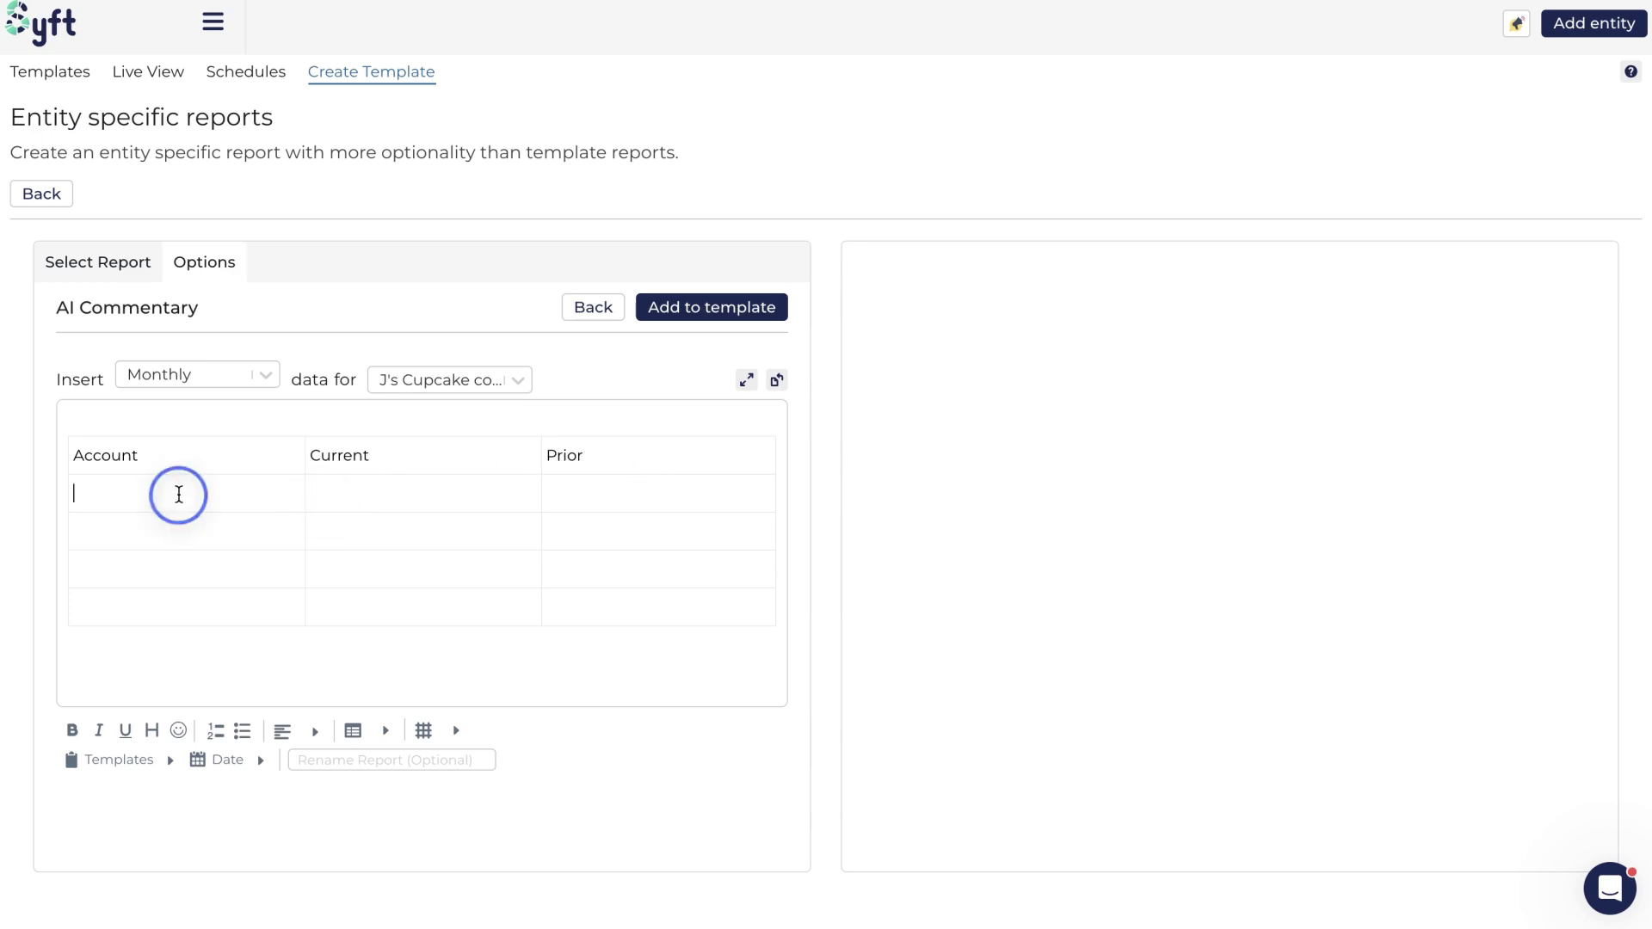
text(Revenue)
click(387, 507)
text(@rev)
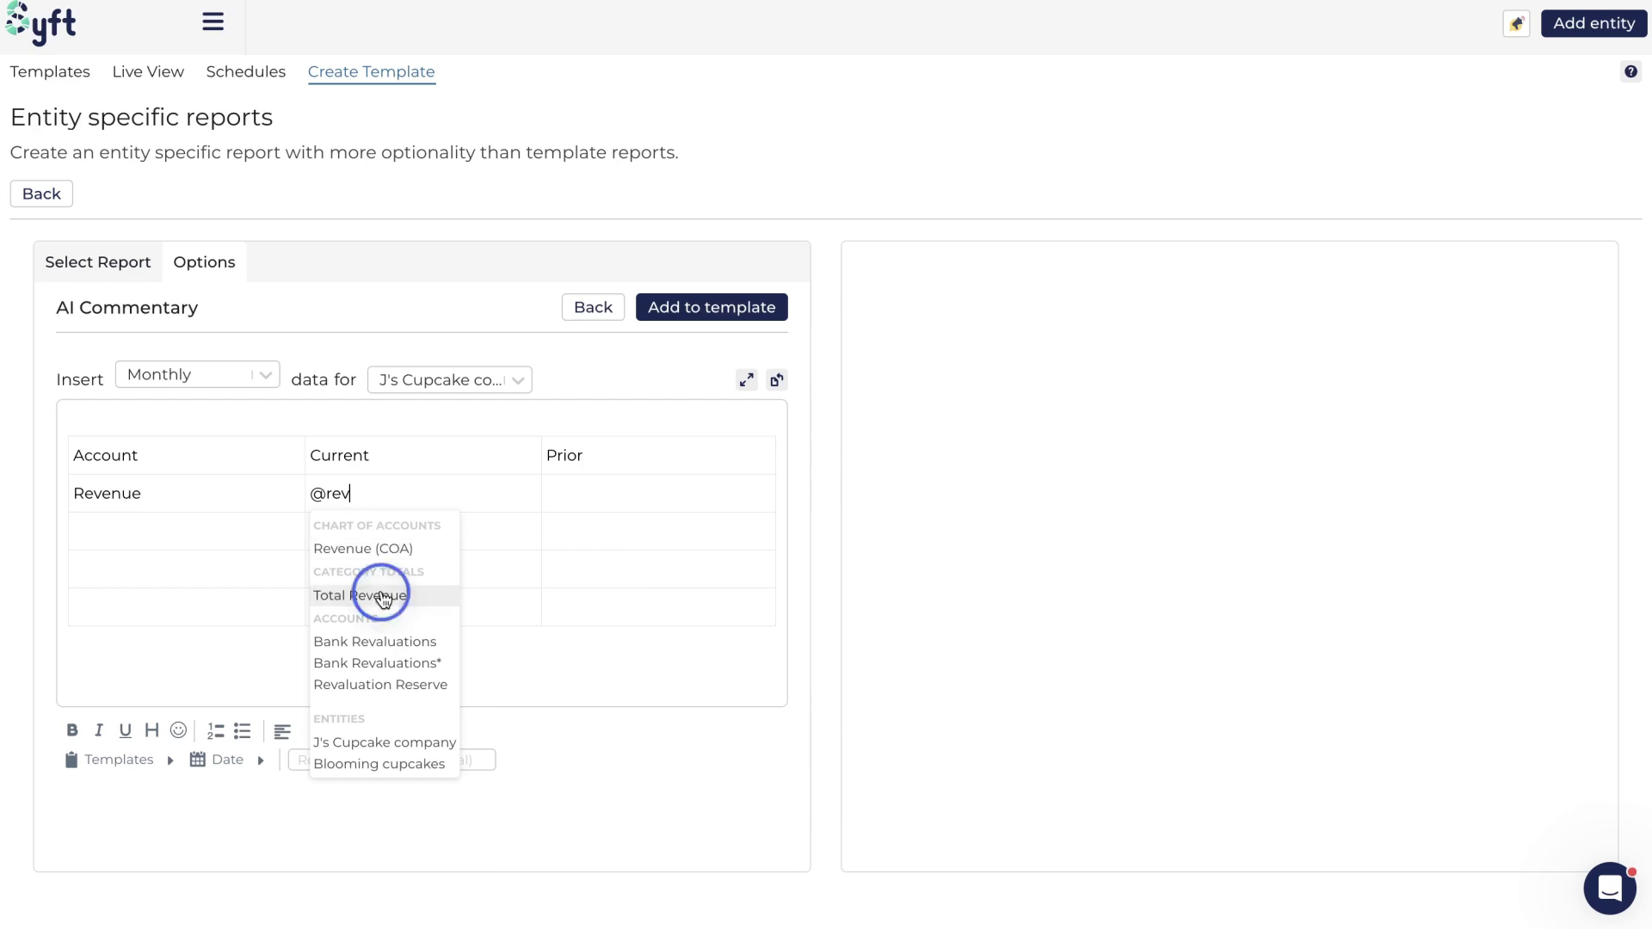
click(383, 596)
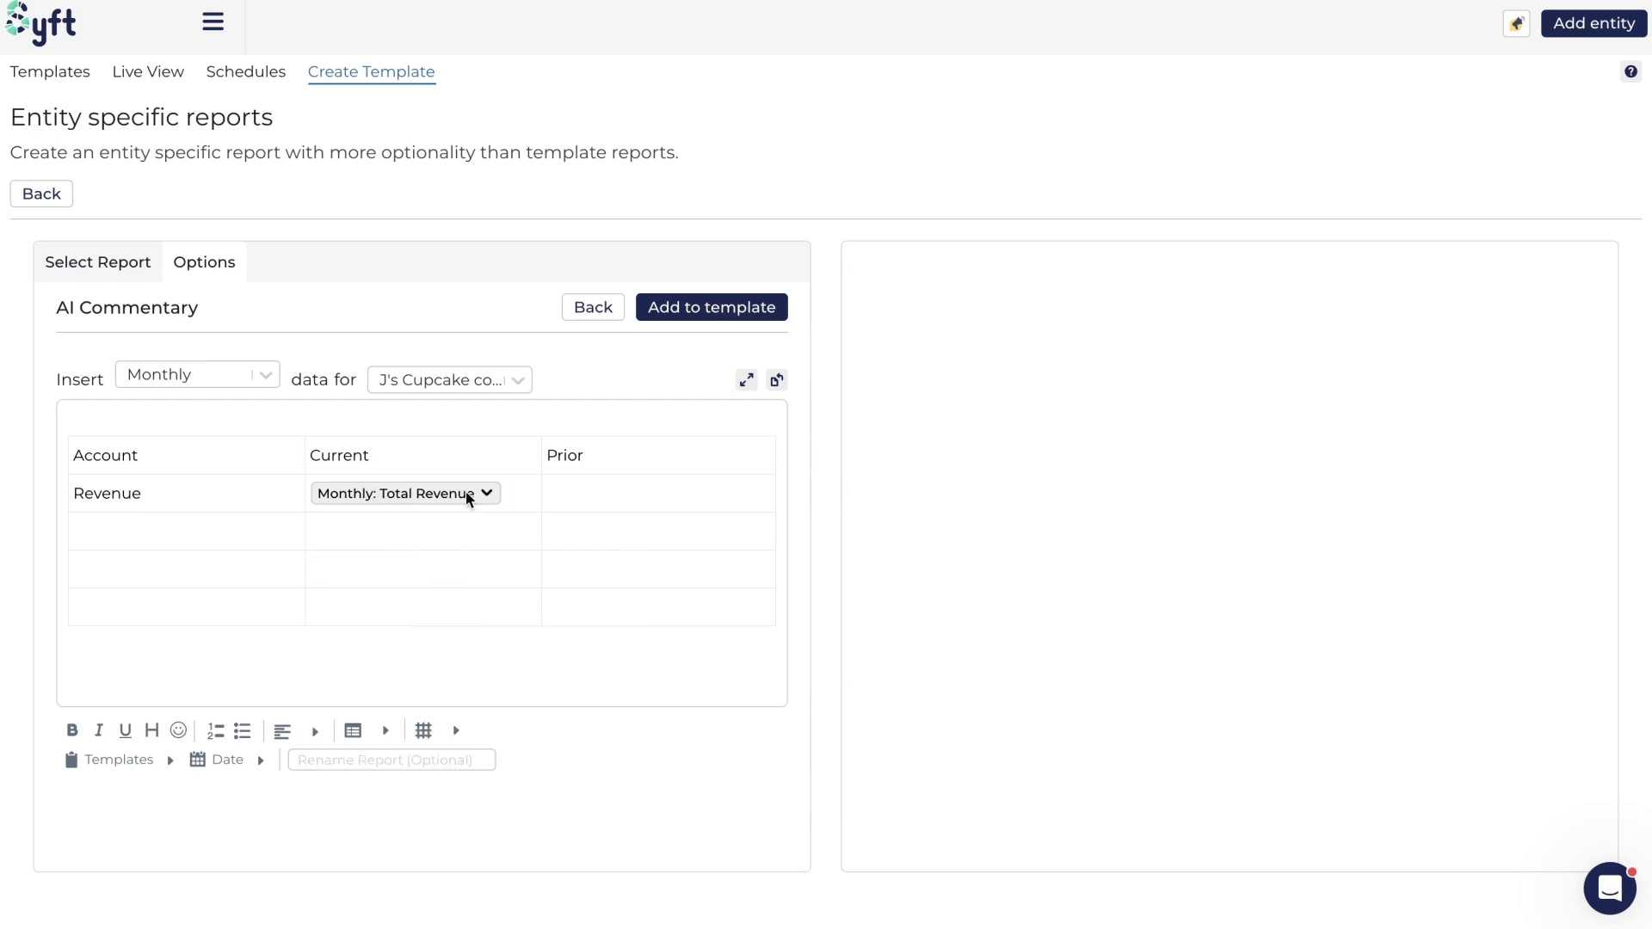
Mention Revenue (COA) in the Revenue row's Prior cell and set its period to Prior, Monthly
click(589, 501)
text(@reve)
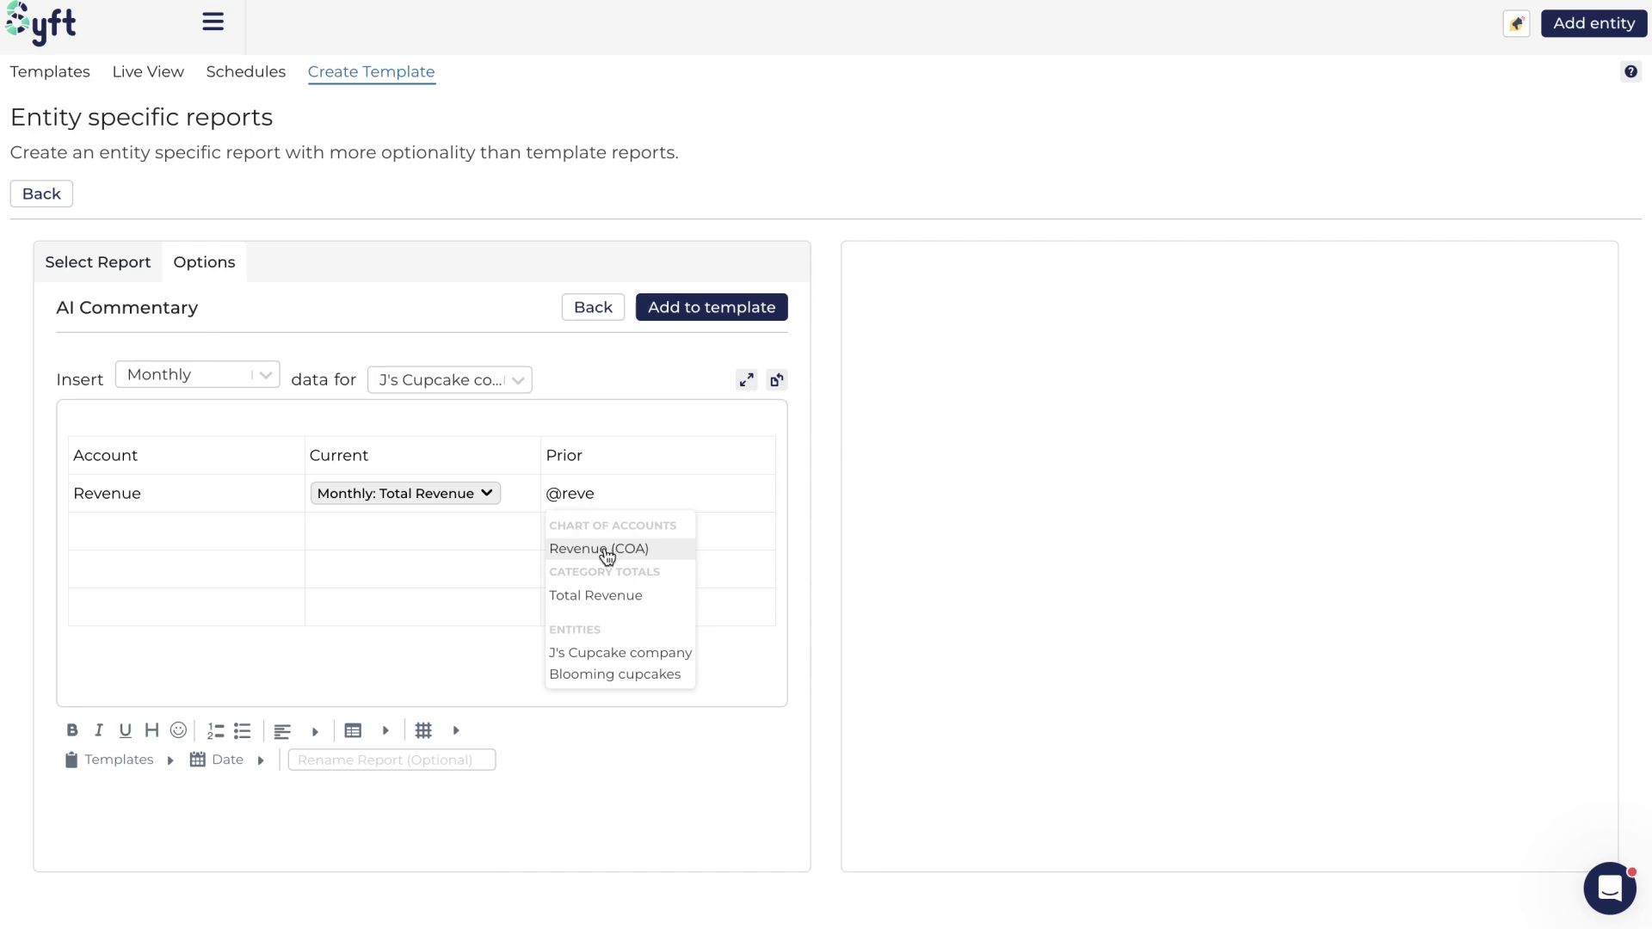
click(607, 551)
click(721, 492)
click(727, 496)
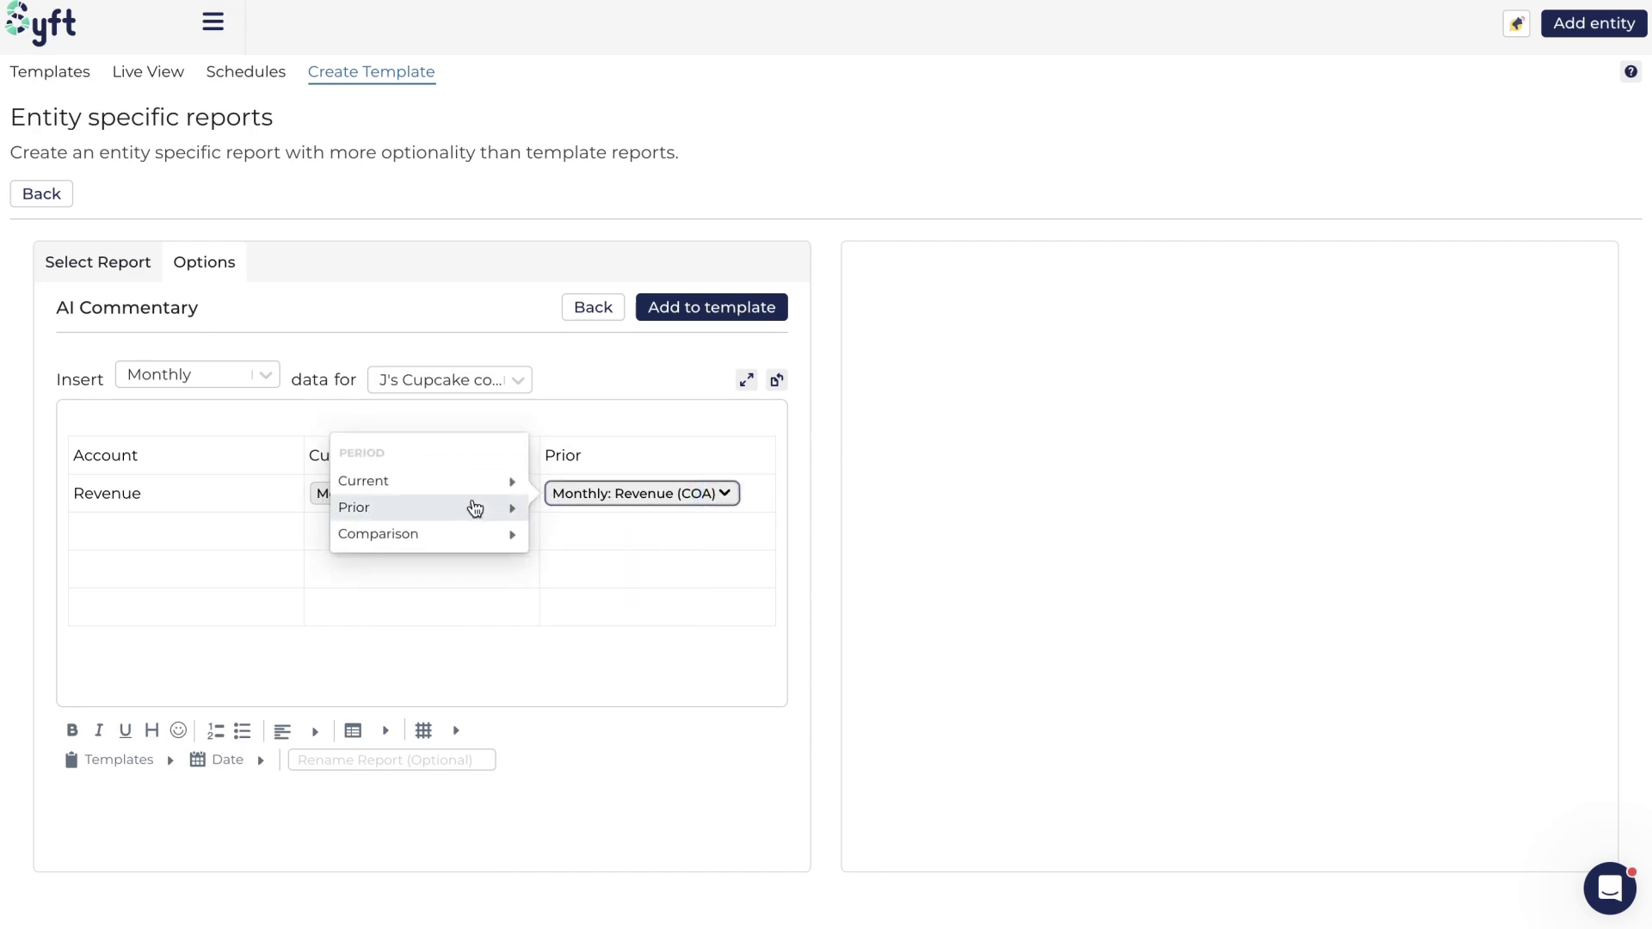
mouse_move(516, 509)
click(564, 533)
click(474, 542)
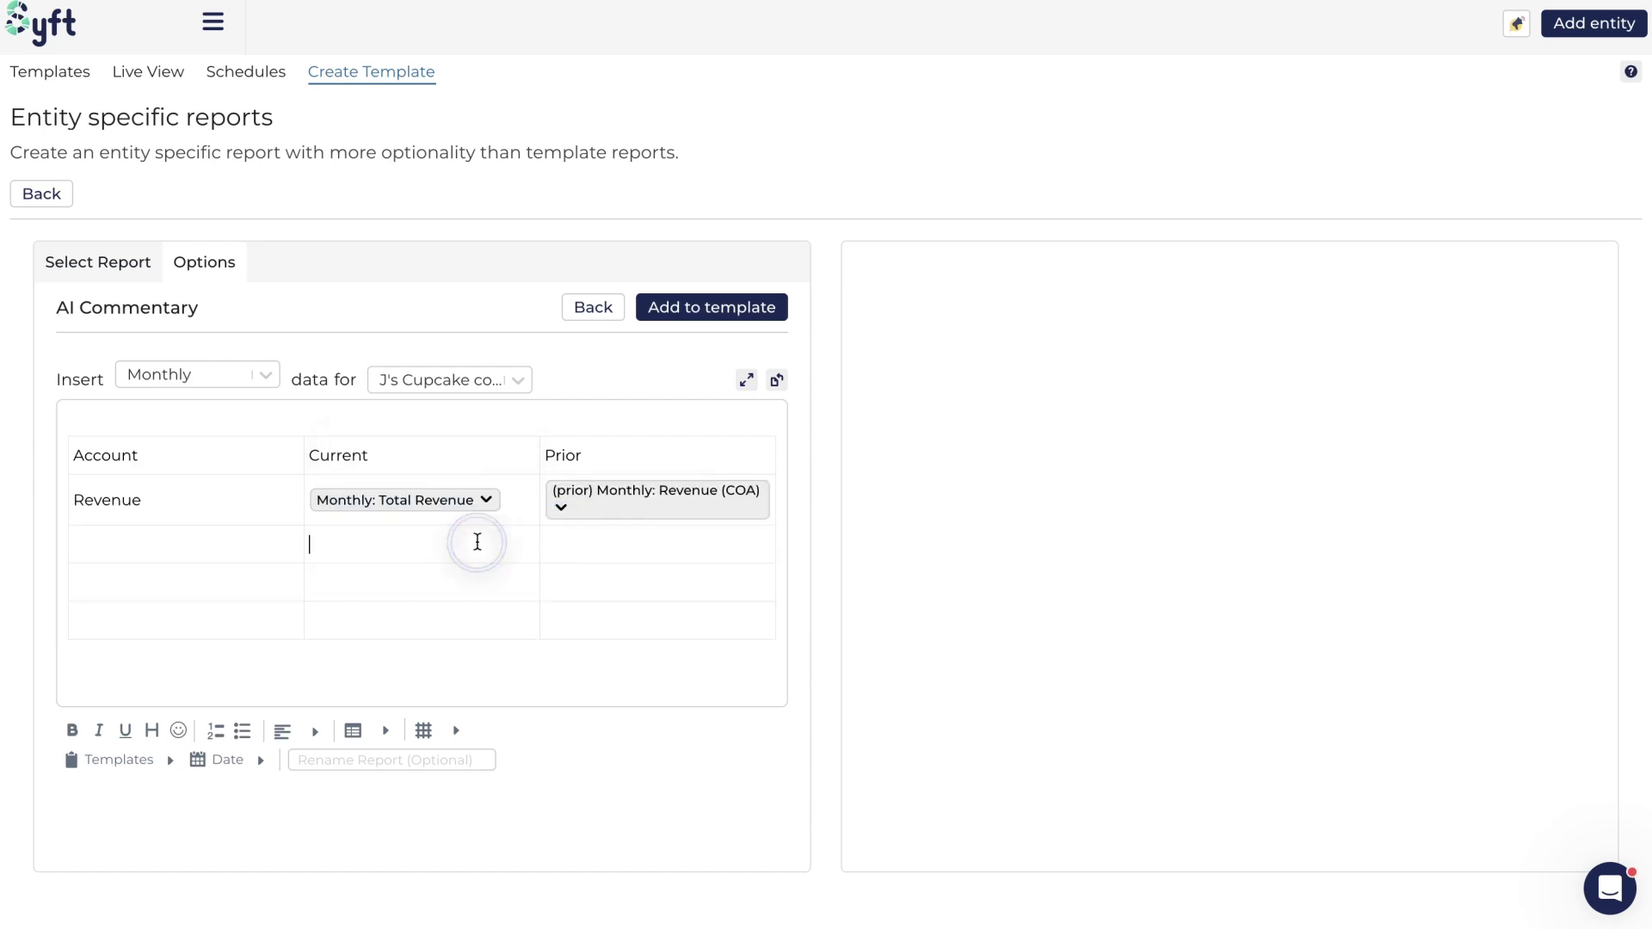
click(139, 556)
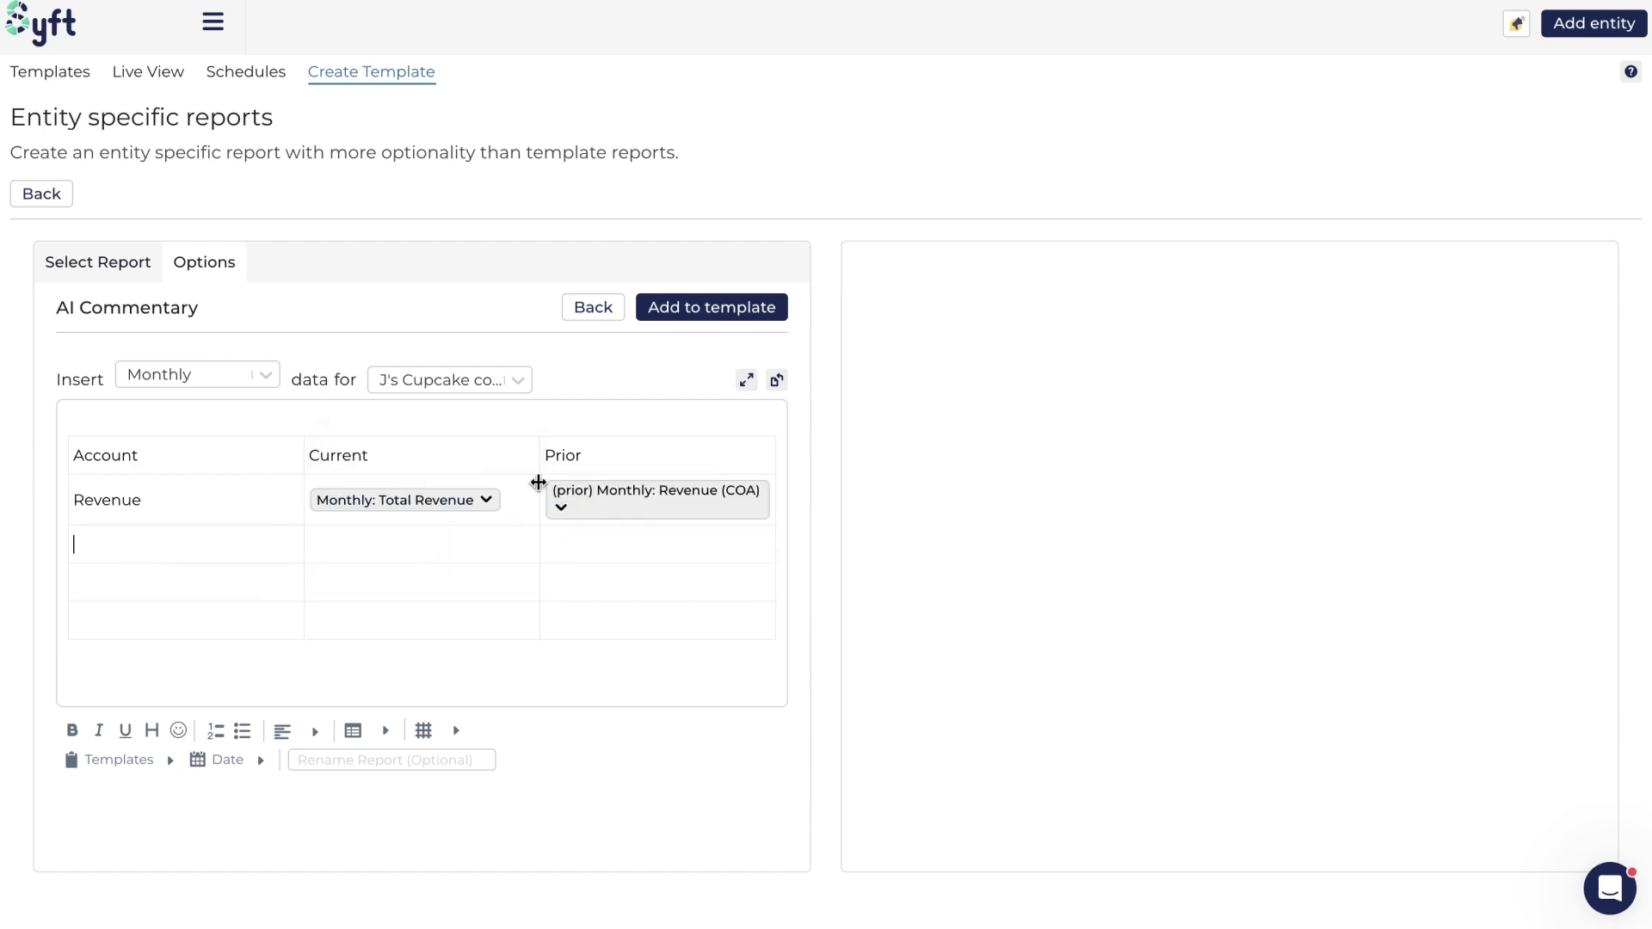
Make the Account, Current and Prior headings in the table's first row bold
drag(603, 456, 129, 452)
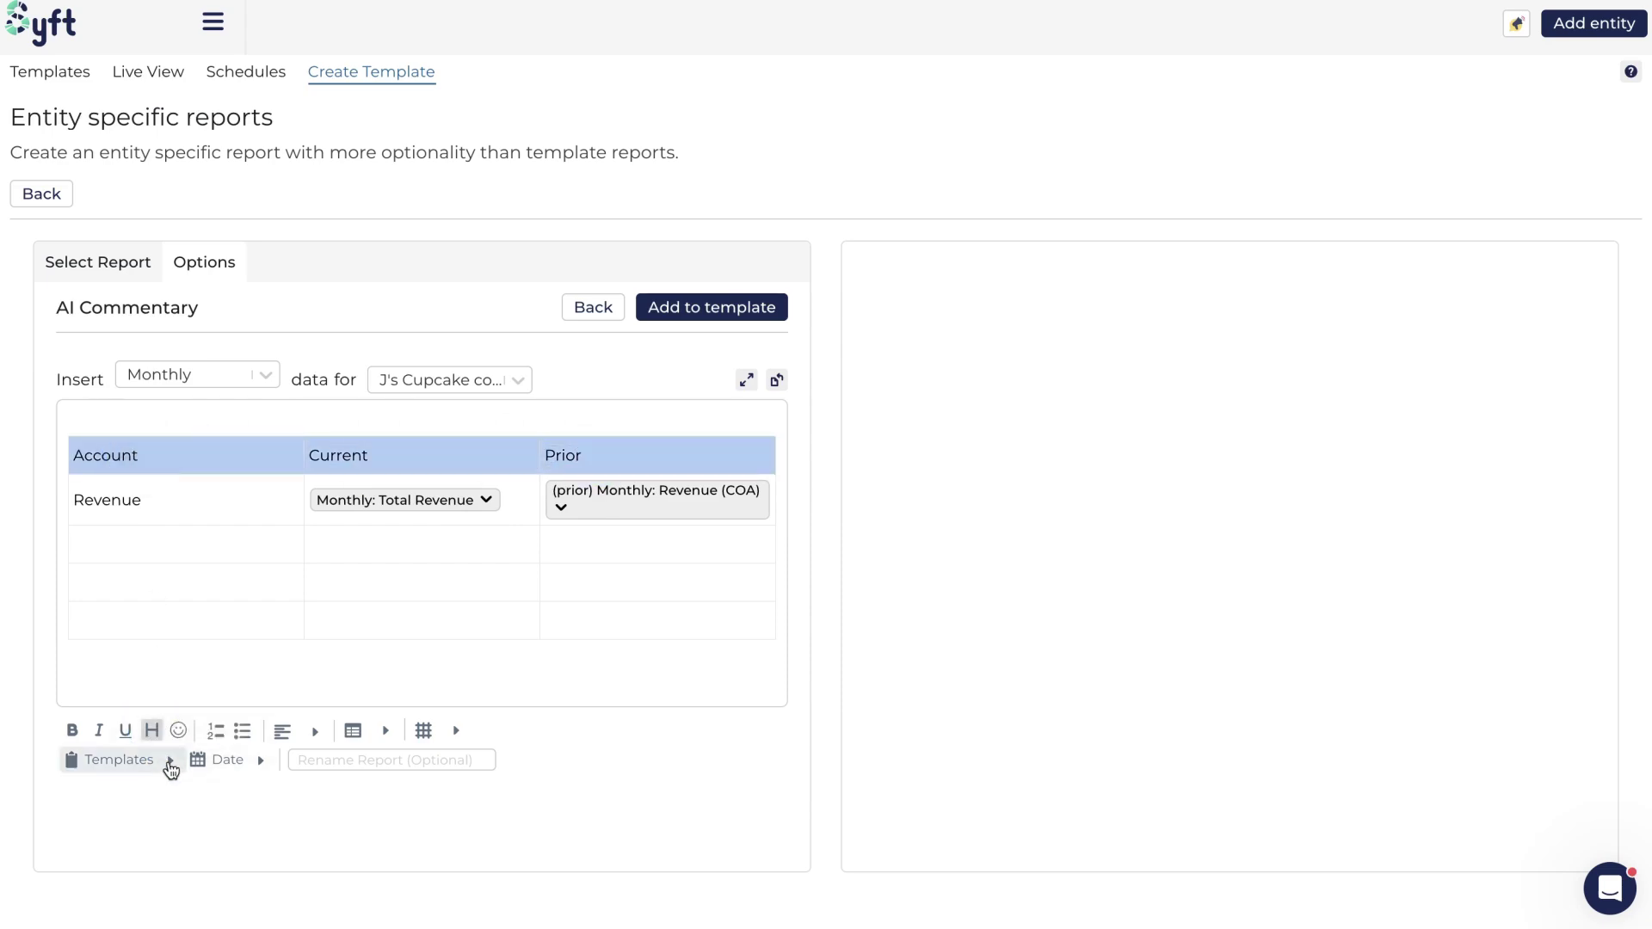
click(71, 731)
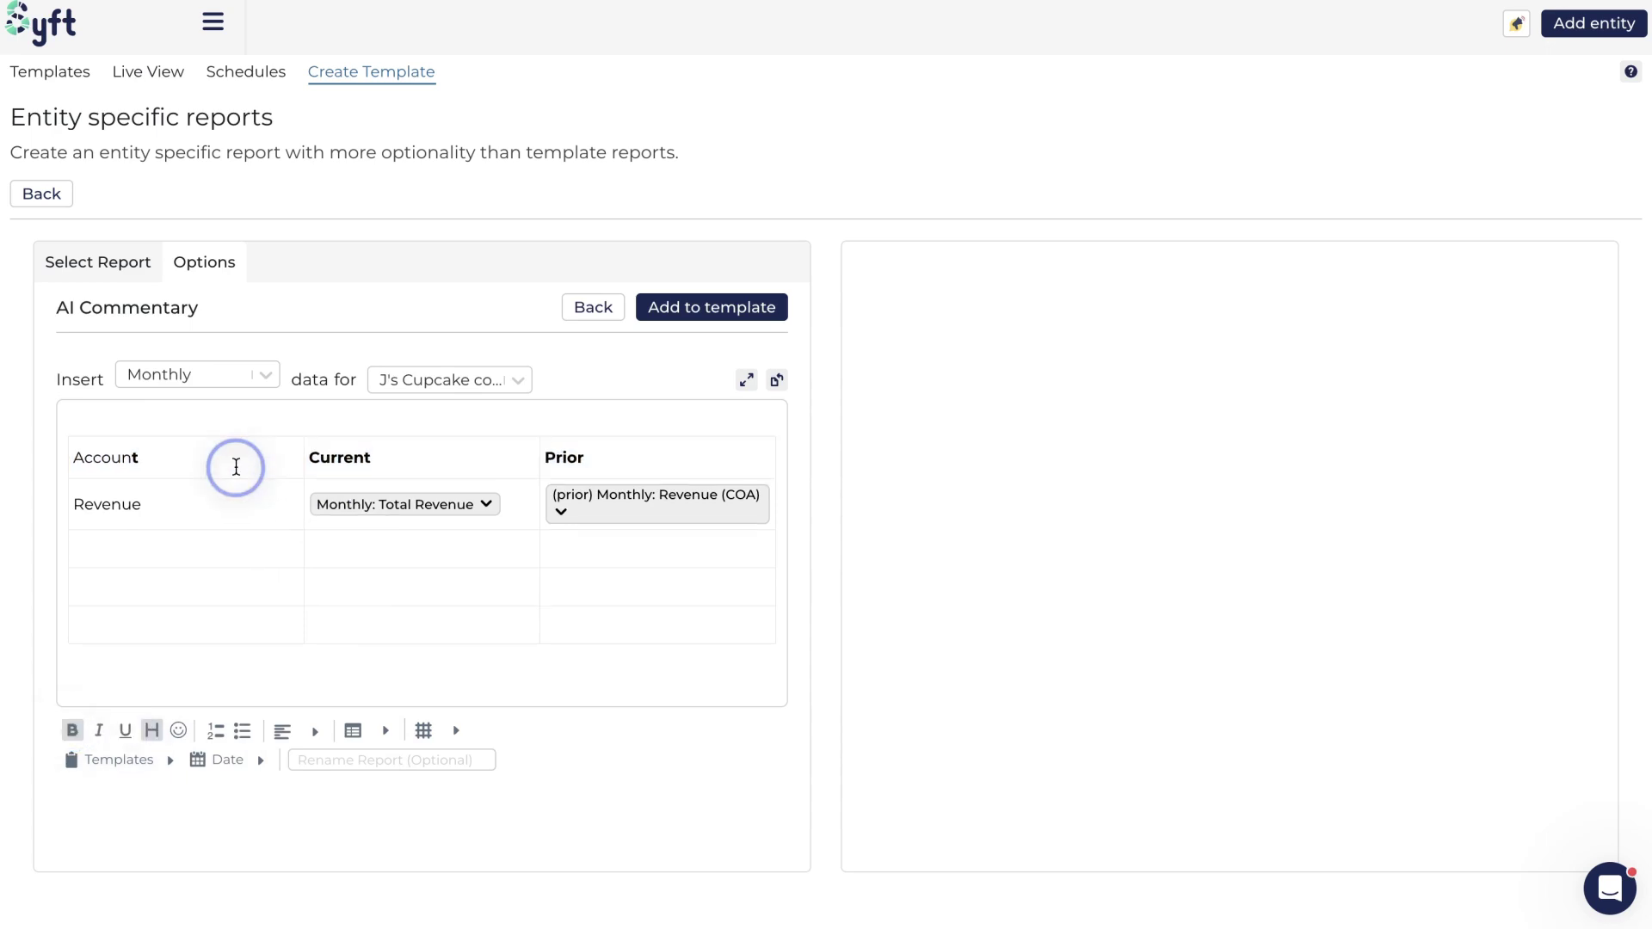
double_click(103, 457)
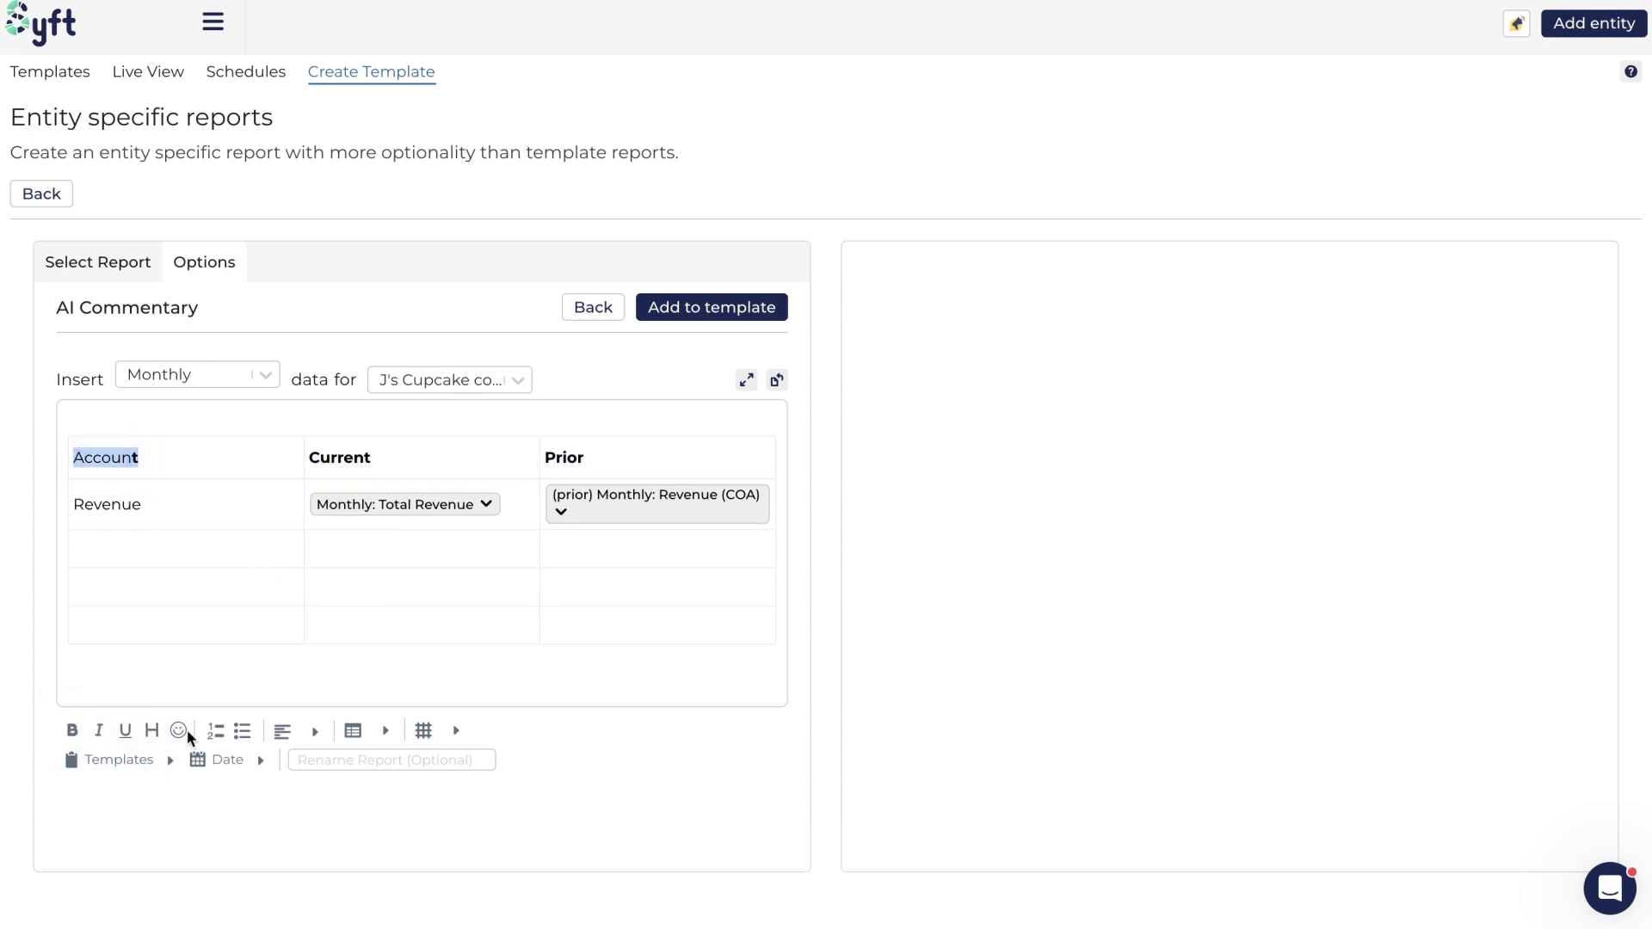
click(72, 731)
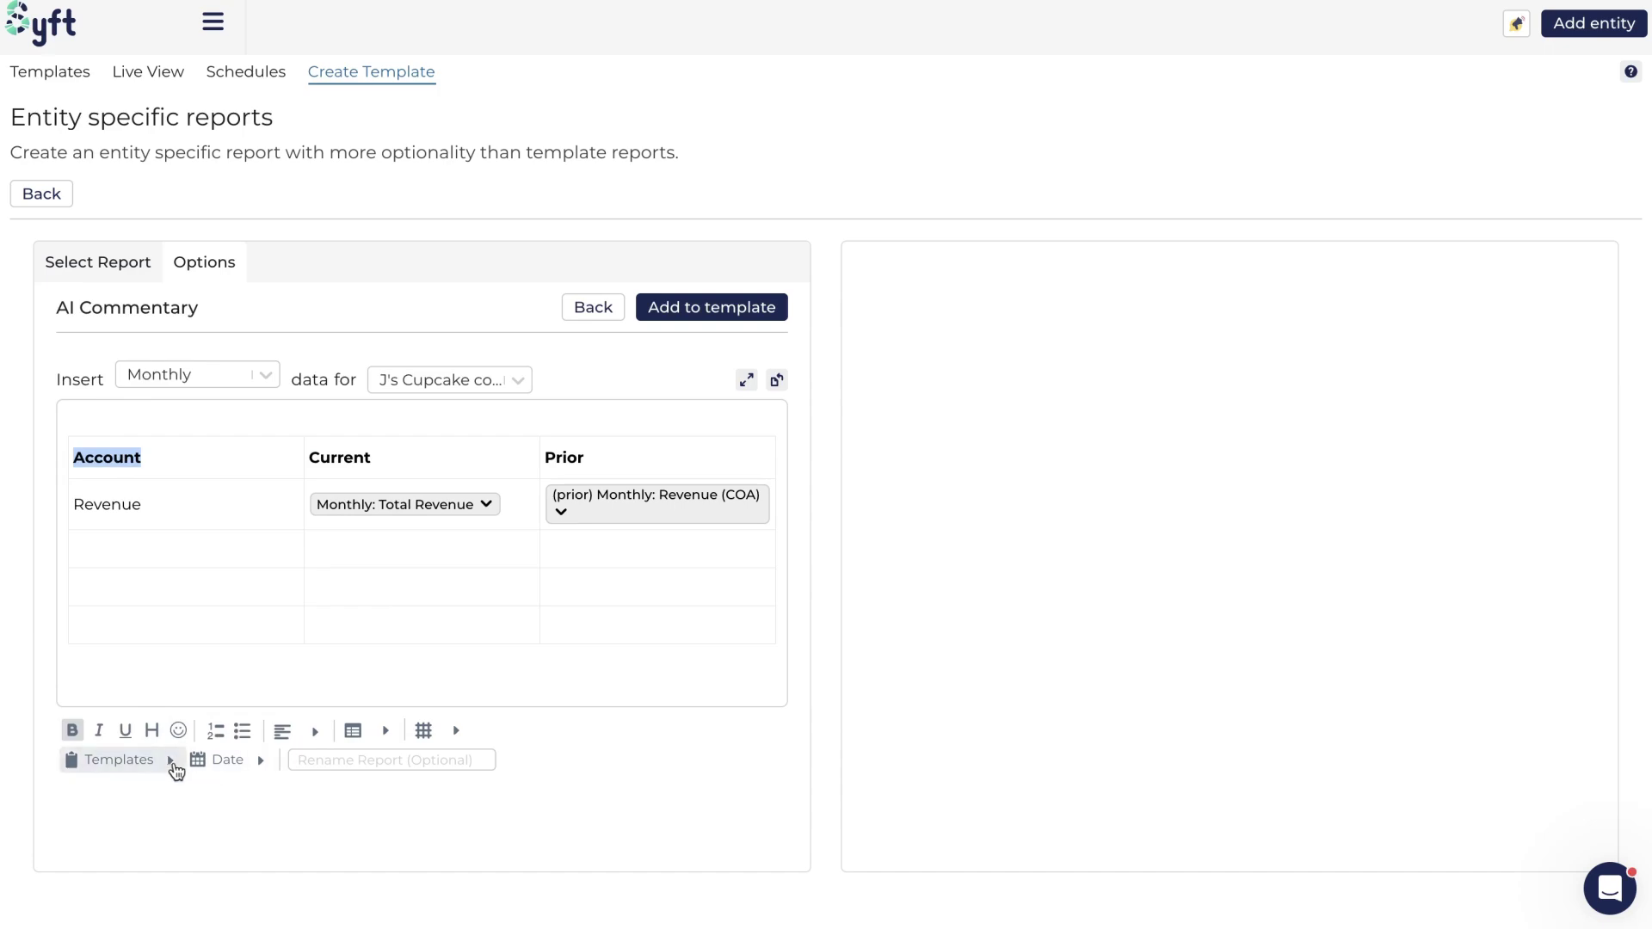
click(211, 539)
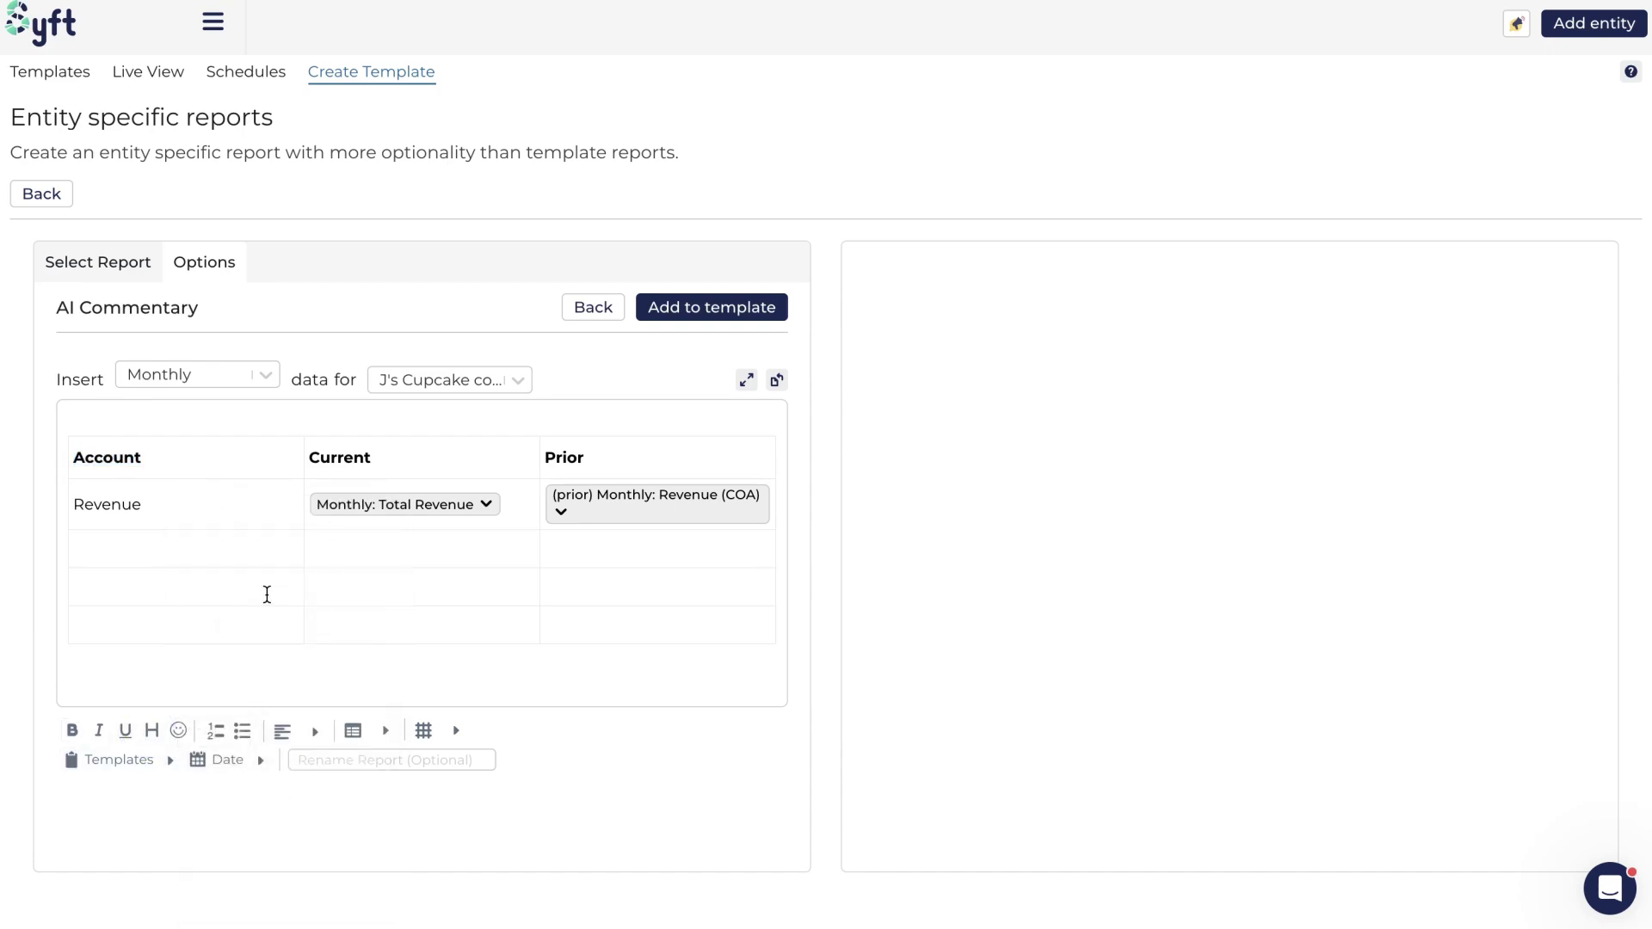
Insert the party face emoji after the Account heading
click(189, 455)
click(178, 731)
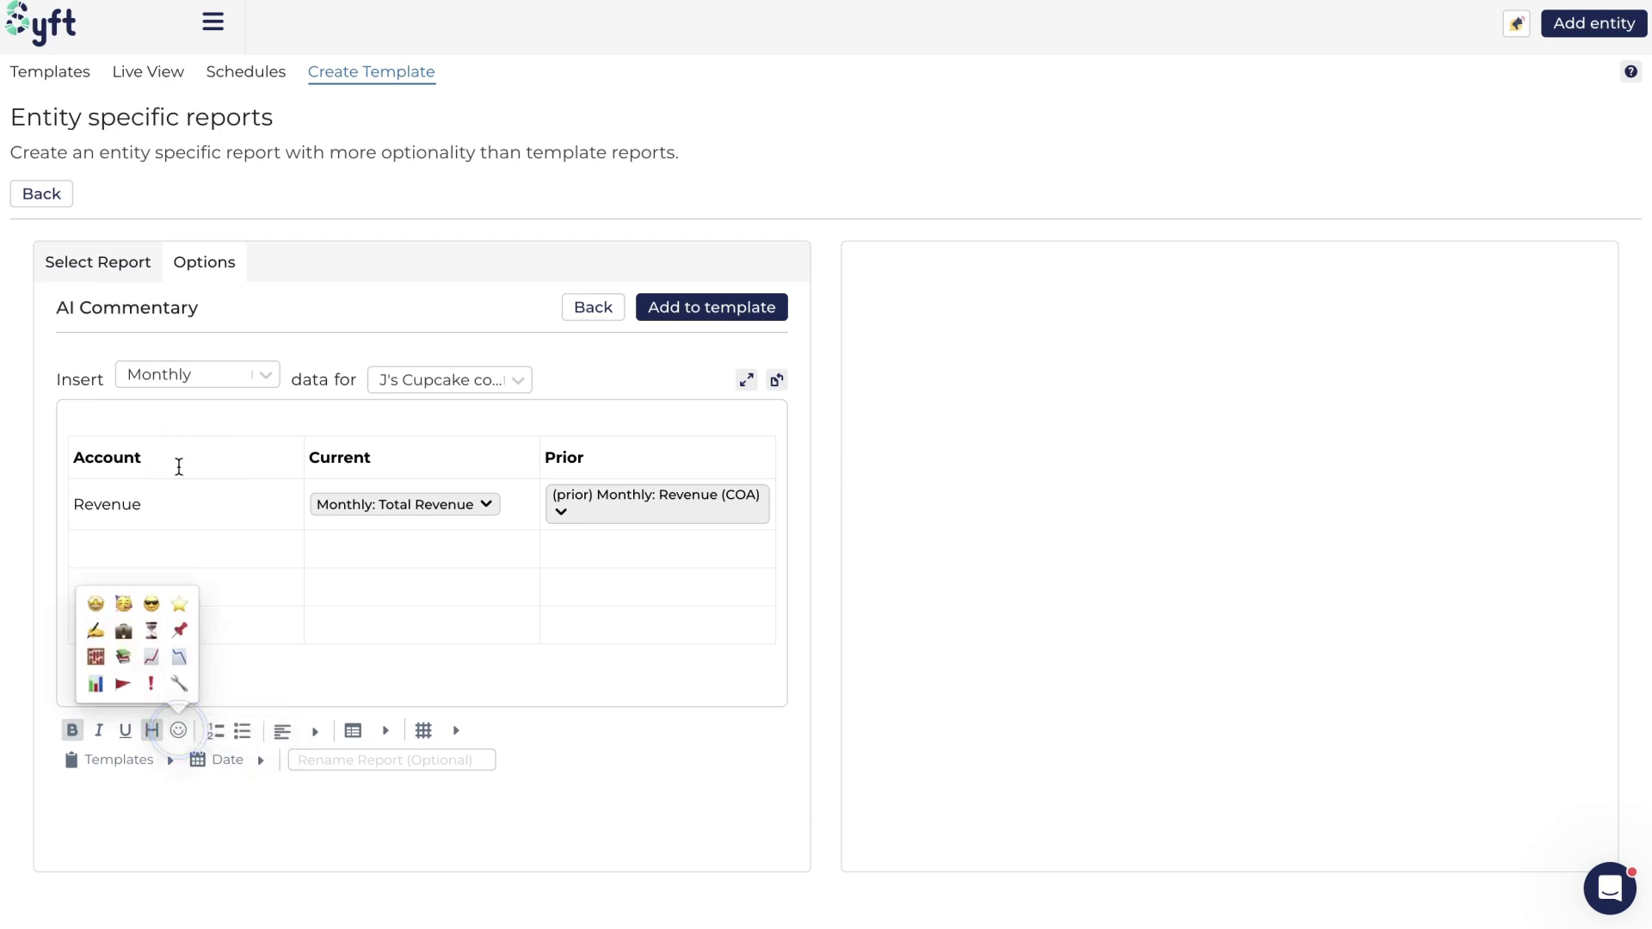
click(124, 604)
Try adding the text "Other important factors:" followed by a new line in the cell below Revenue
click(226, 559)
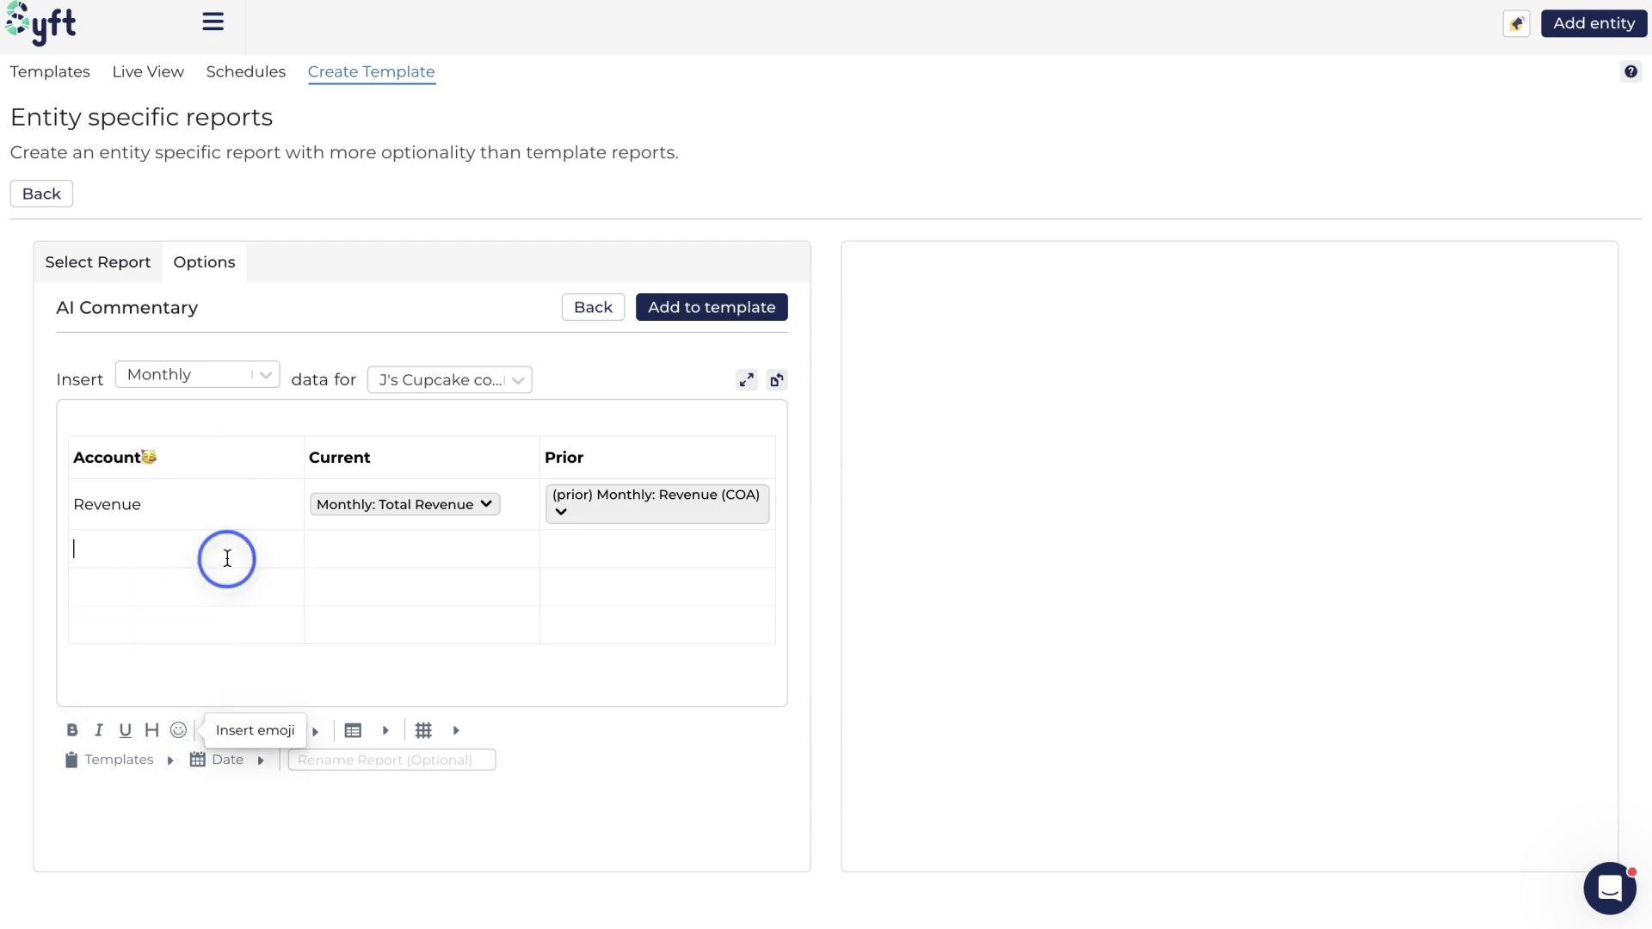
text(Other important factor)
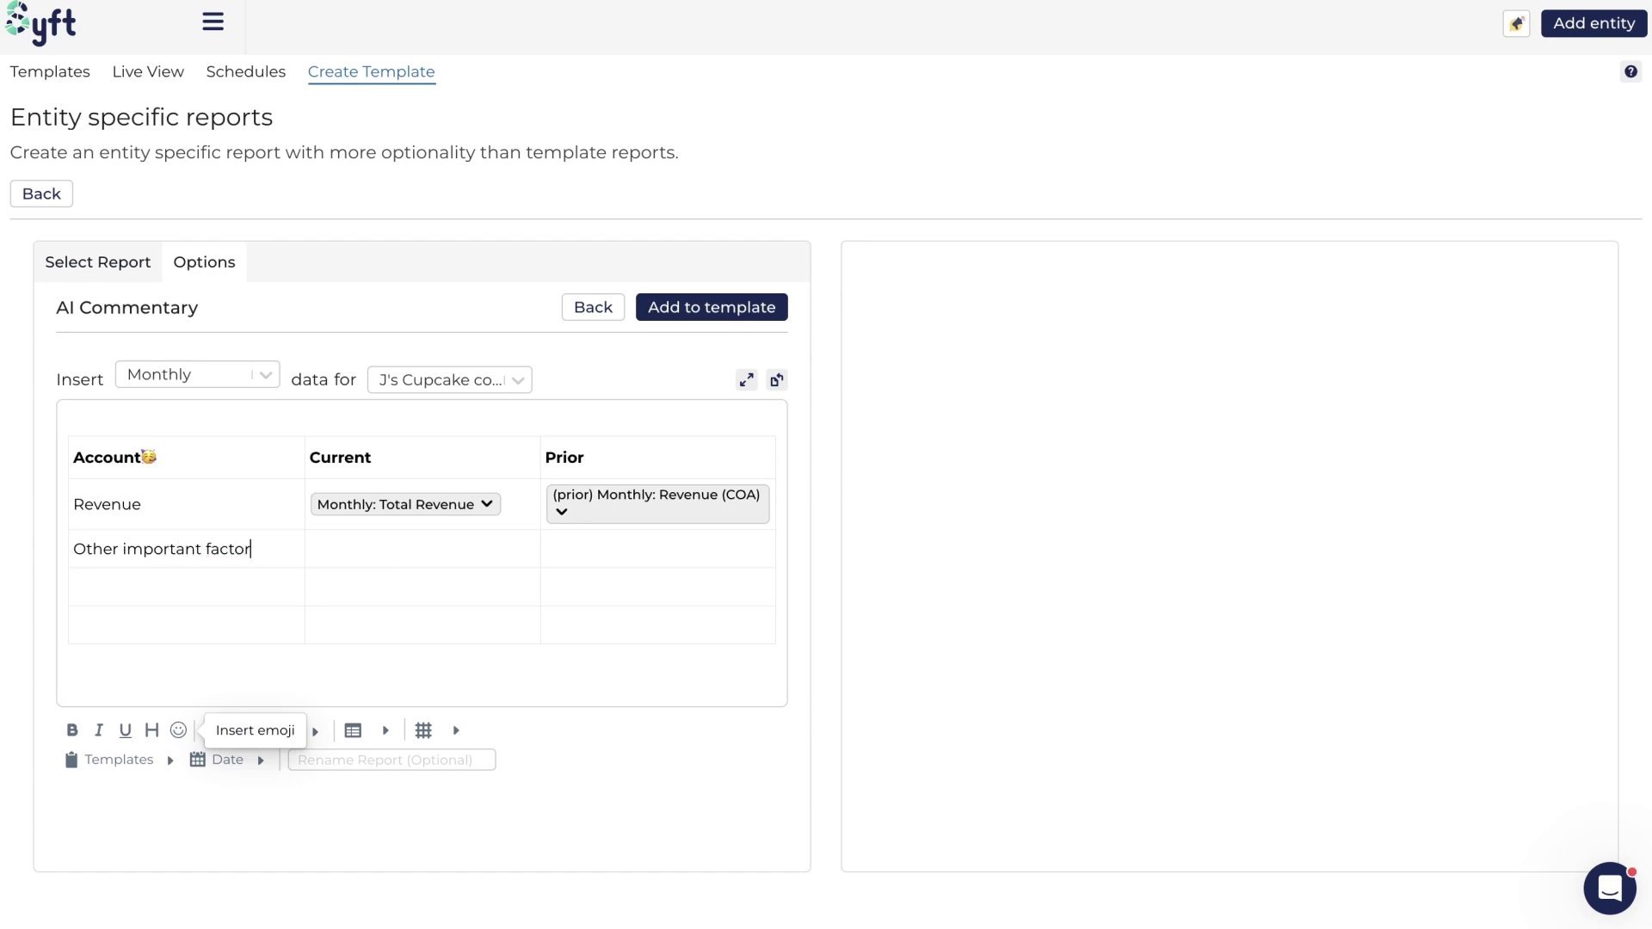
text(s:)
key(Return)
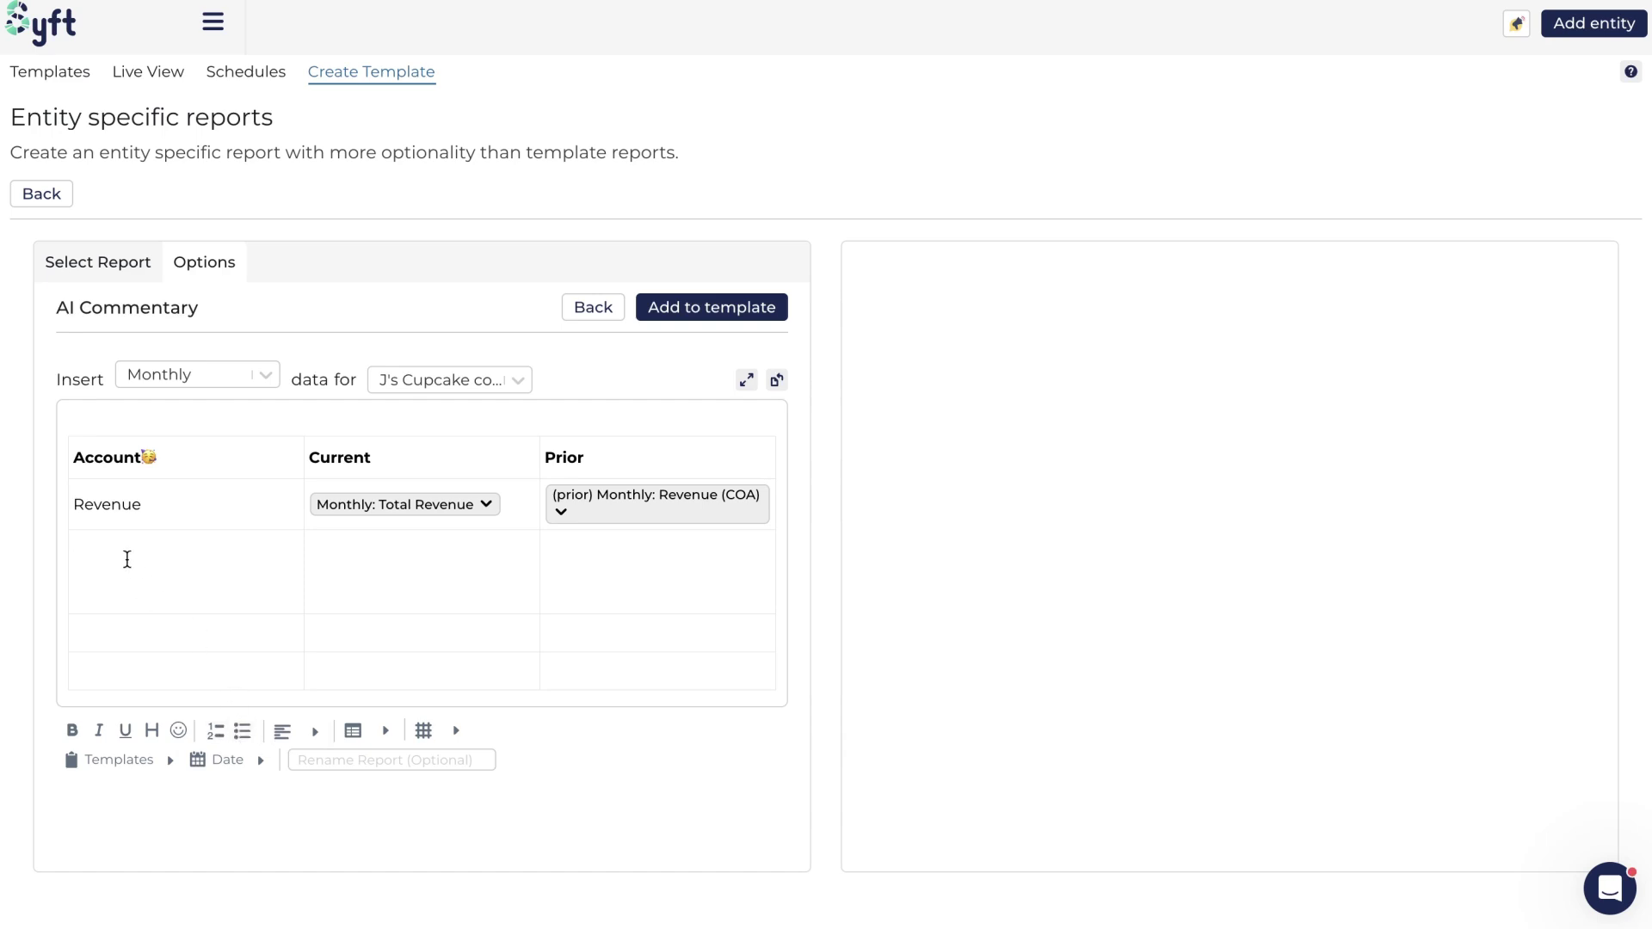
Try center and right alignment on the Revenue label in the table, and return it to left alignment
click(164, 506)
drag(164, 507, 78, 506)
mouse_move(286, 733)
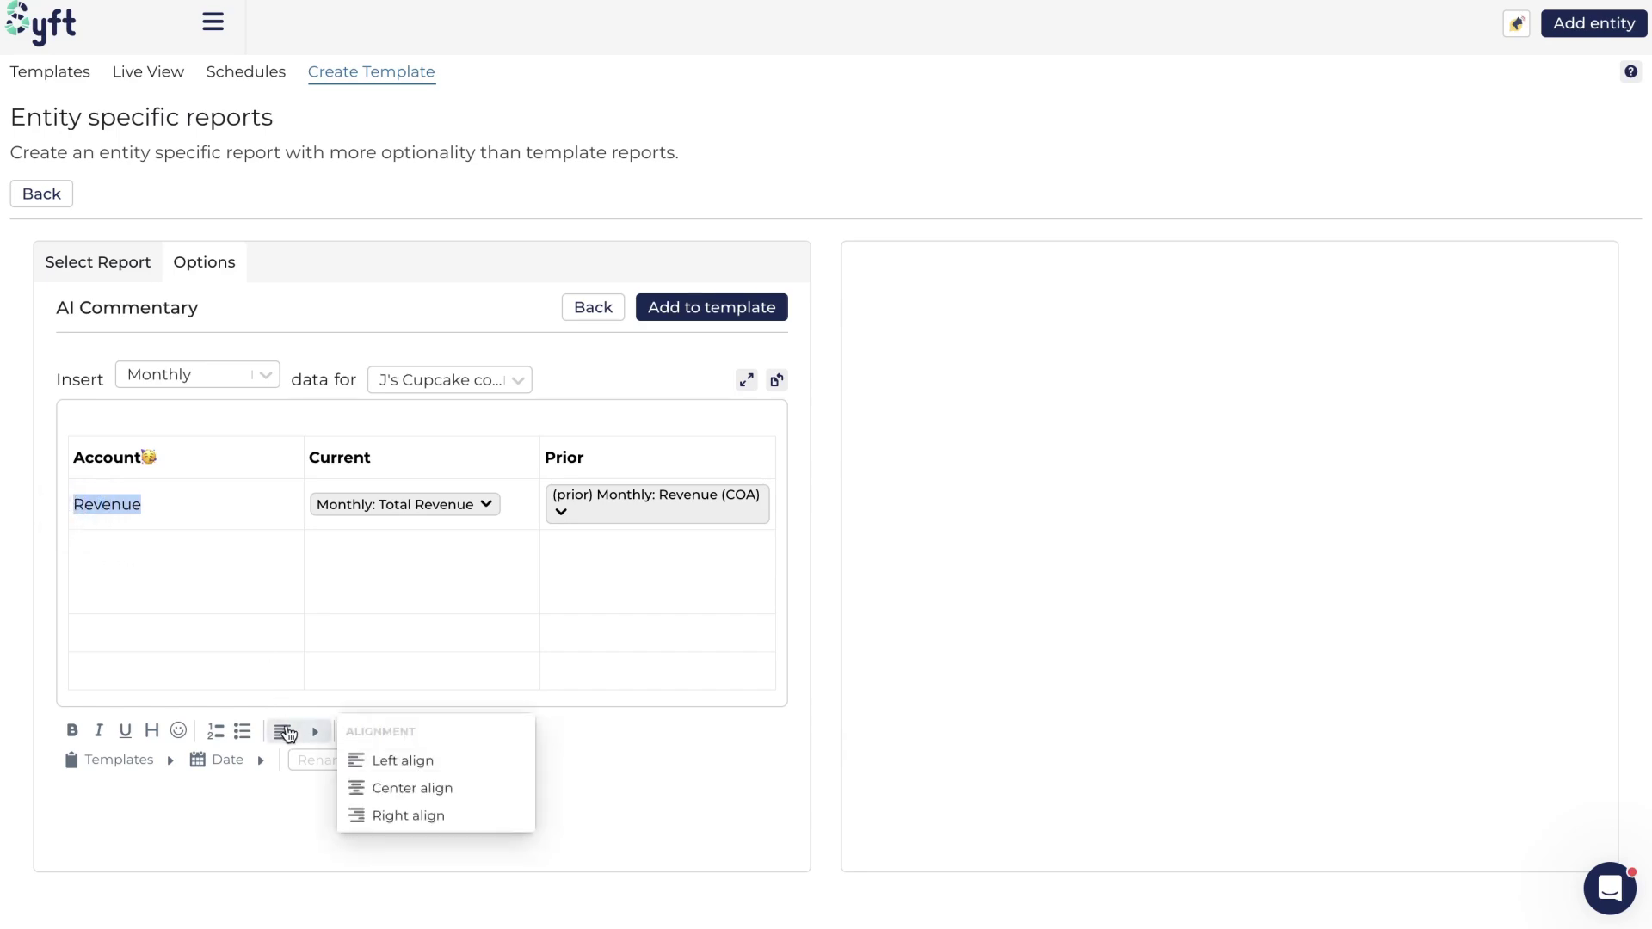
click(392, 787)
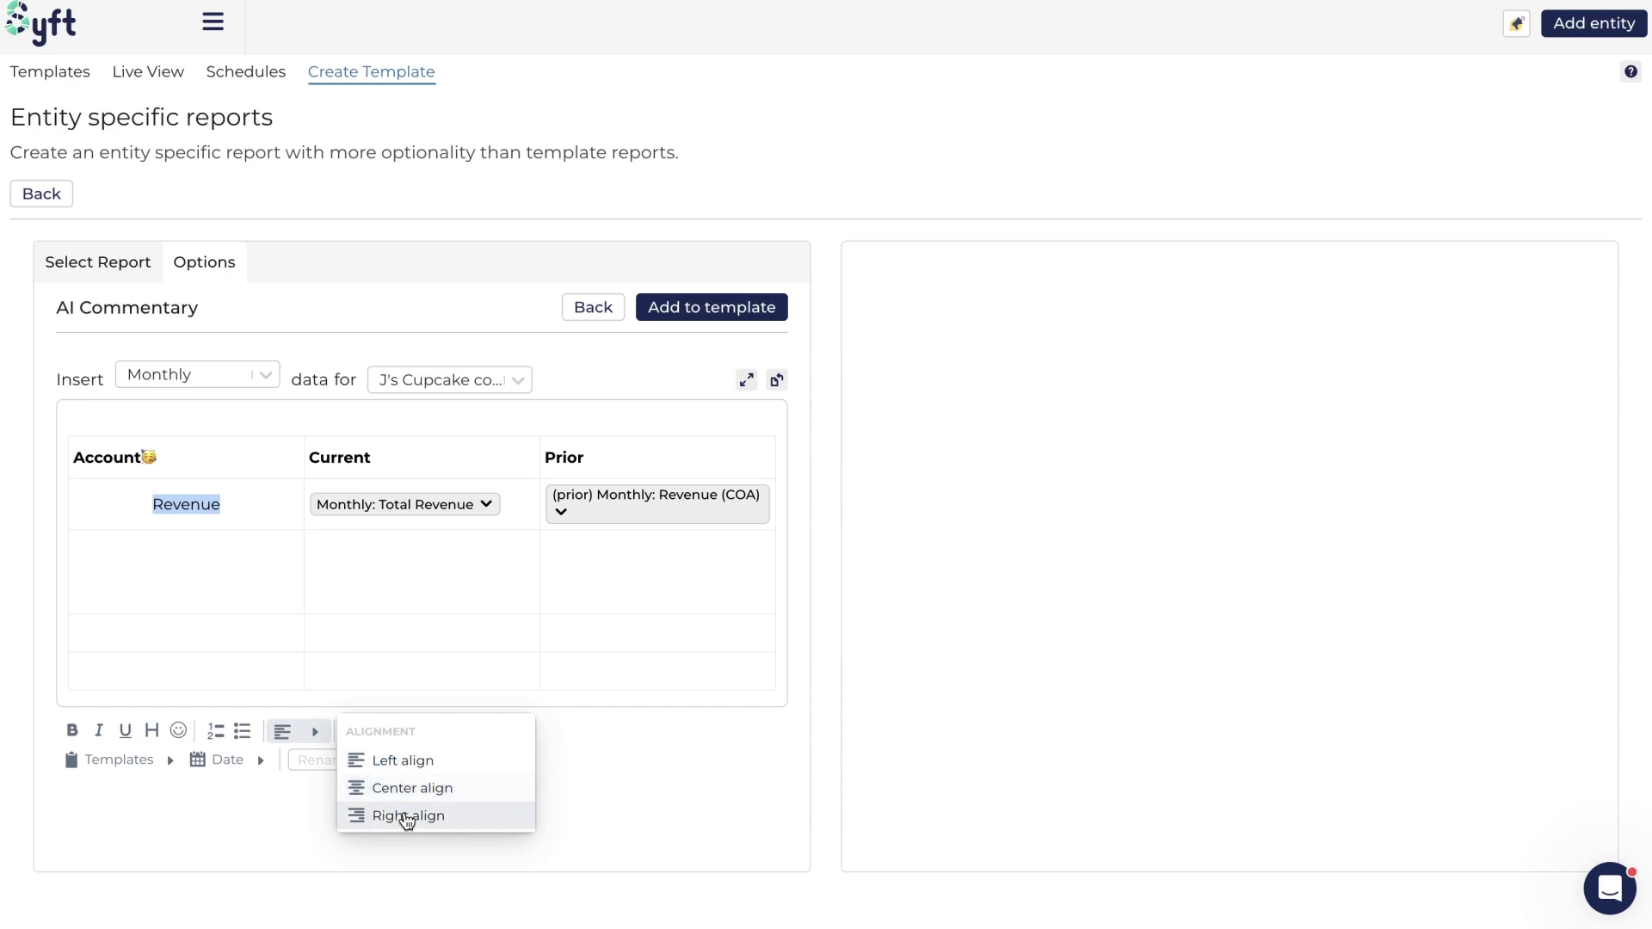
click(406, 817)
click(384, 762)
Apply all borders to every cell in the table's first three rows
click(368, 592)
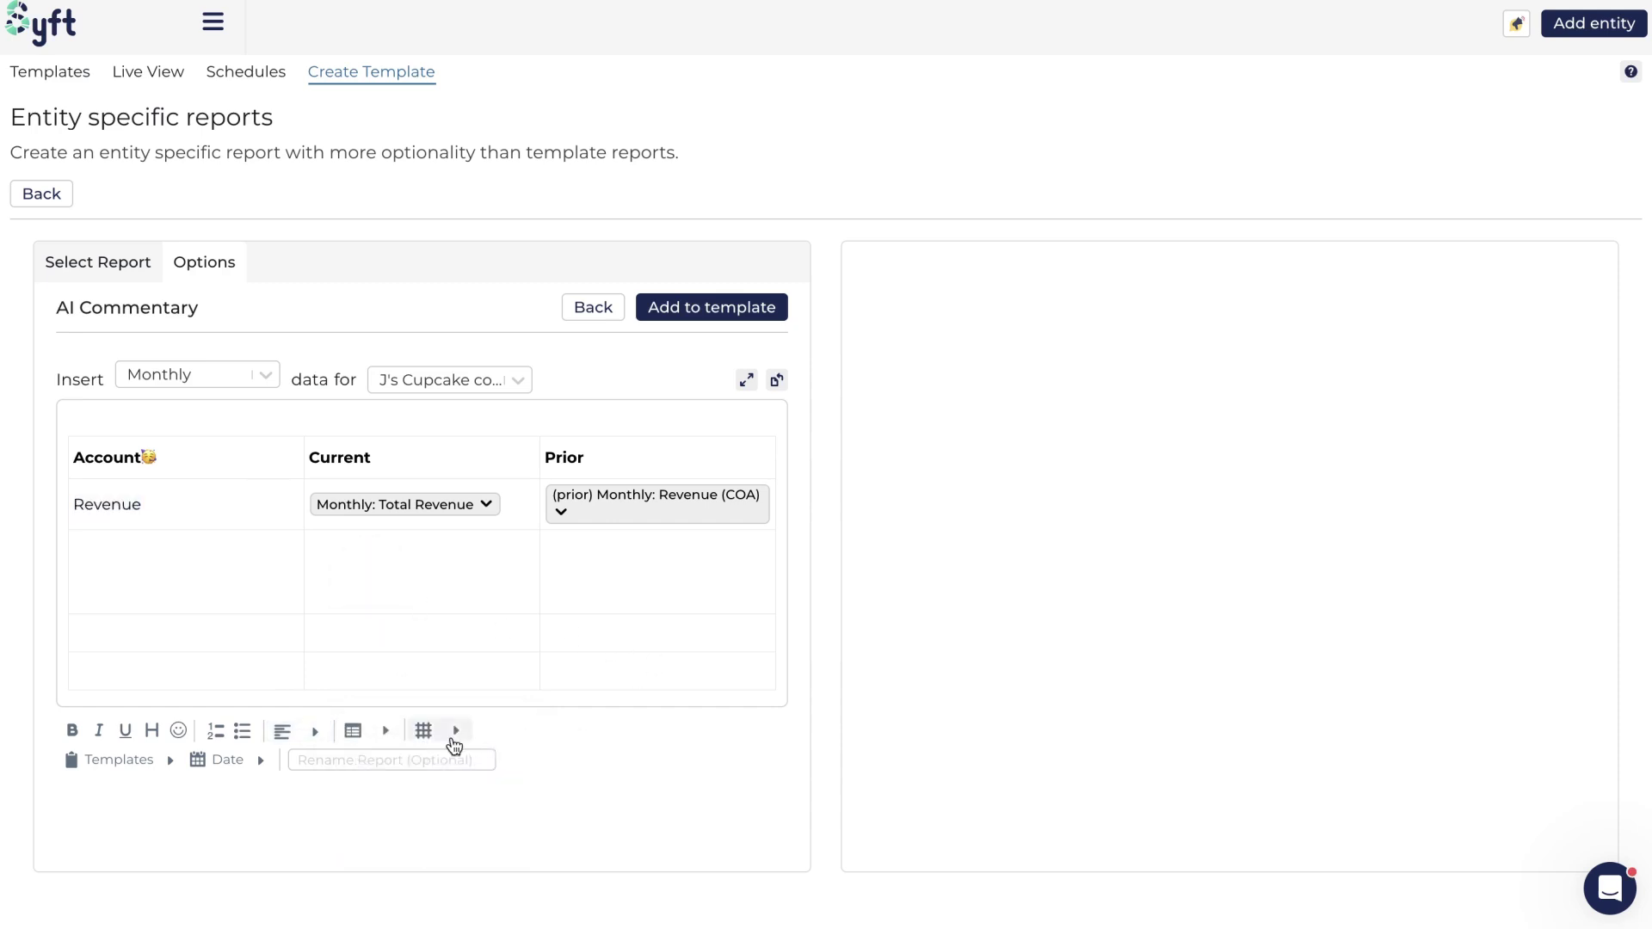
click(428, 731)
click(628, 637)
drag(716, 579, 353, 556)
shift+click(170, 479)
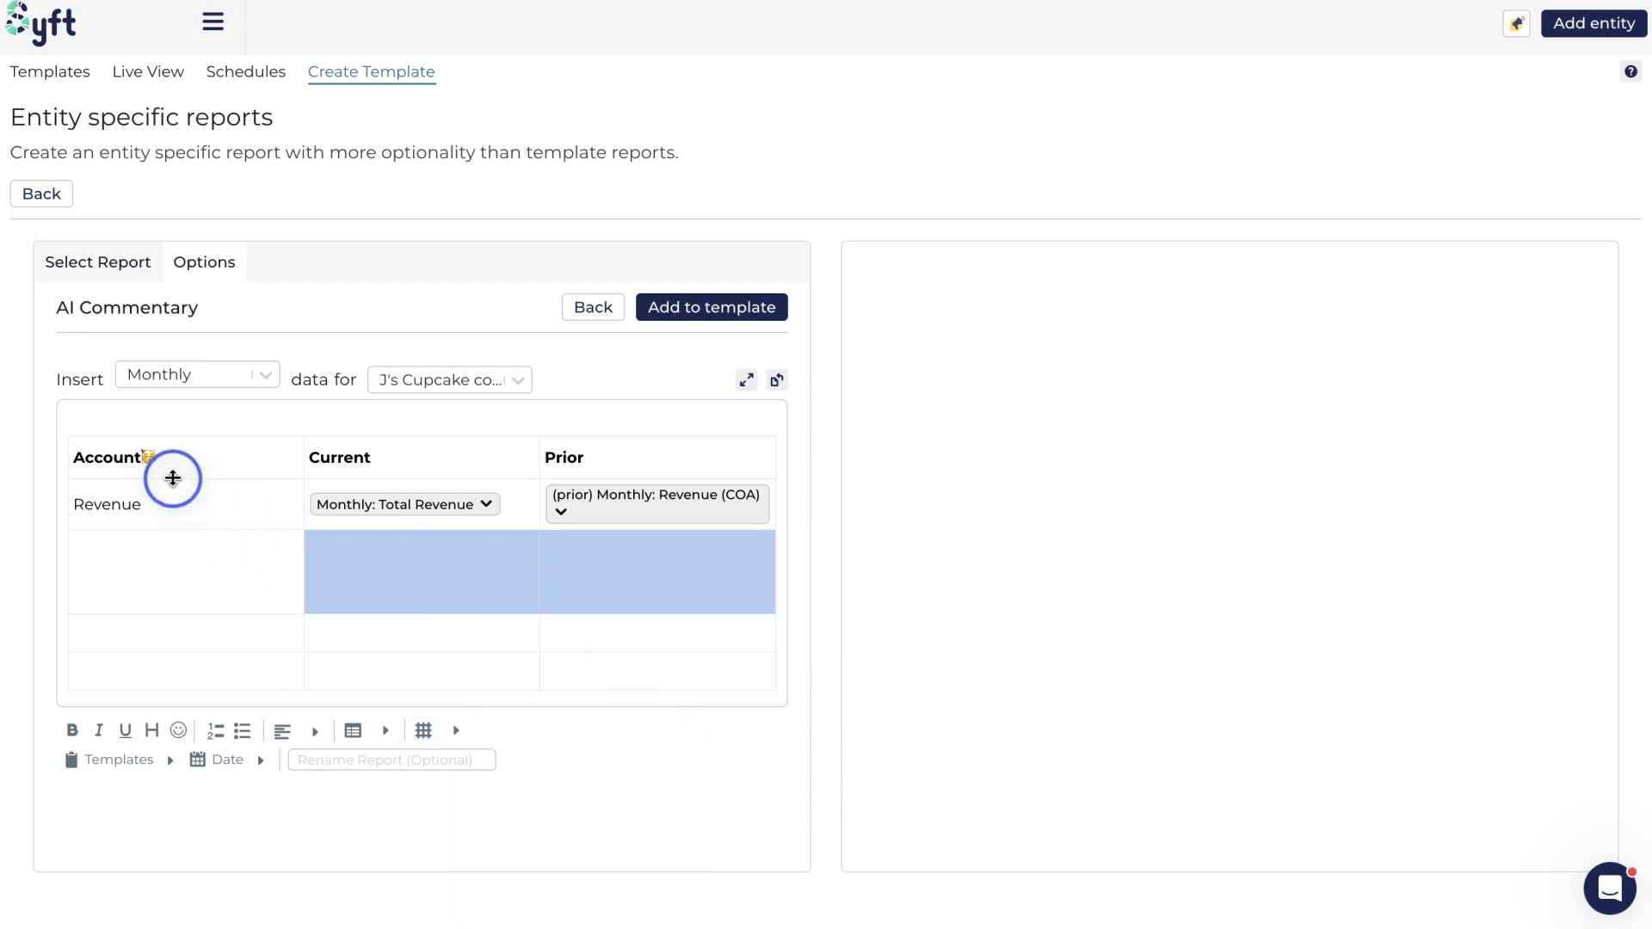
click(427, 731)
click(544, 758)
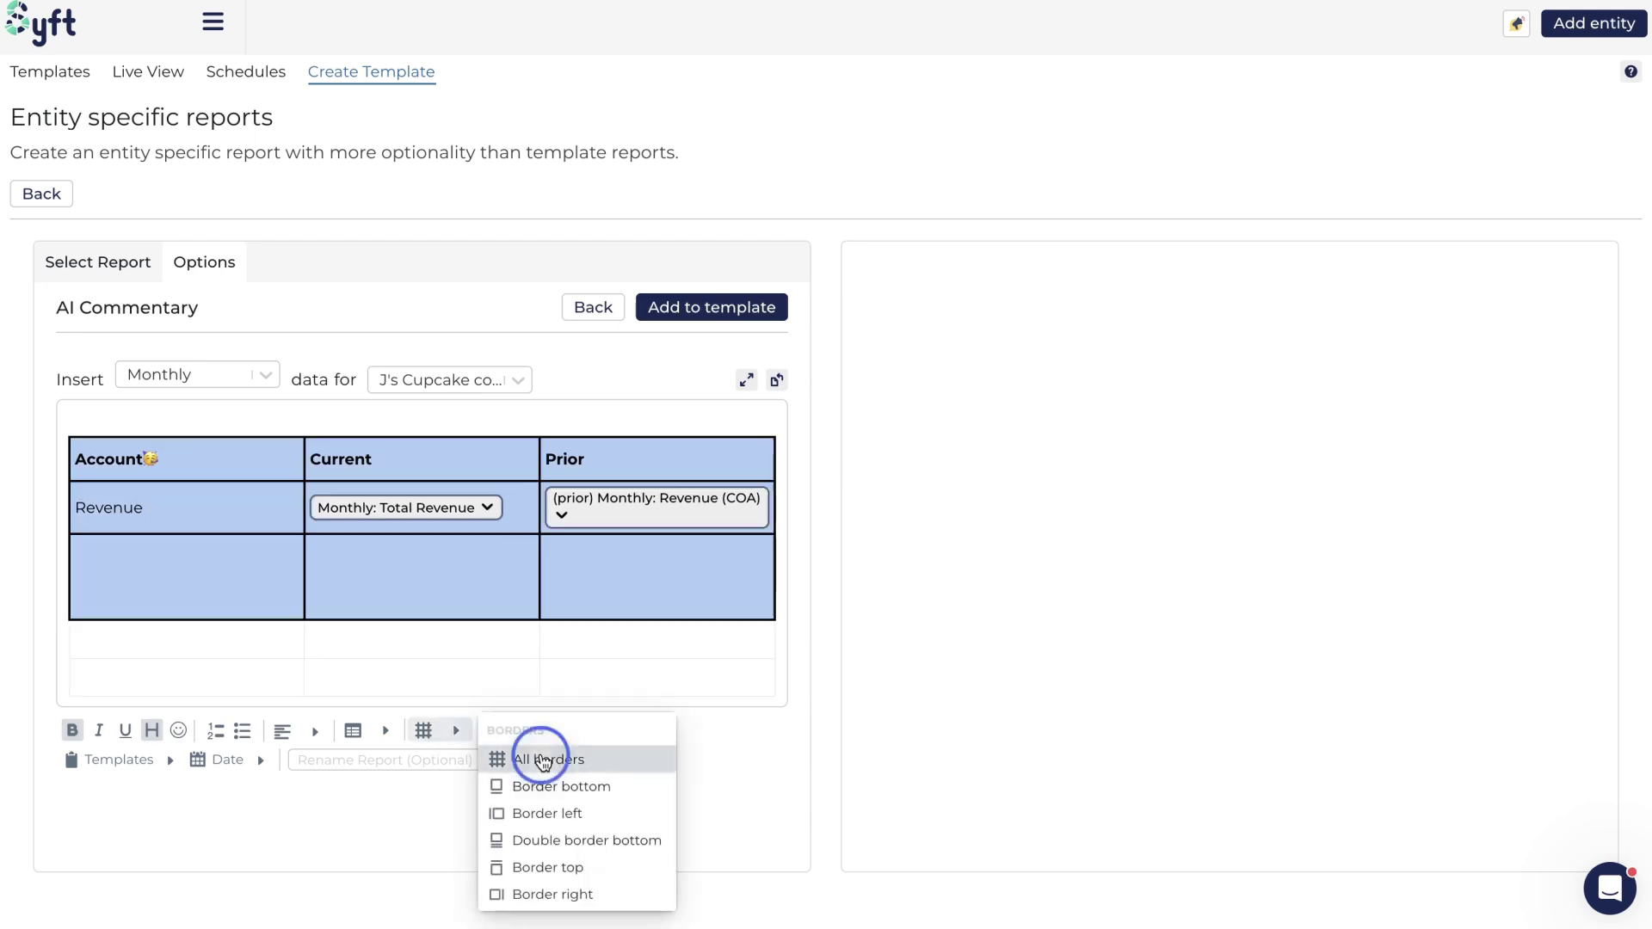
Apply a double bottom border to the table's first three rows and clear the cell selection
click(453, 733)
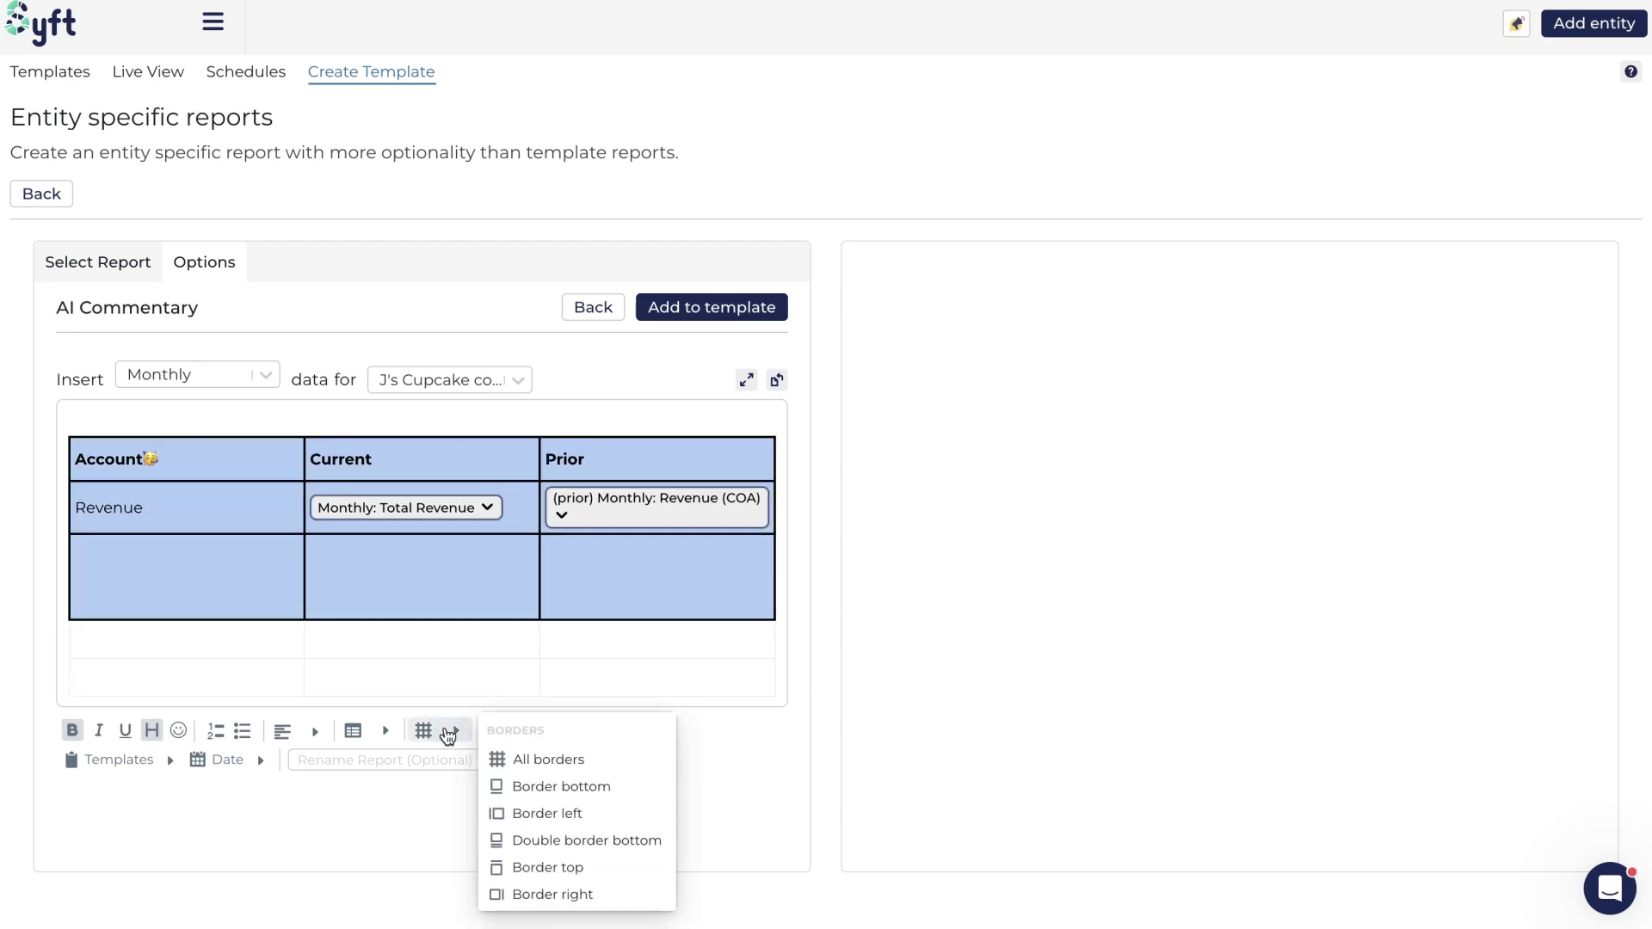
click(566, 841)
click(569, 559)
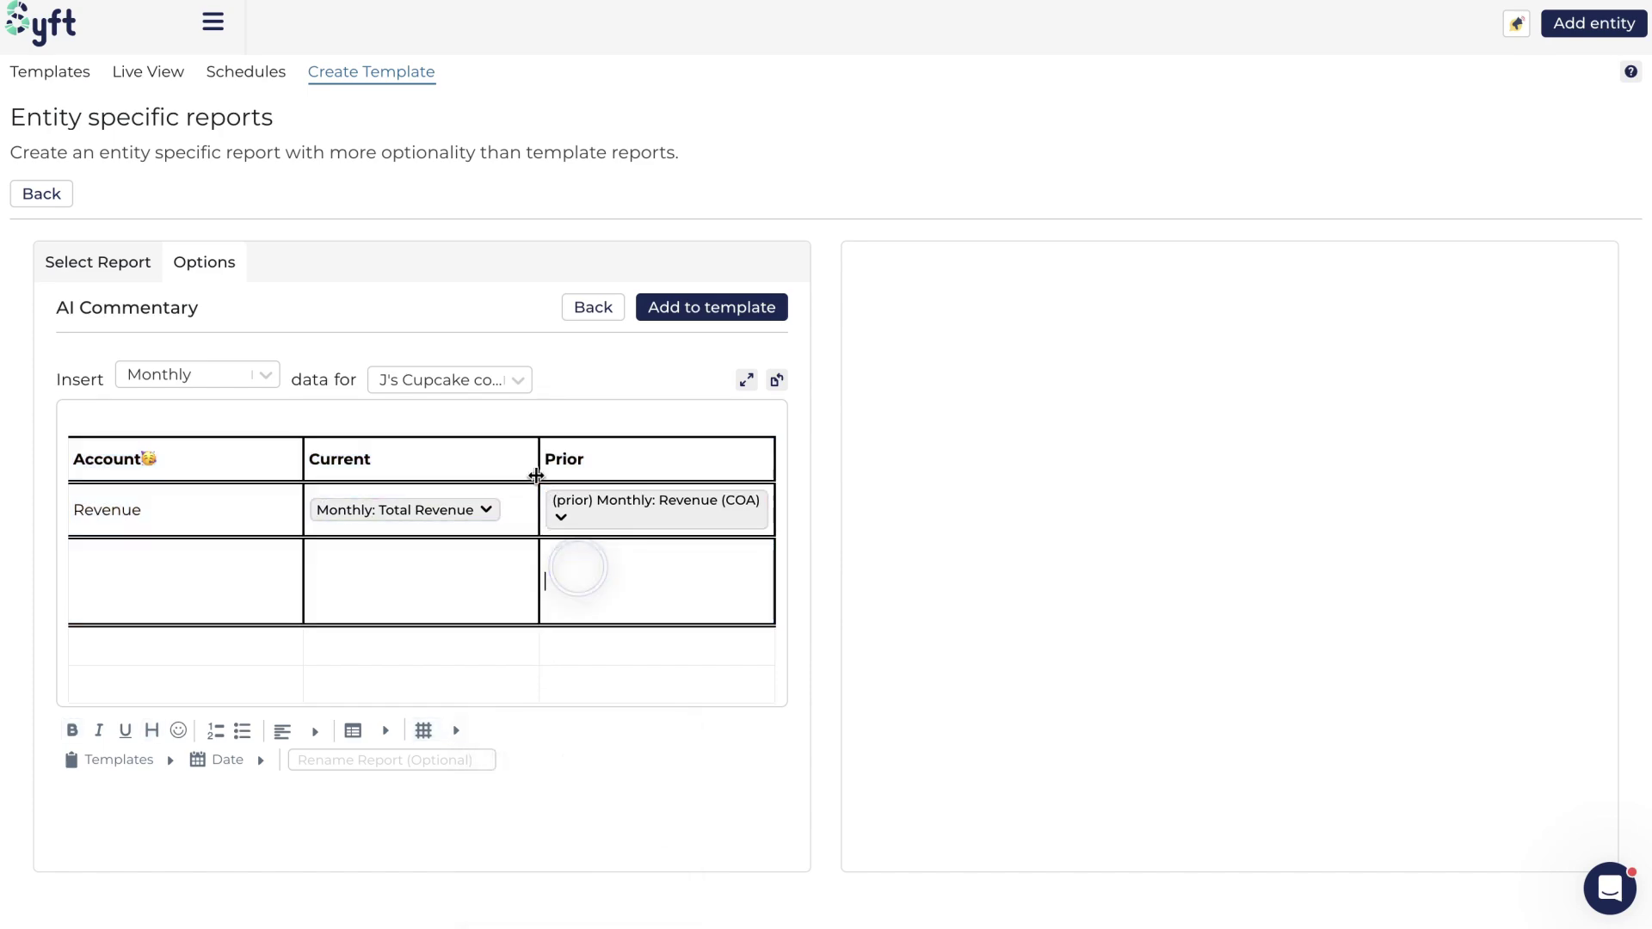
Append " - " and a dynamic Monthly date for the current month to the Current heading
scroll(633, 585, down, 1)
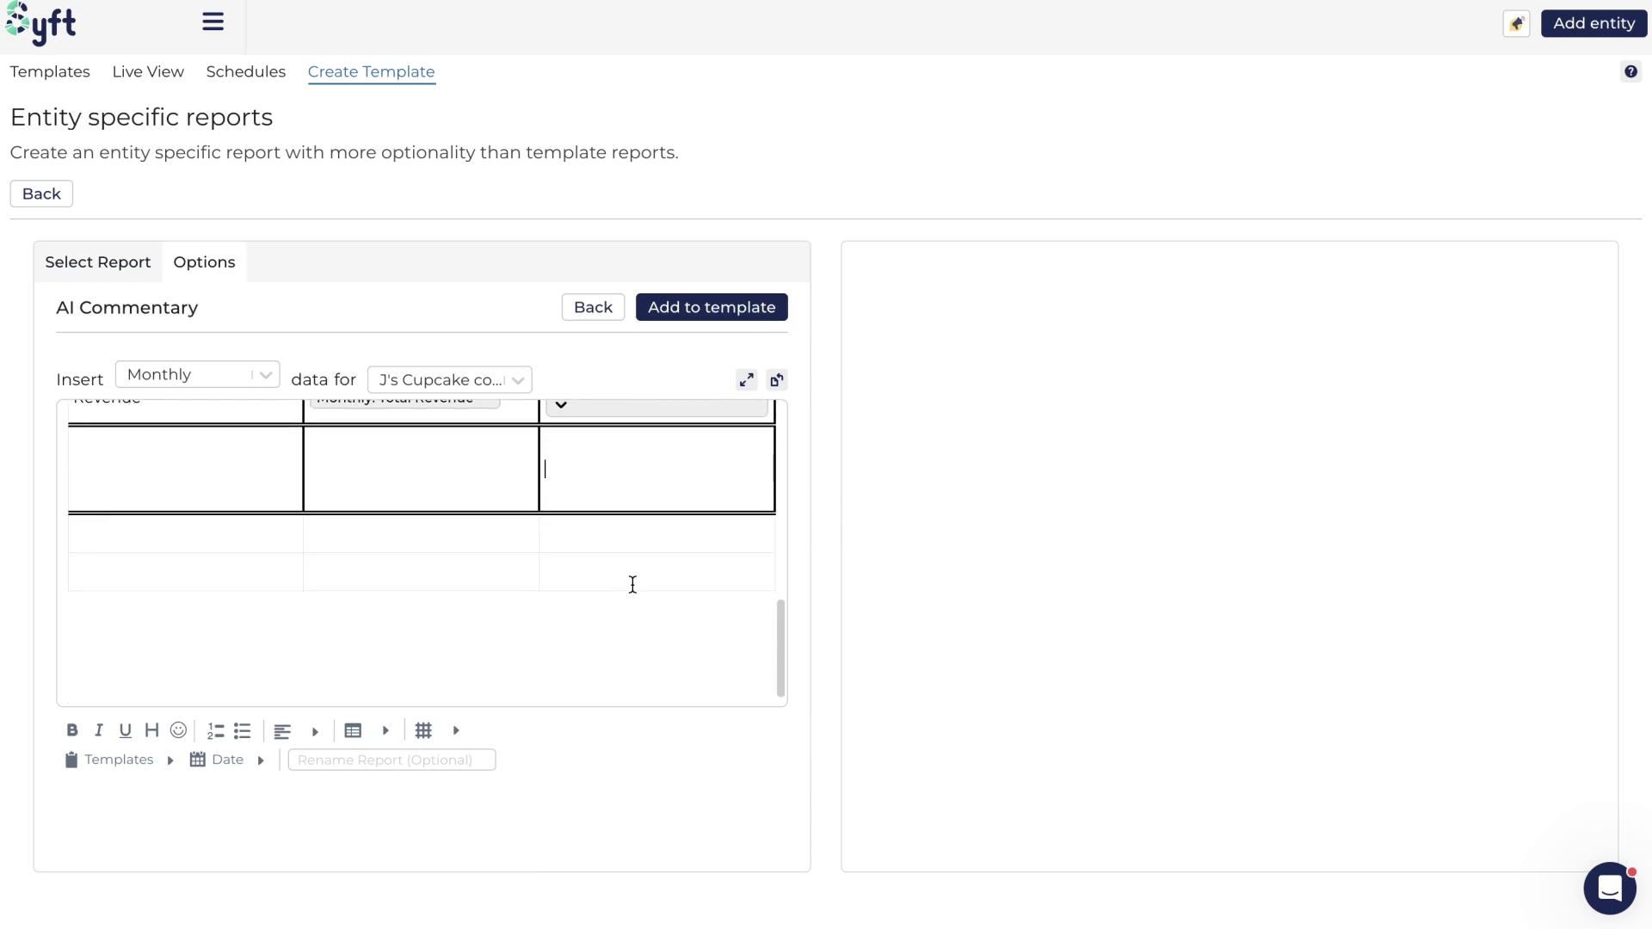
scroll(633, 585, up, 1)
scroll(167, 521, up, 5)
scroll(167, 527, down, 5)
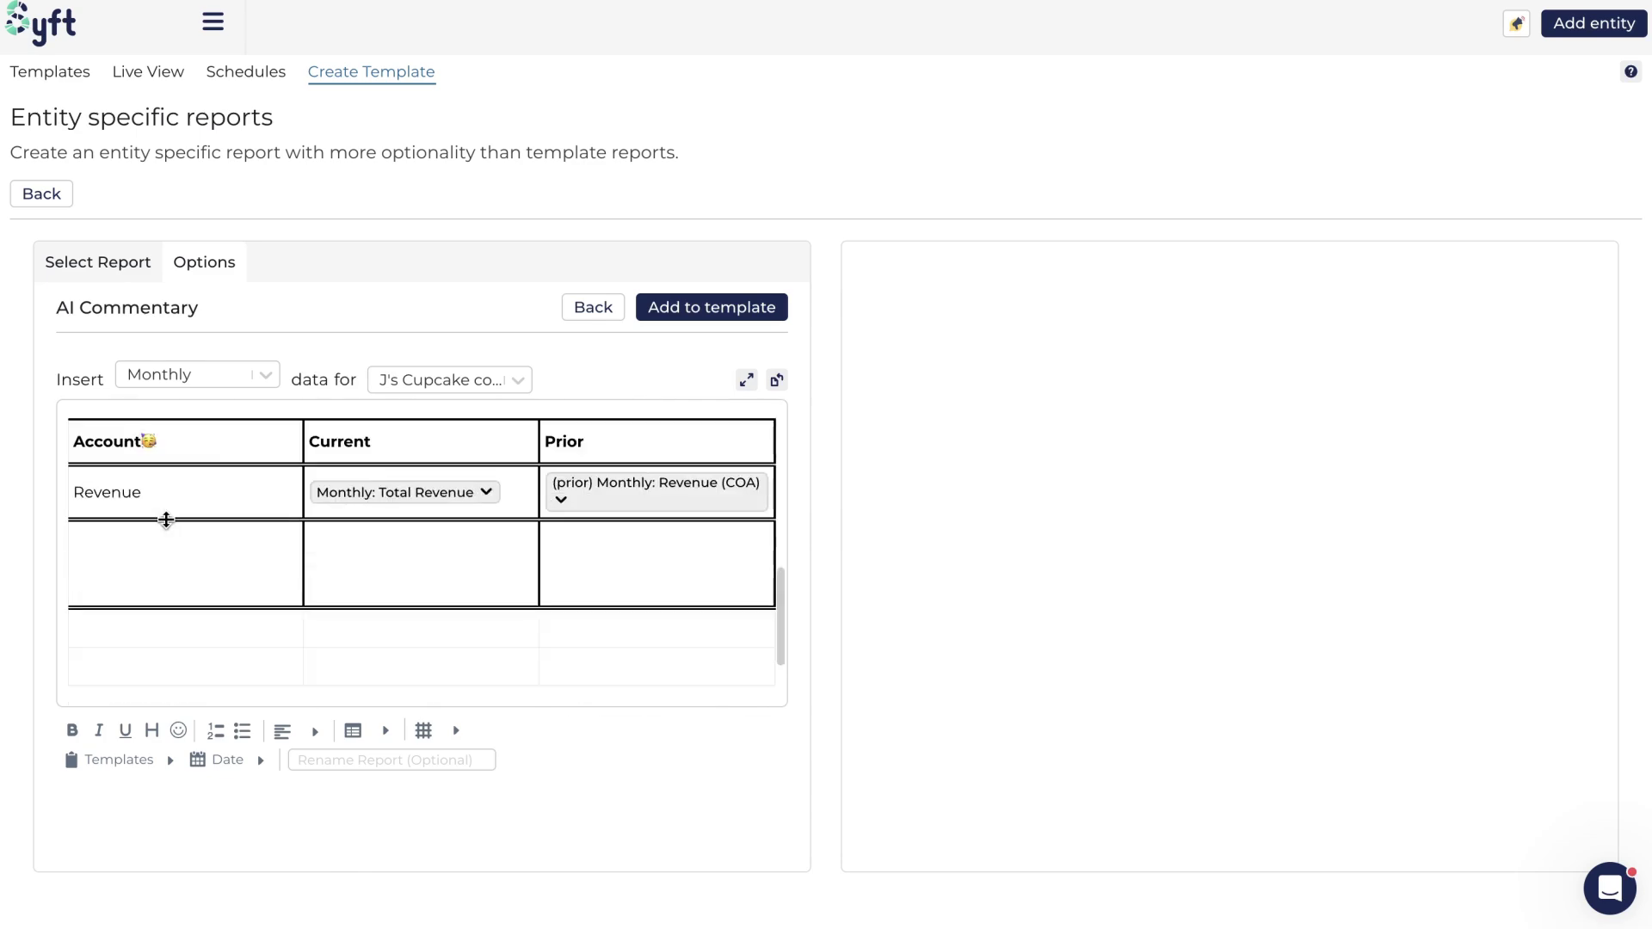
click(410, 435)
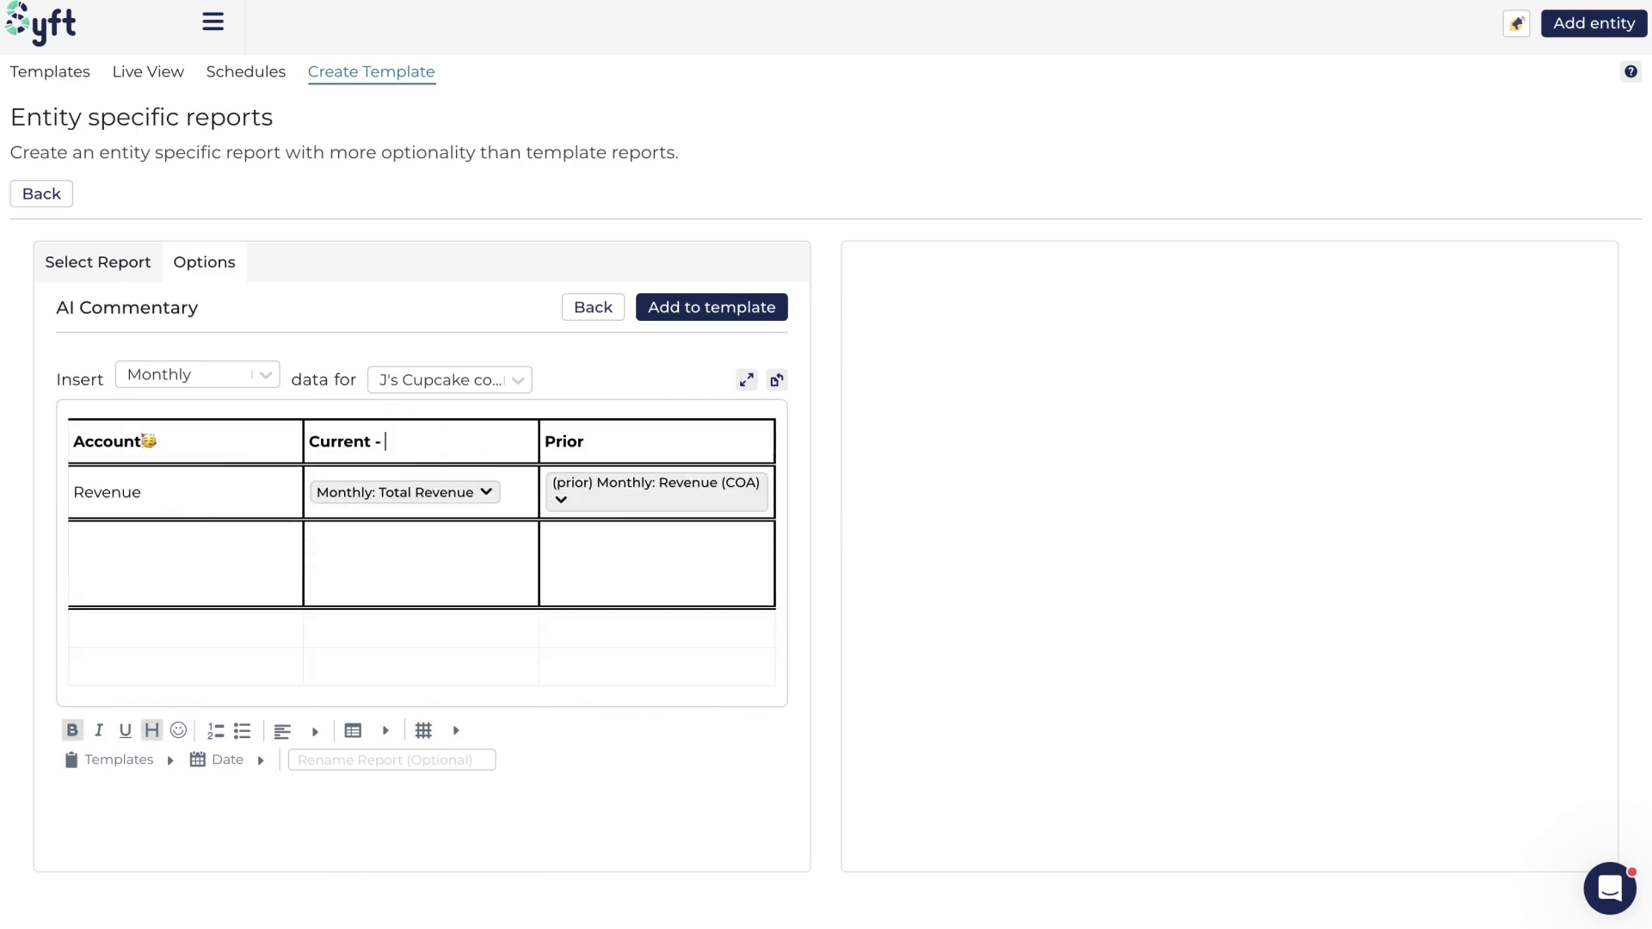
click(217, 768)
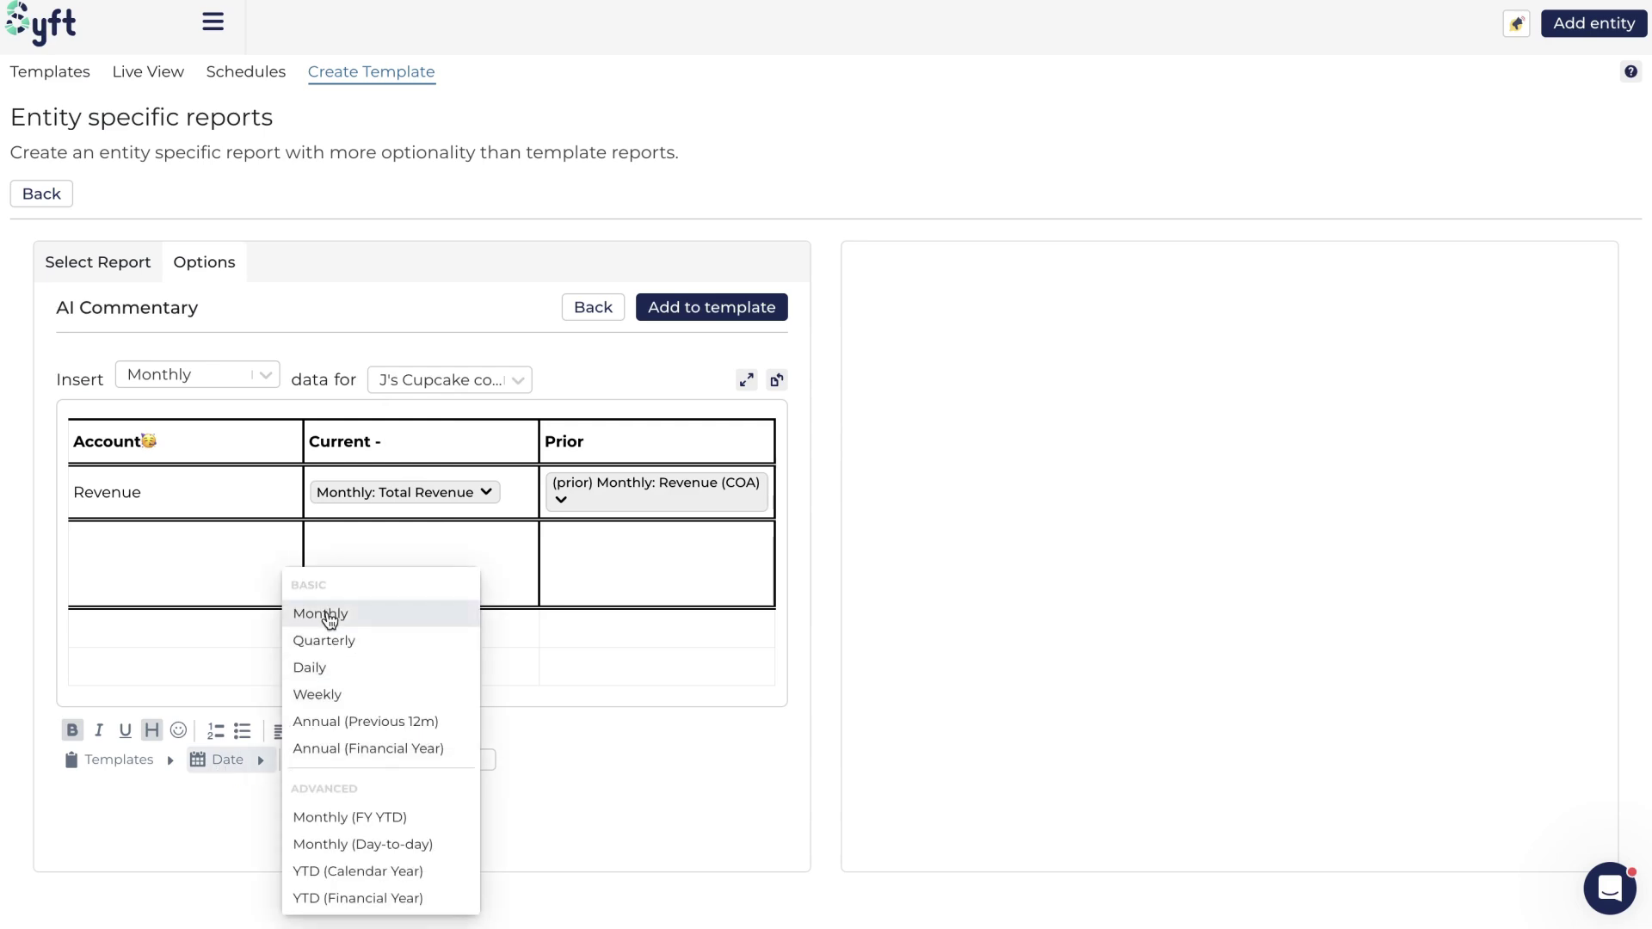
click(320, 613)
Append " - " and a dynamic Monthly date to the Prior heading, with its period set to Prior, Monthly
click(625, 440)
text(-)
click(260, 763)
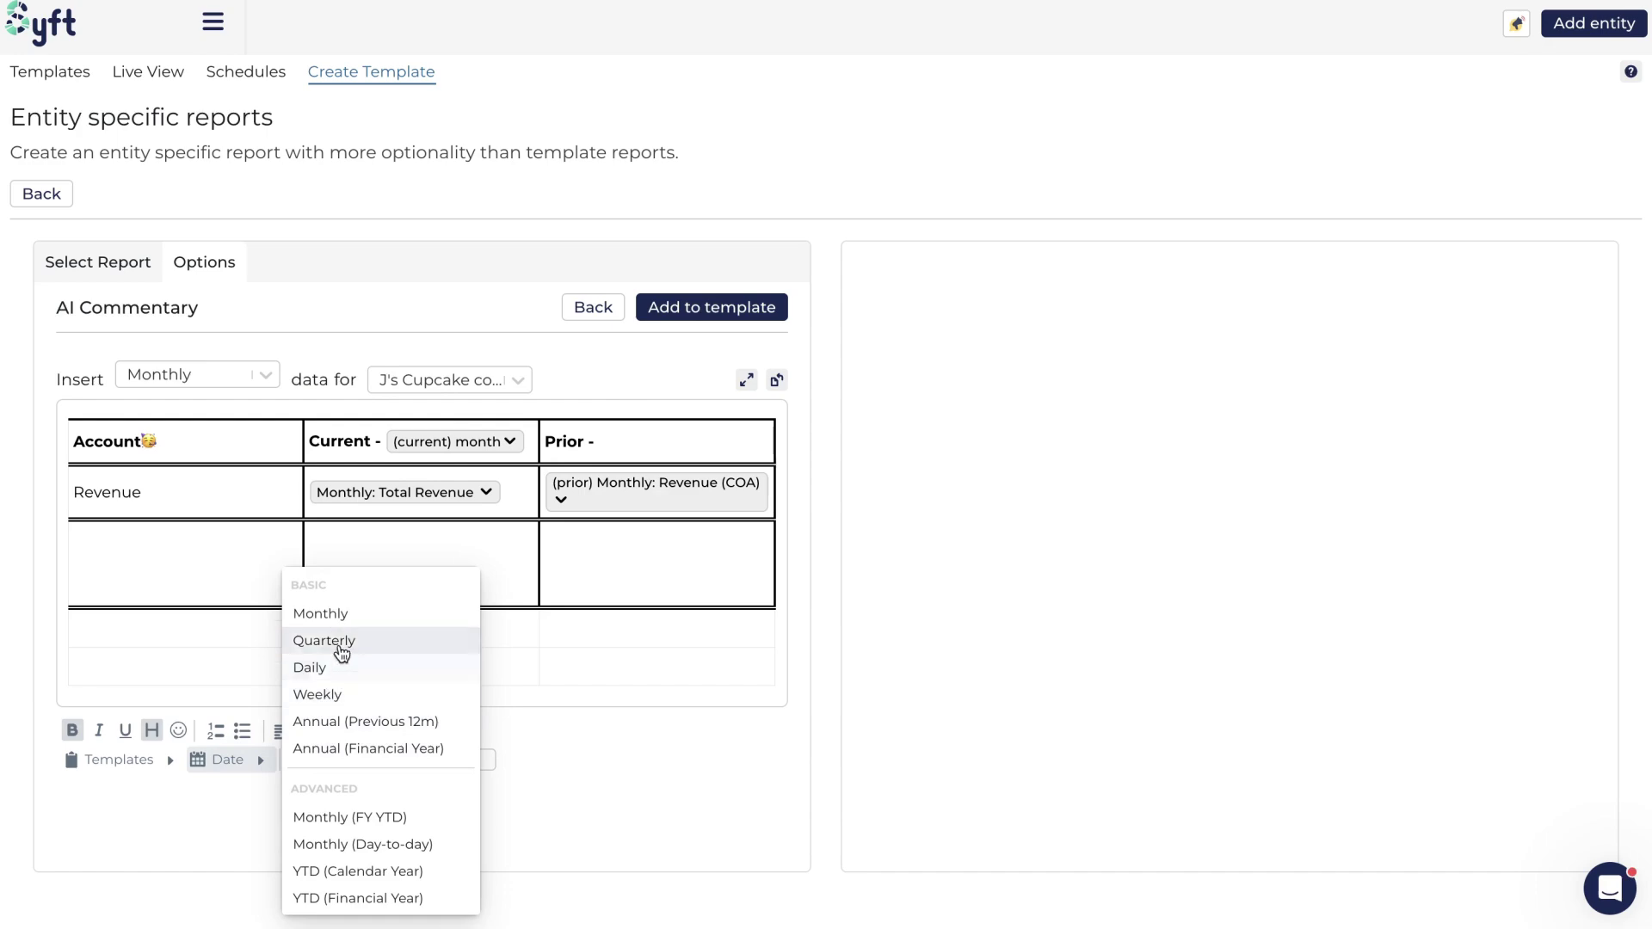
click(366, 613)
click(723, 444)
mouse_move(487, 484)
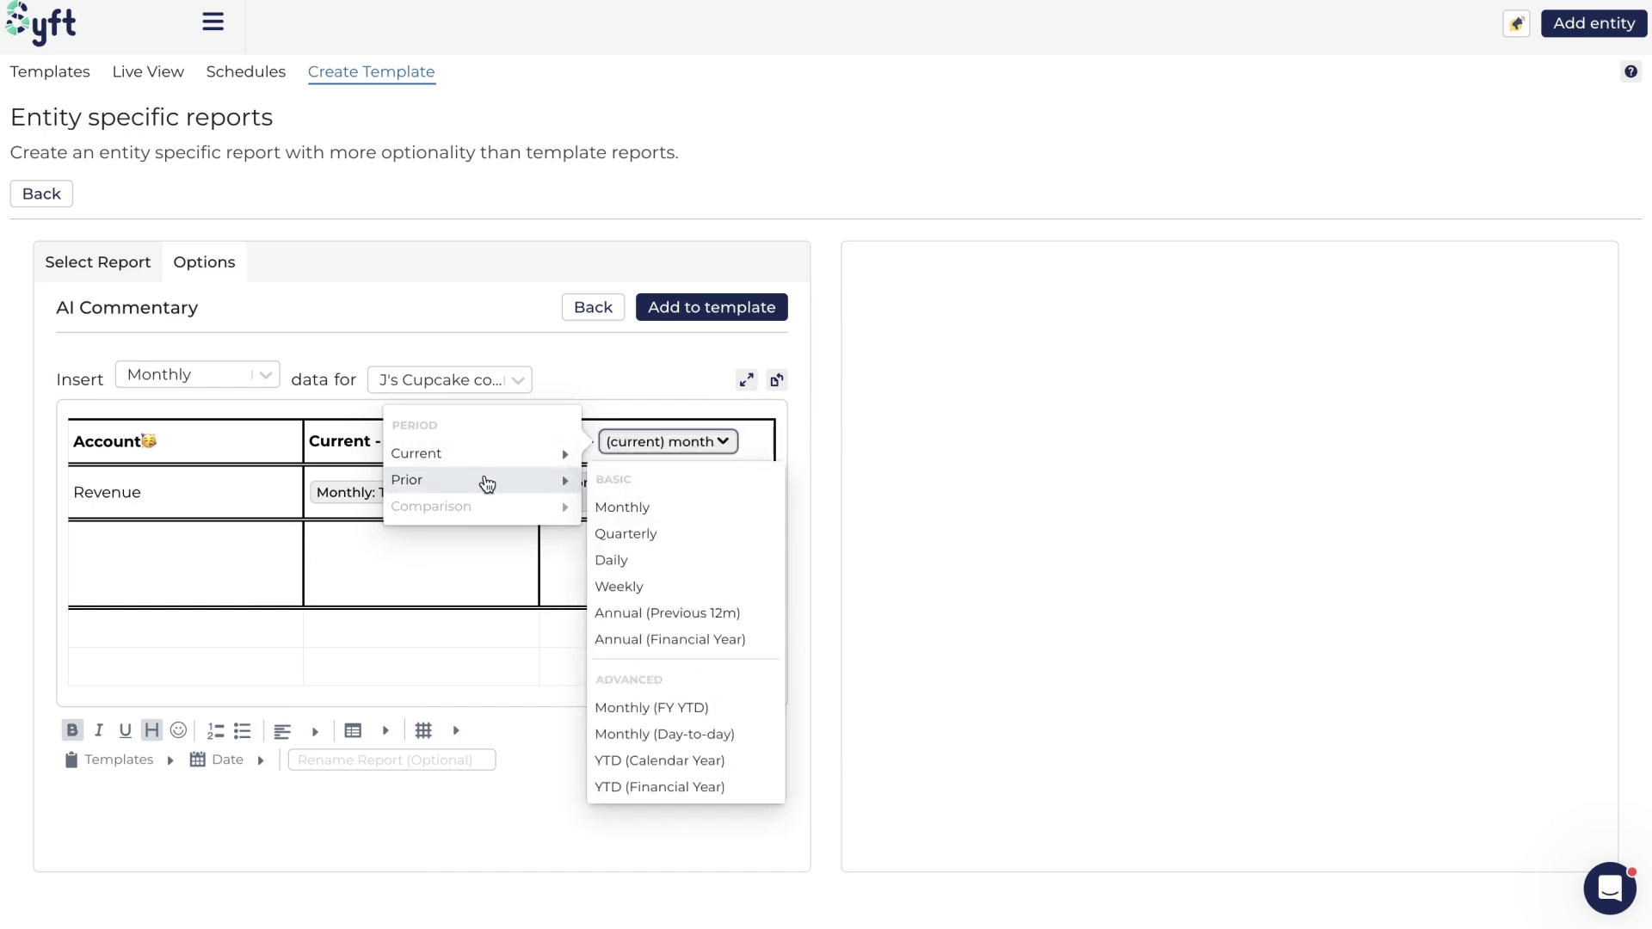
click(630, 507)
click(594, 635)
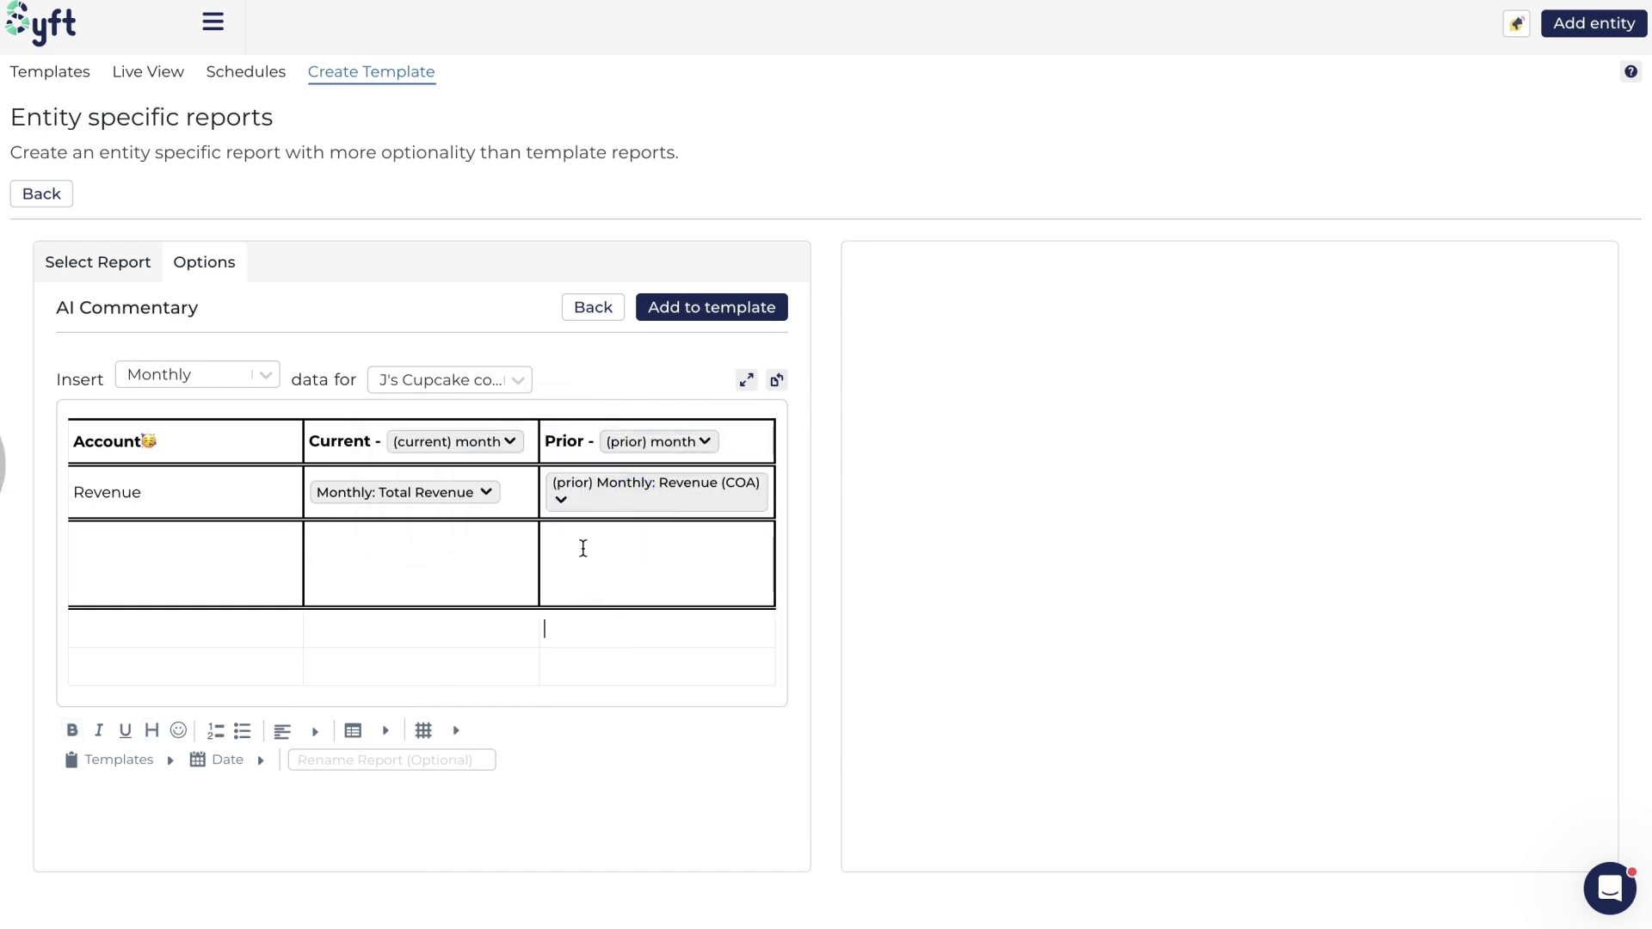
Add the AI Commentary section to the template, name the template "AI commentary example" and finish it
click(693, 308)
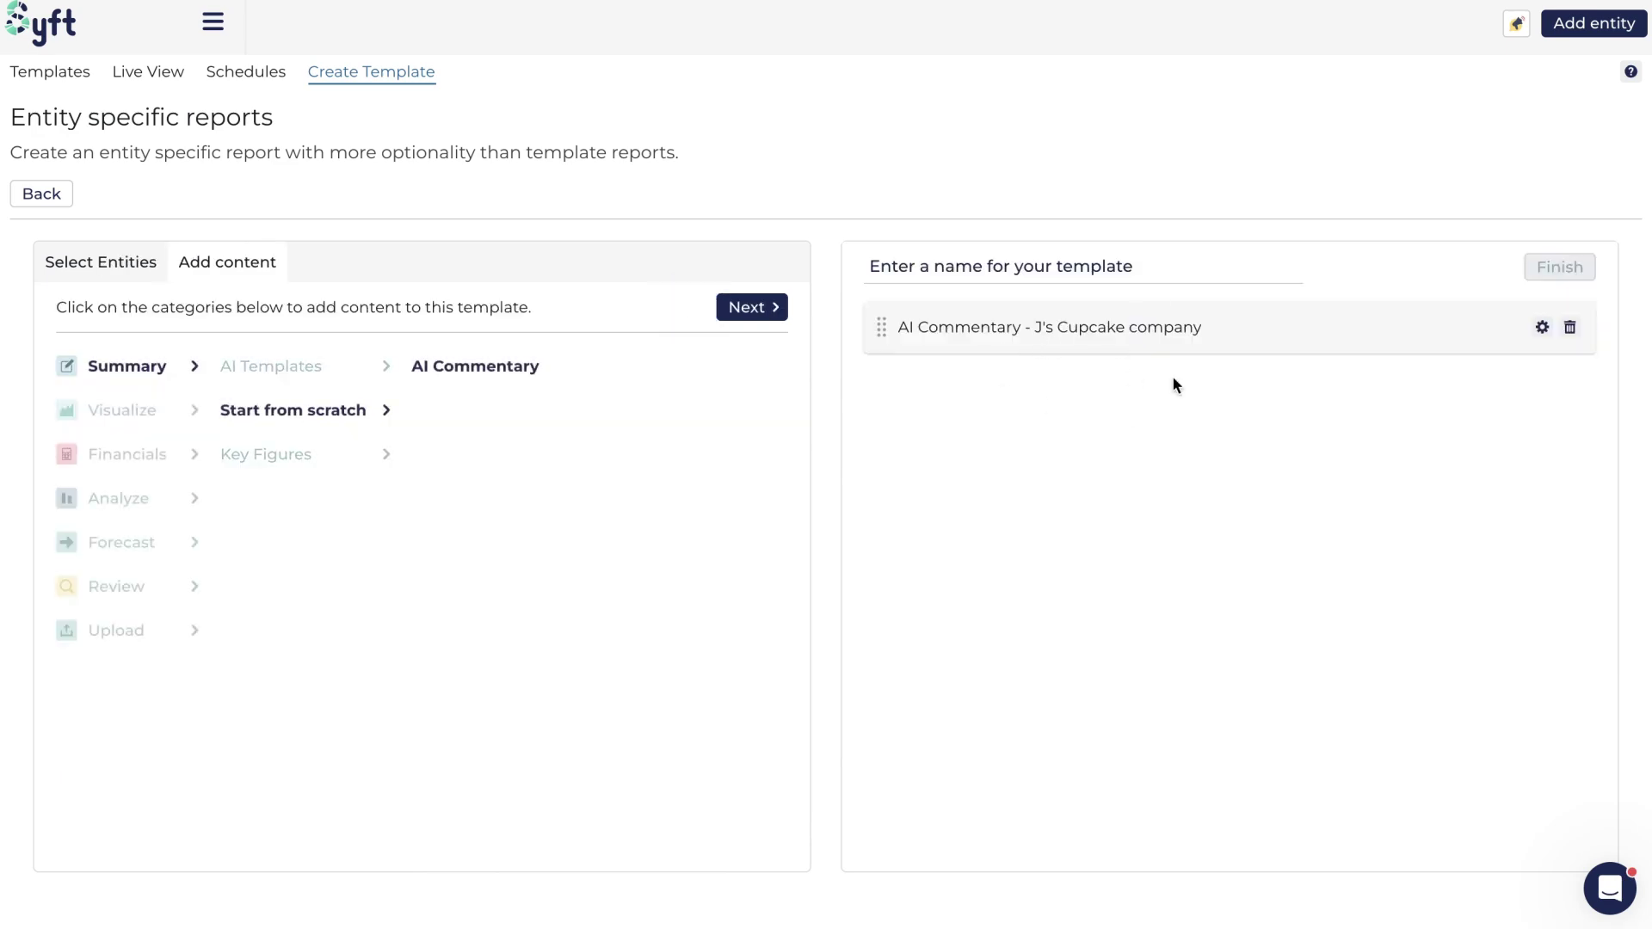
click(1071, 263)
text(AI commentary example)
click(1516, 267)
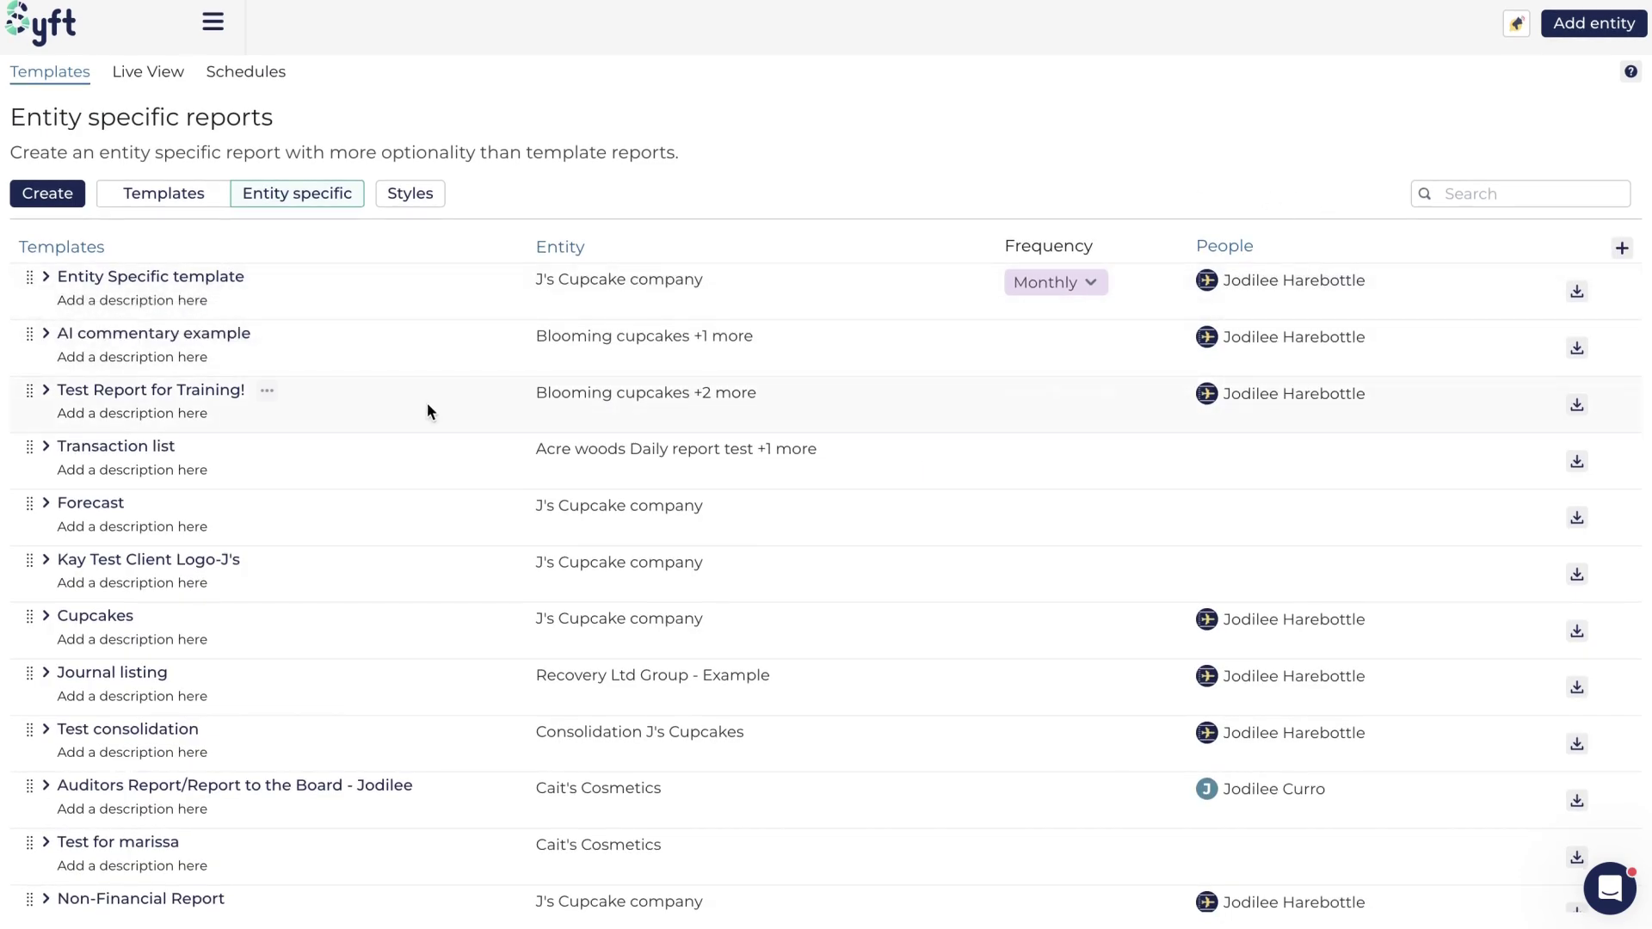
Download the AI commentary example report as a PDF and go to the Executive Summary on page 3
click(1577, 349)
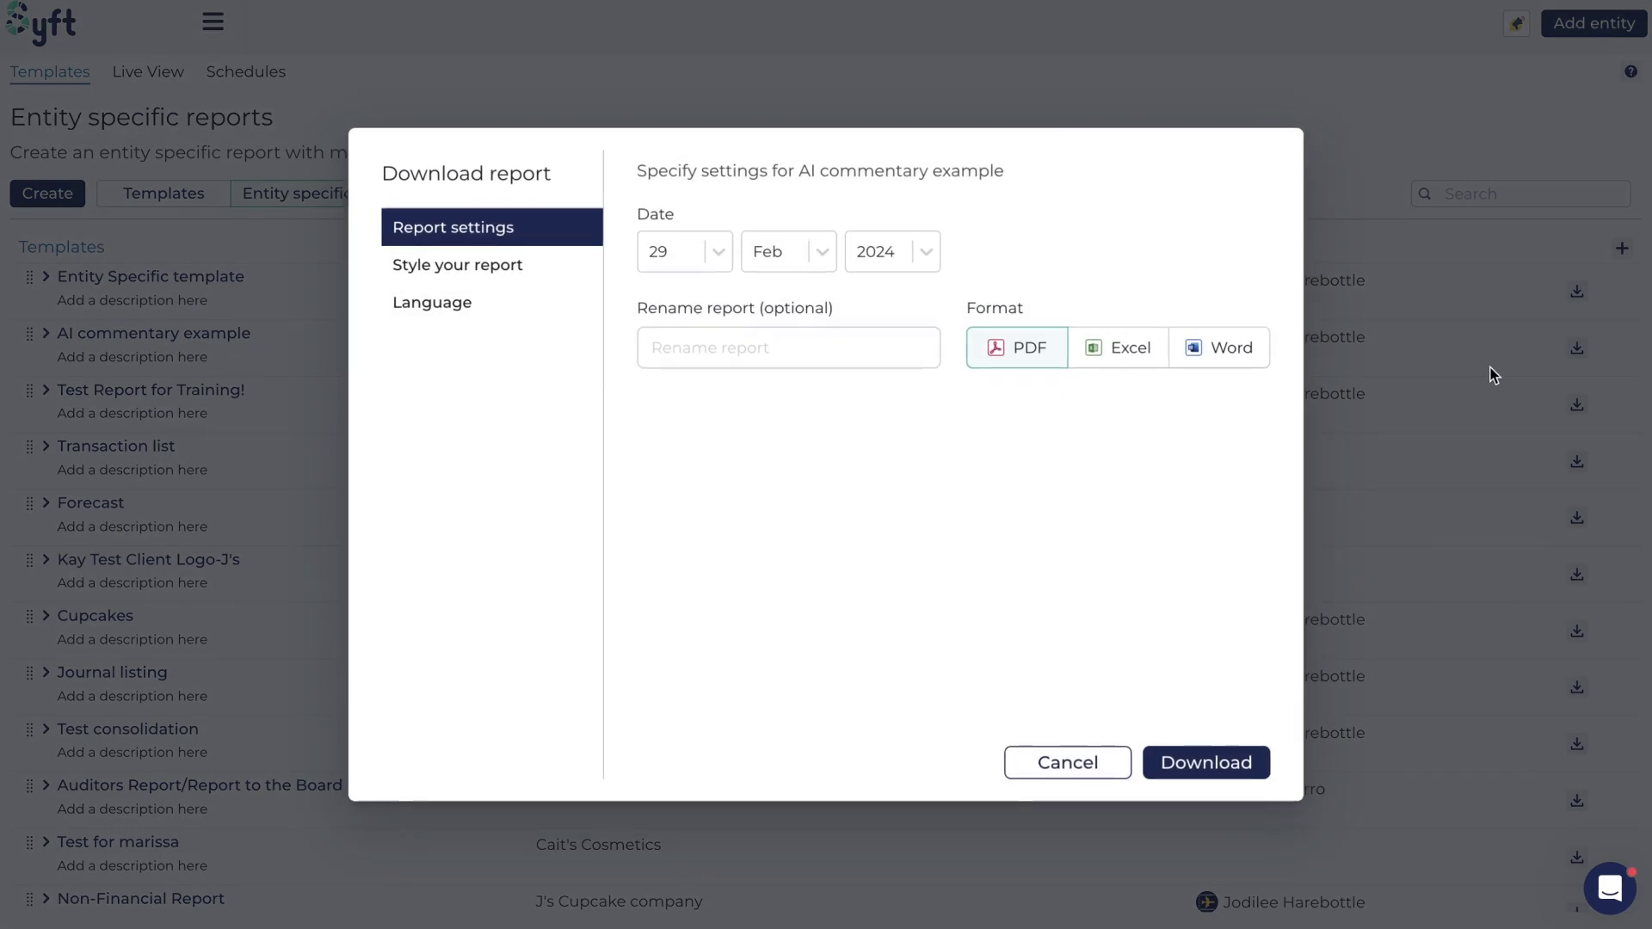
click(1181, 755)
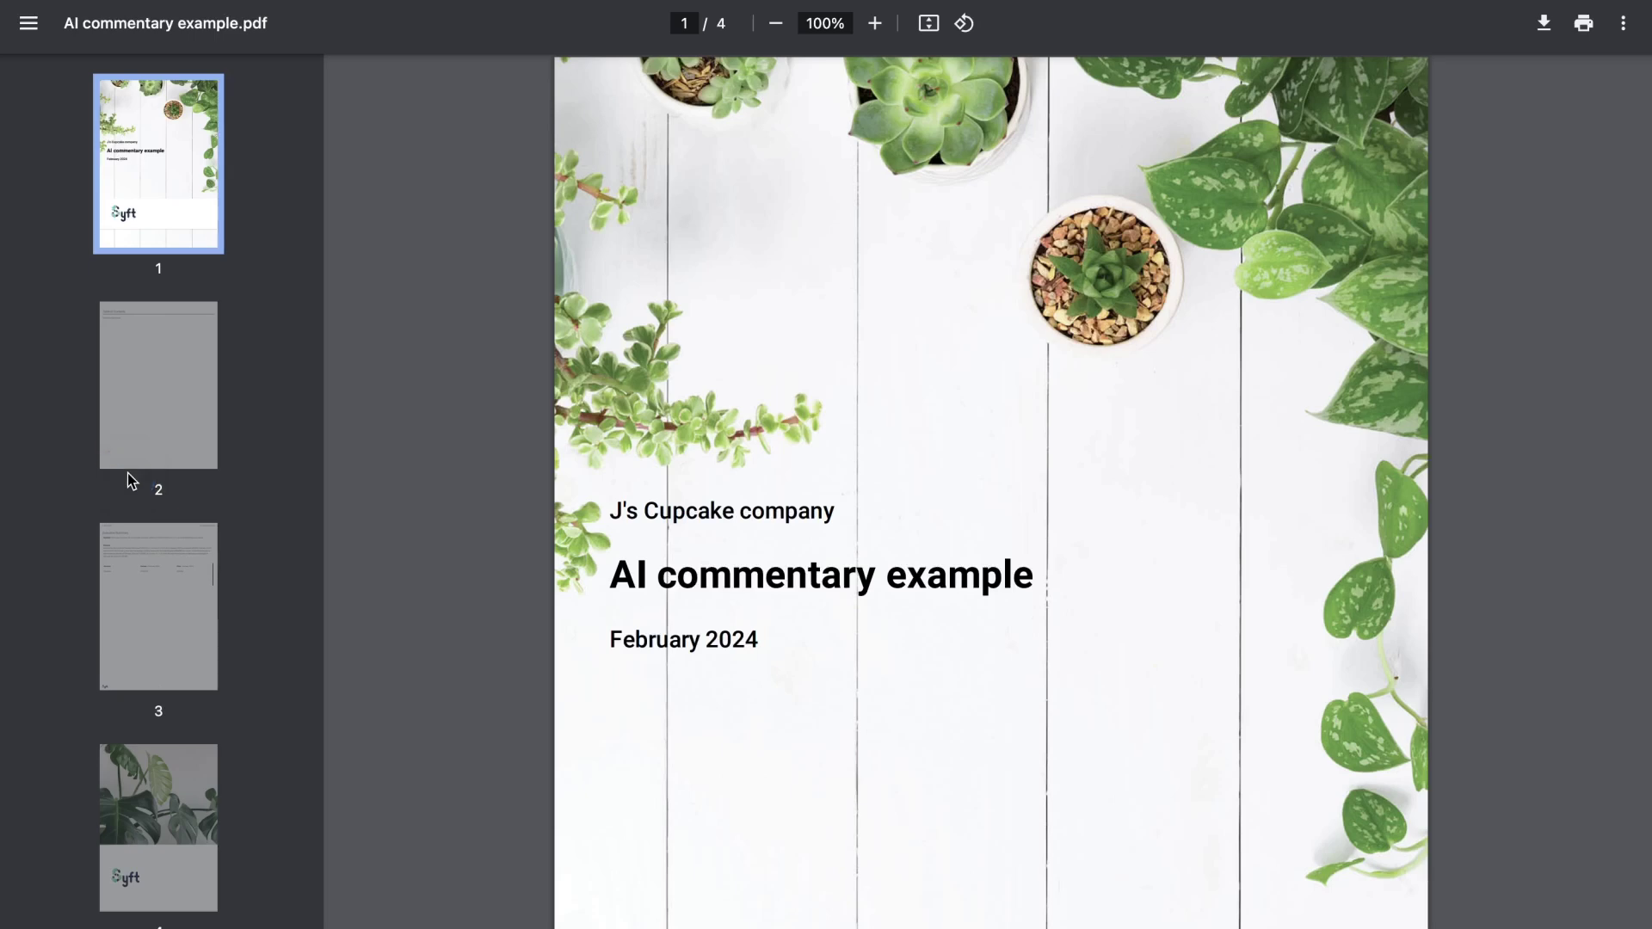
click(132, 464)
click(121, 601)
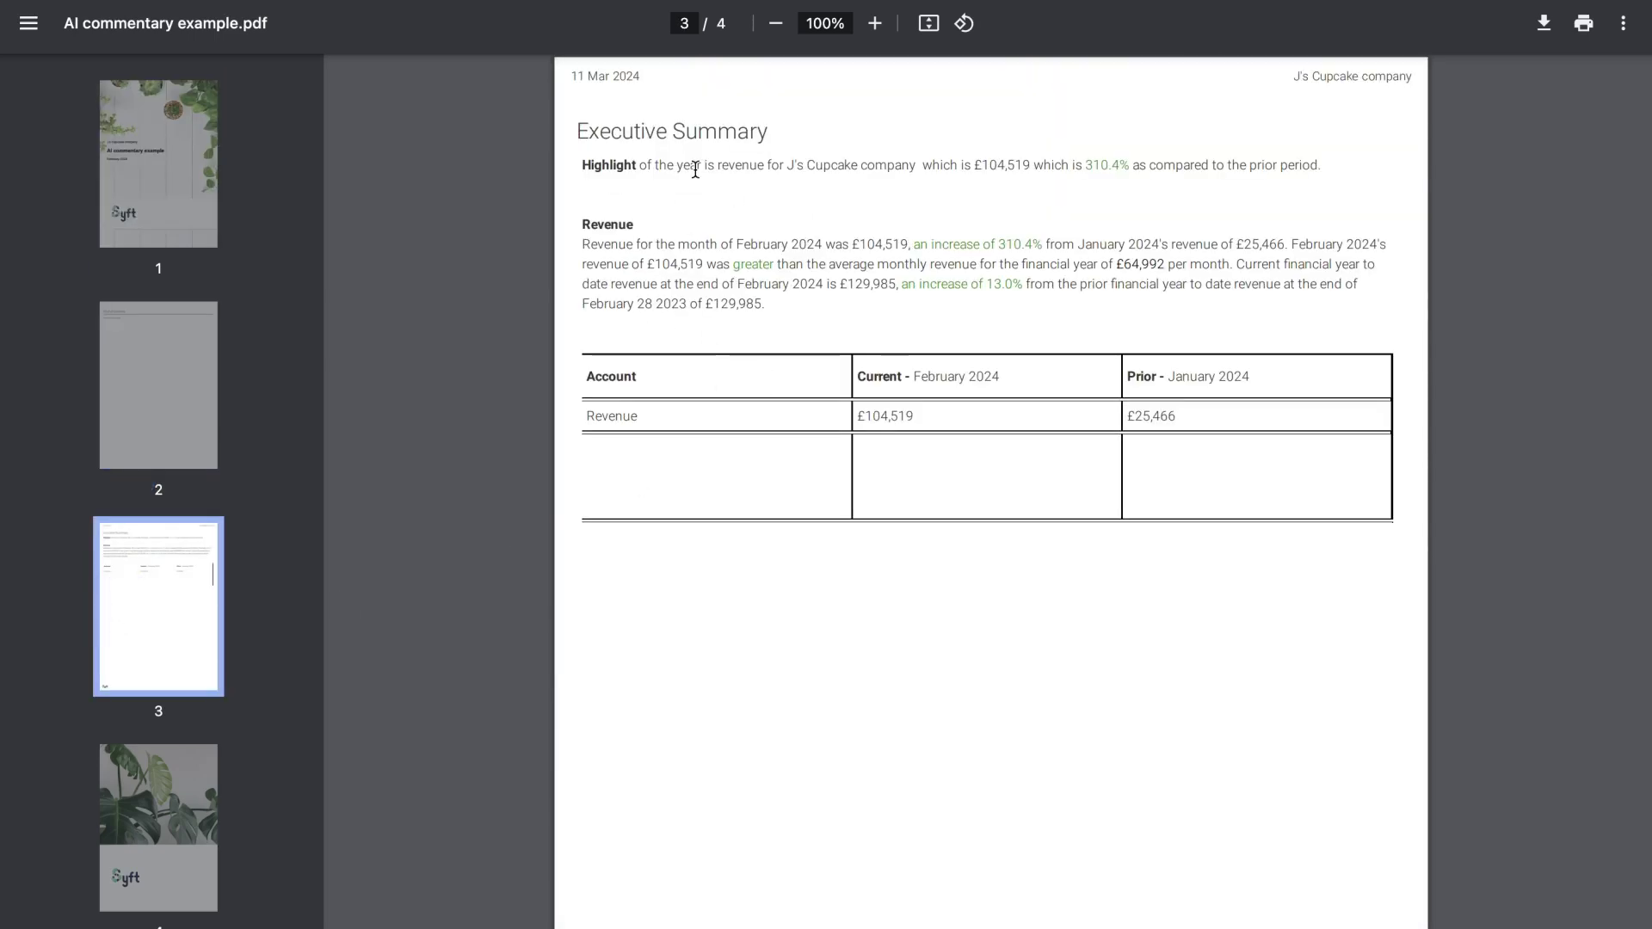
Examine the Executive Summary's highlight percentage, Revenue paragraph, and the comparison table's dynamic dates and revenue amounts
drag(1086, 165, 1129, 161)
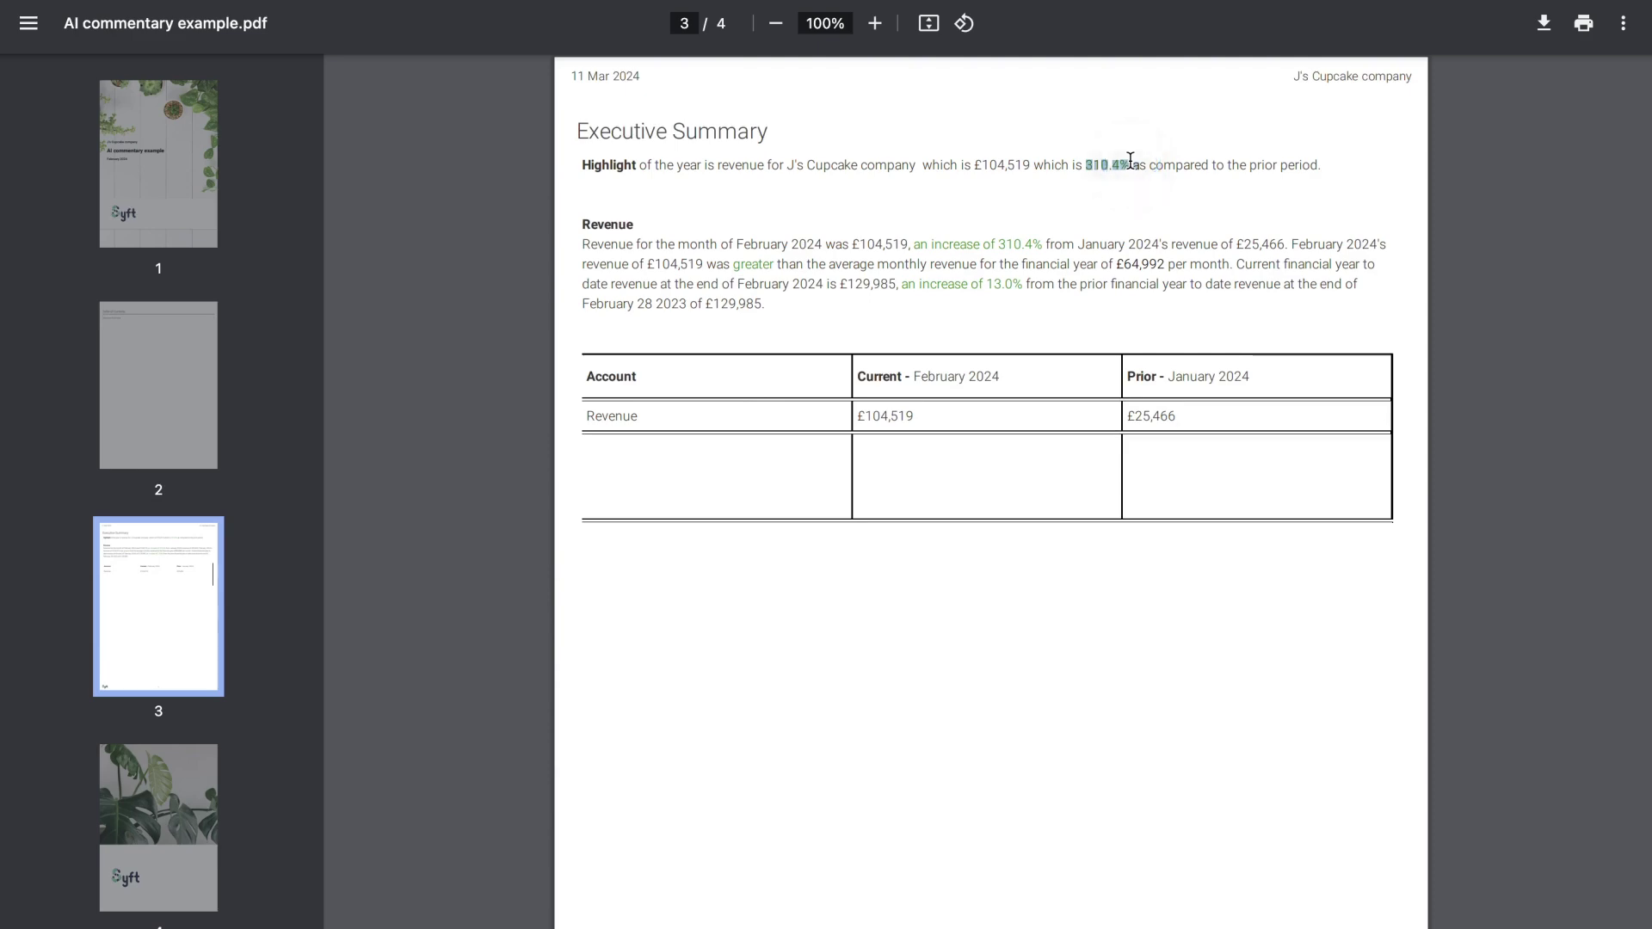
click(981, 249)
click(869, 247)
click(1015, 376)
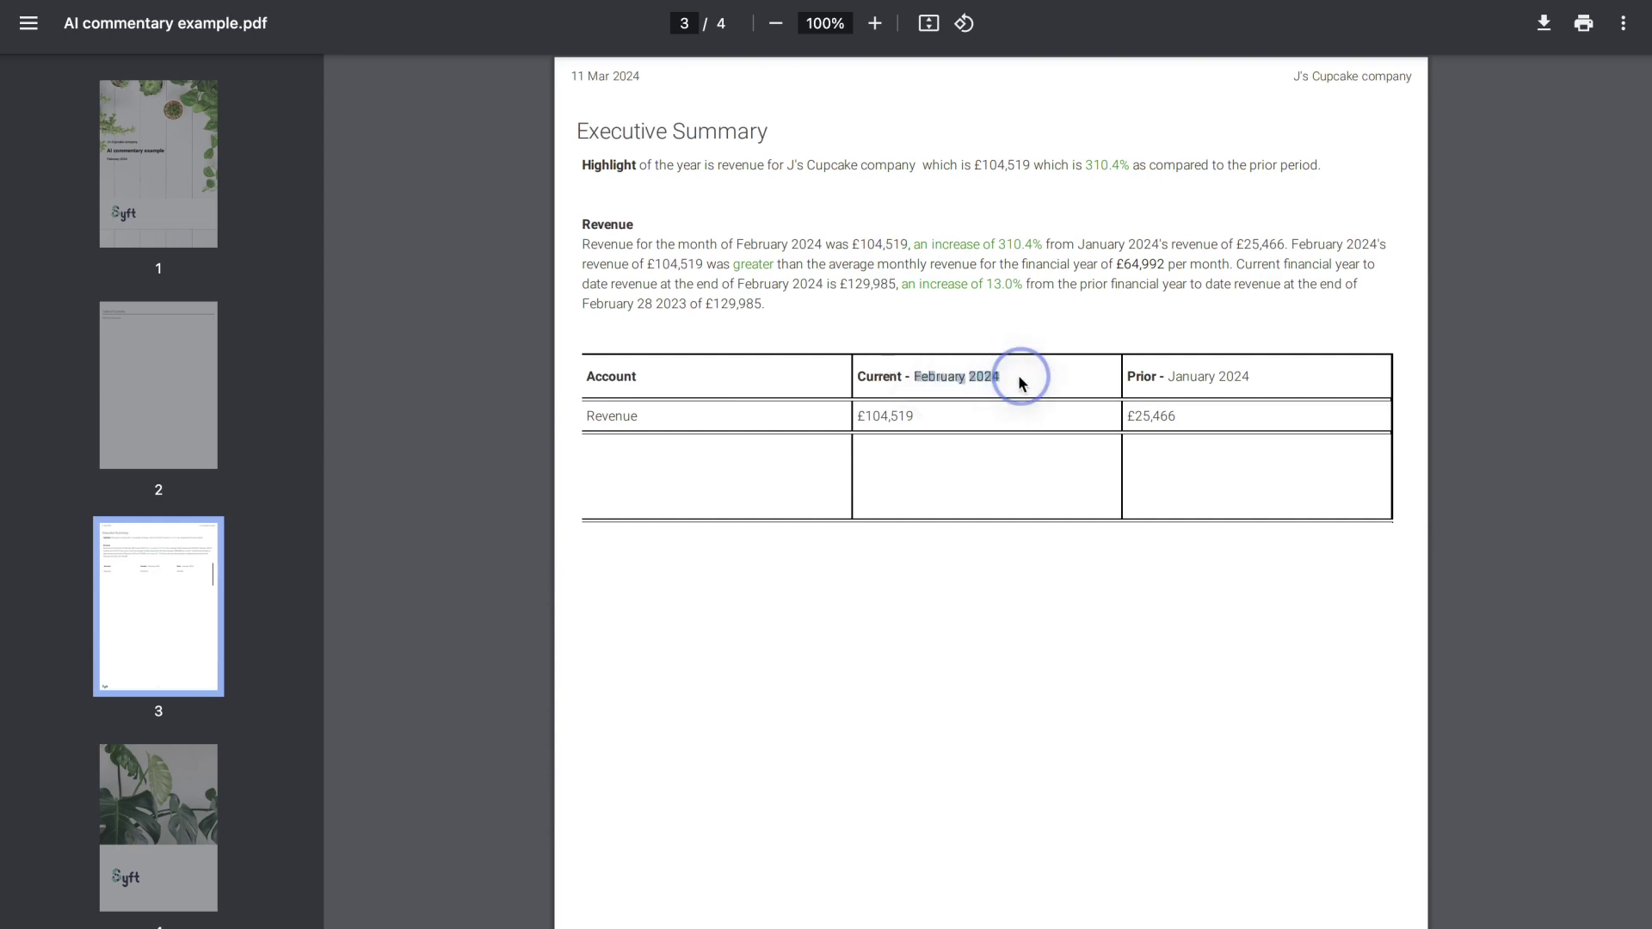
click(1203, 376)
click(1216, 375)
click(857, 405)
click(1244, 405)
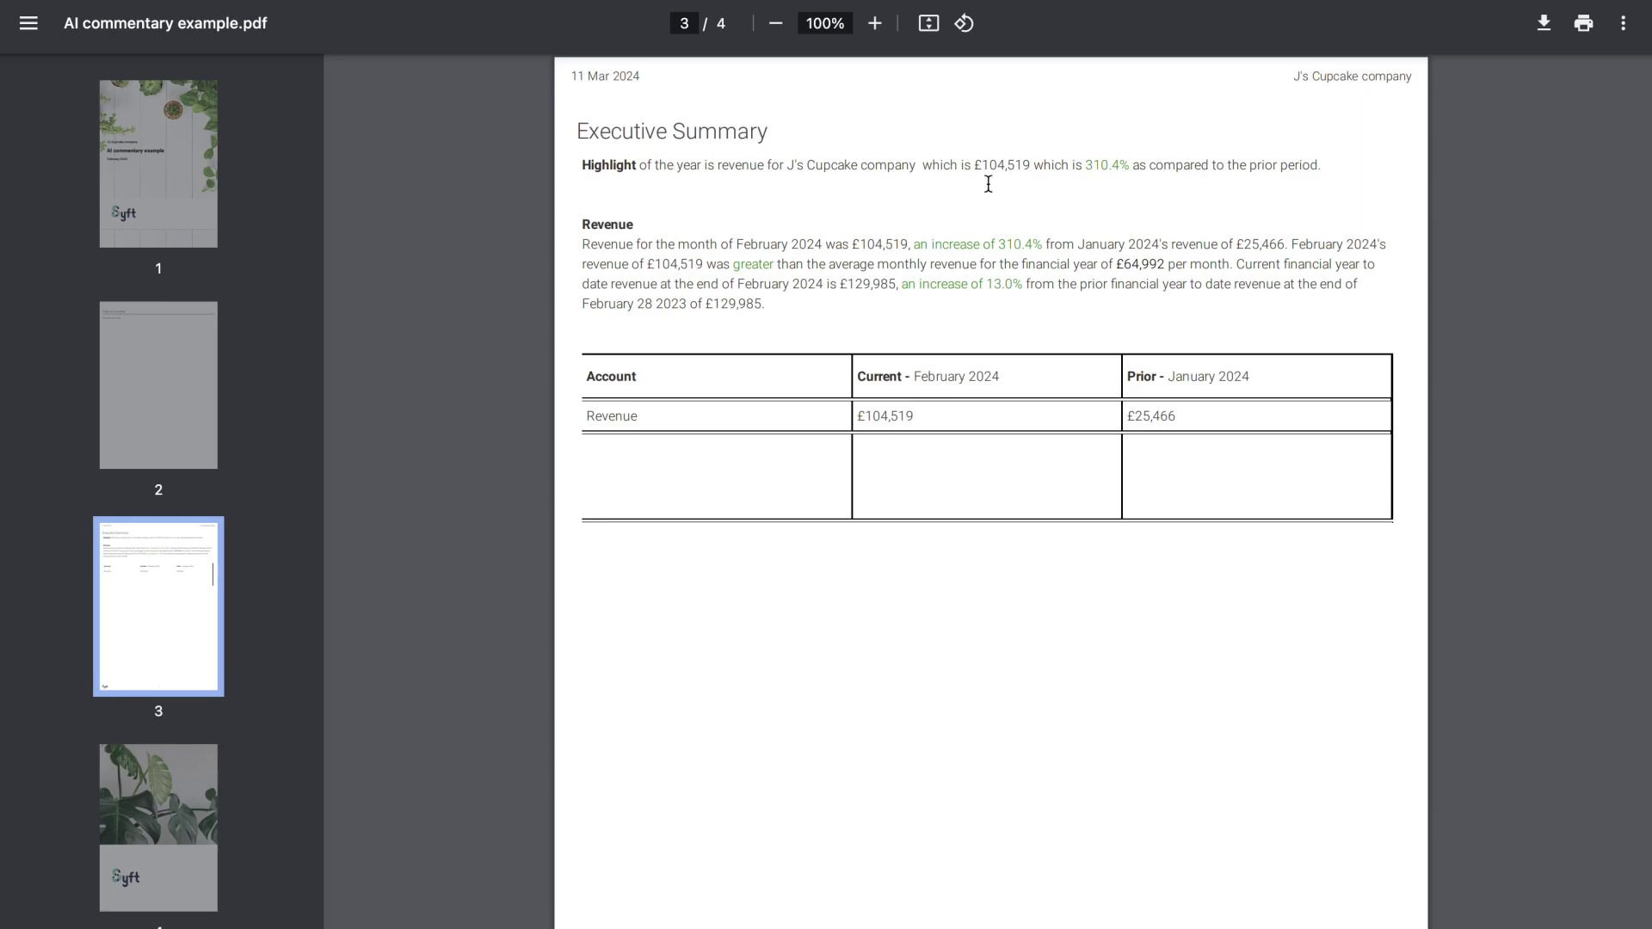
drag(1089, 162, 1113, 164)
click(997, 164)
double_click(1099, 164)
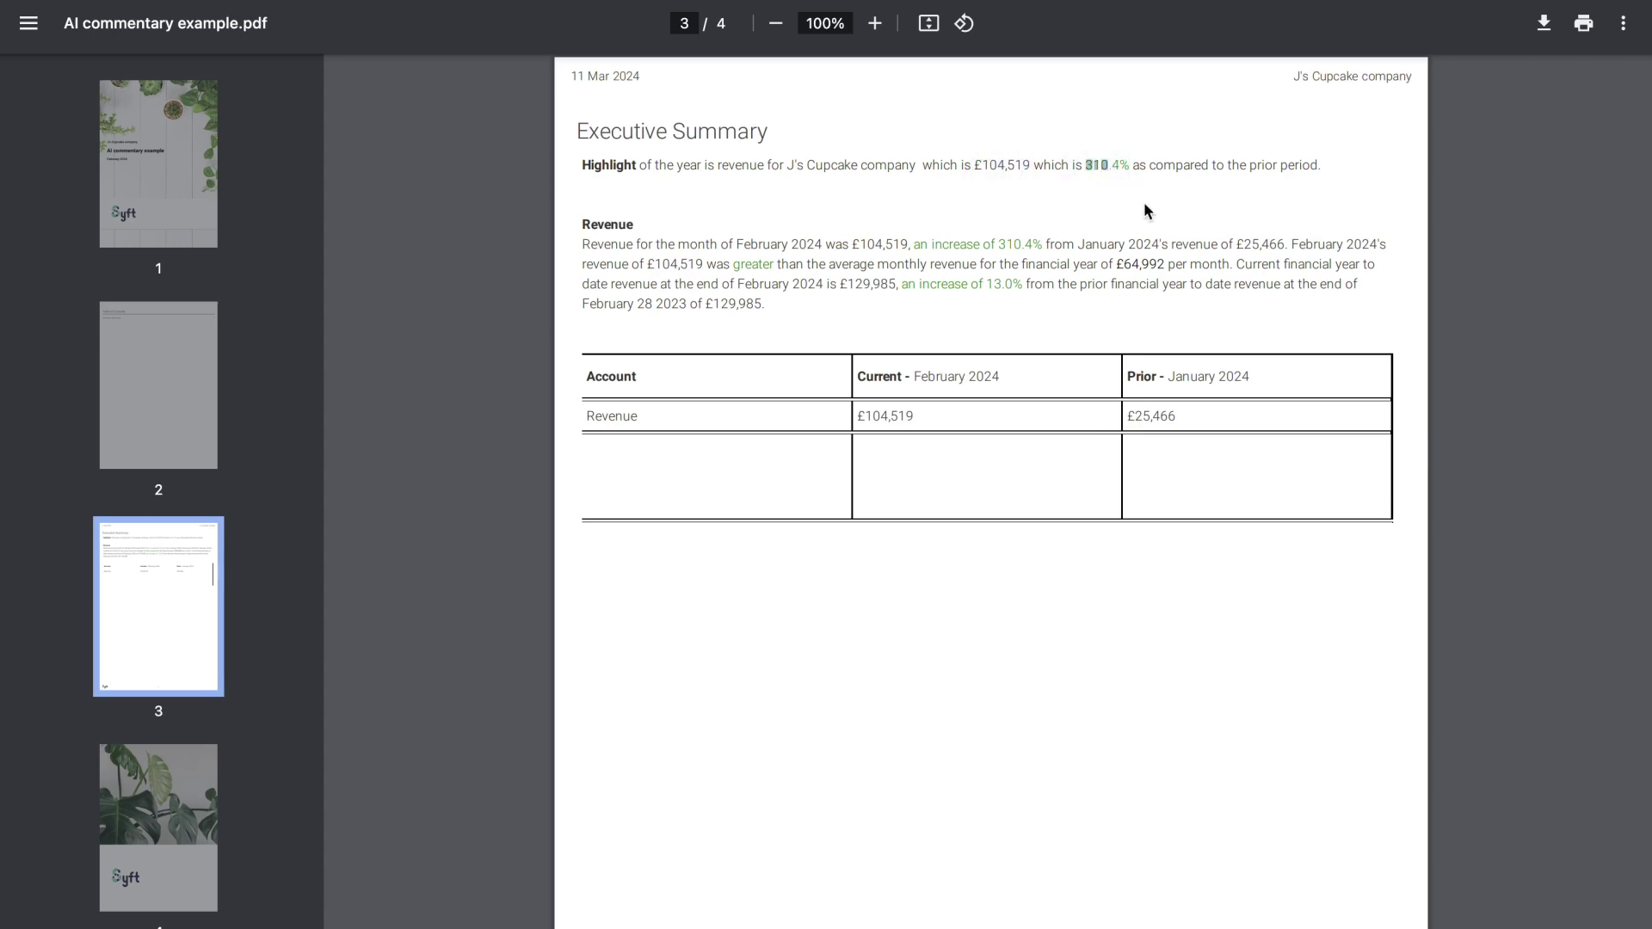